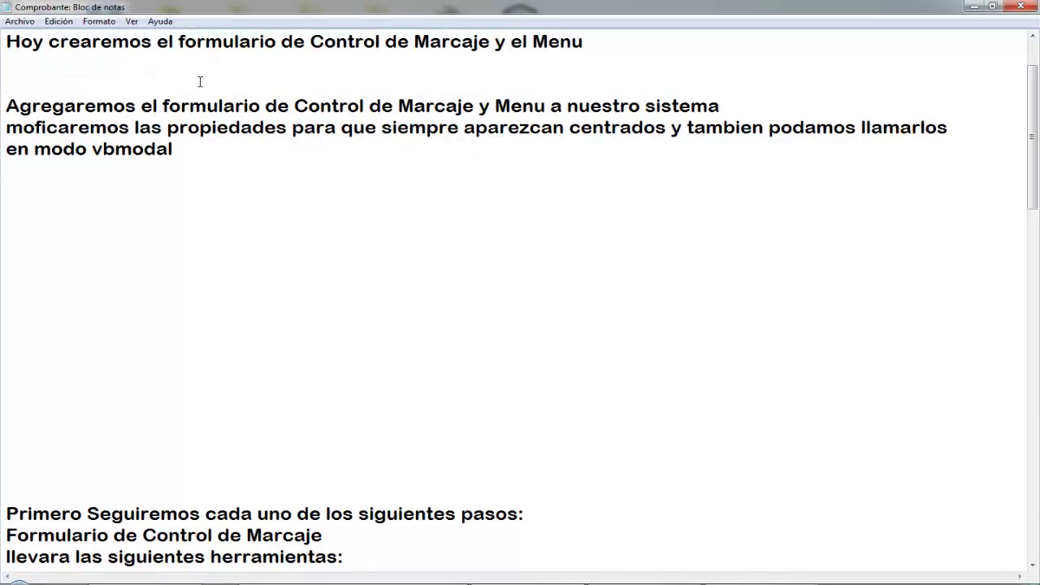
Jump to the top of the notes, highlight the Marcaje sentence, then show the VBA editor.
key(ctrl+Home)
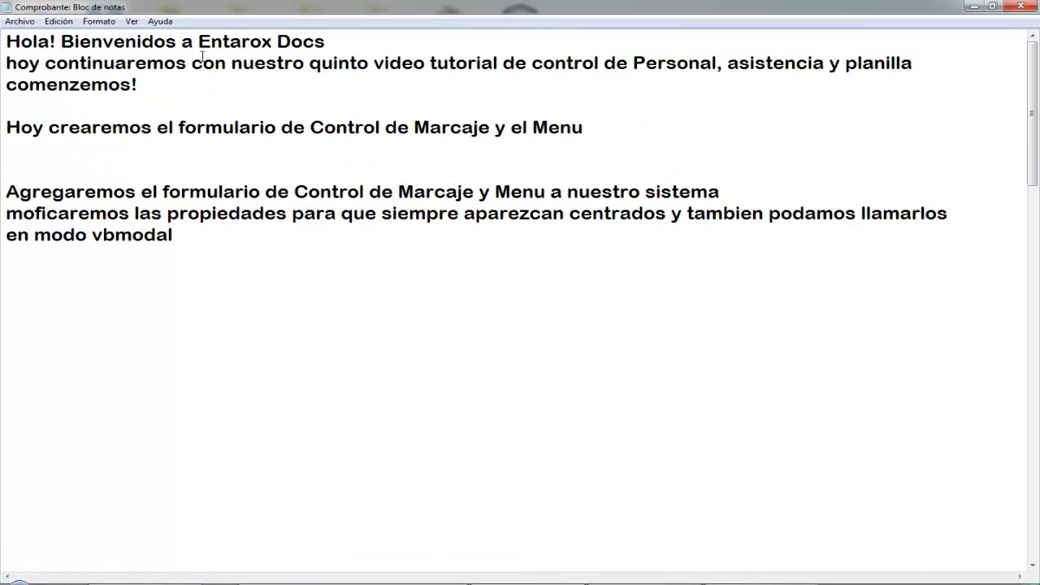
click(176, 65)
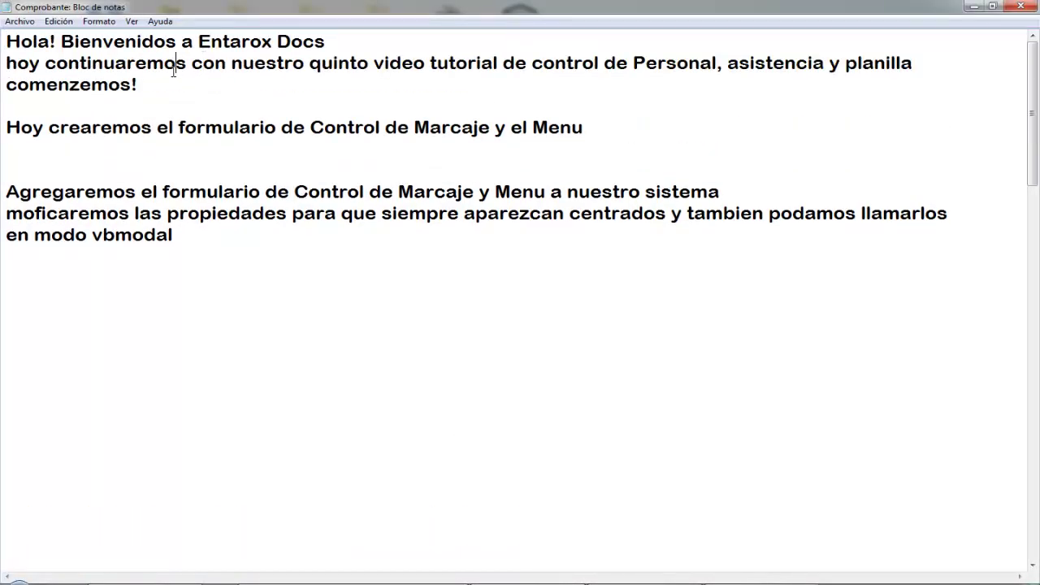
click(593, 132)
key(shift+Left)
key(shift+Left)
key(shift+Left)
key(shift+Left)
key(shift+Left)
key(shift+Left)
key(shift+Left)
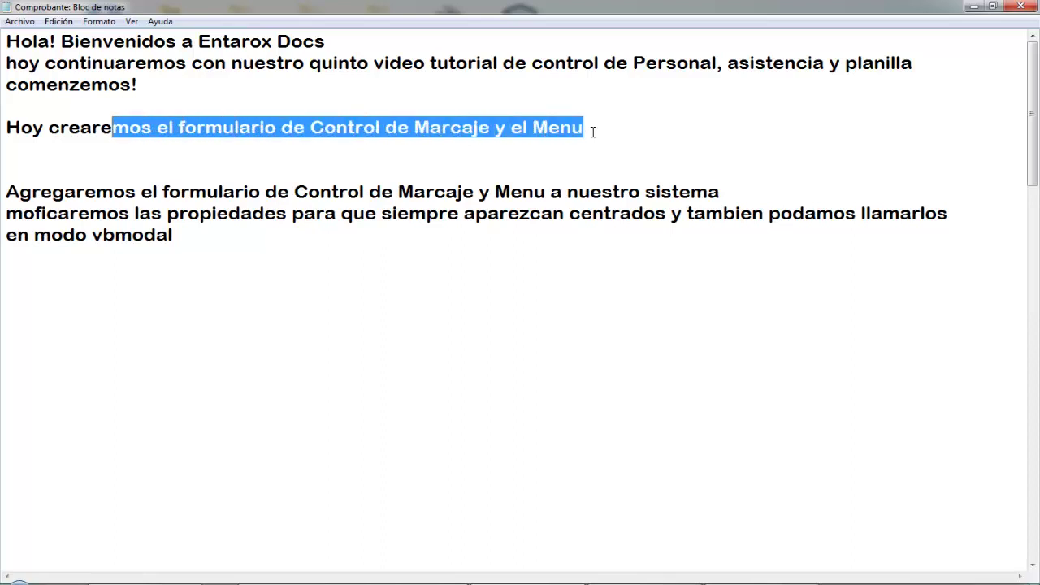
key(shift+Left)
key(shift+Left)
key(shift+Left)
key(Down)
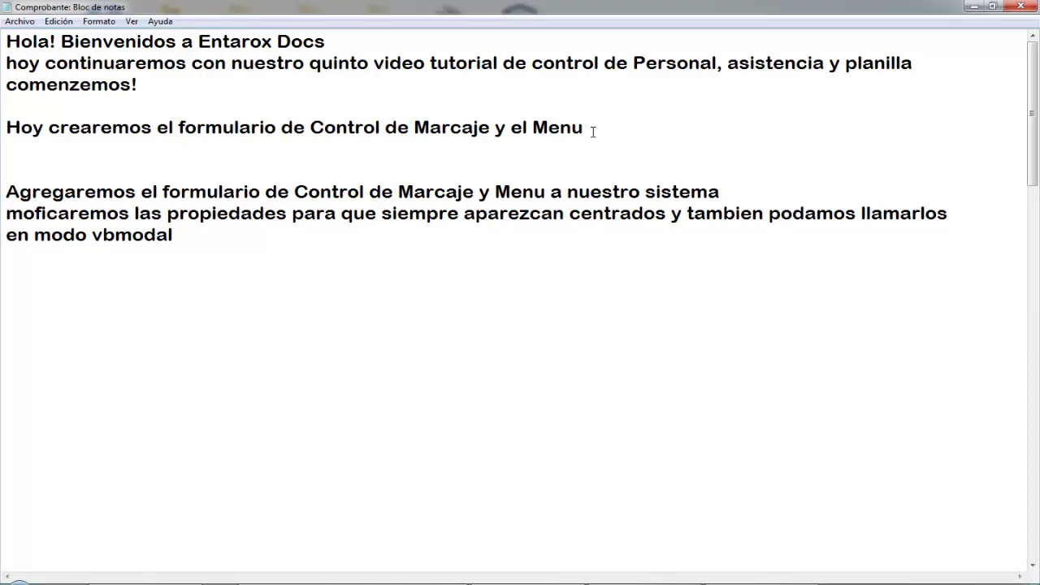
click(325, 580)
Insert a new UserForm into the Formularios folder and enlarge it to 345.75 high.
click(175, 178)
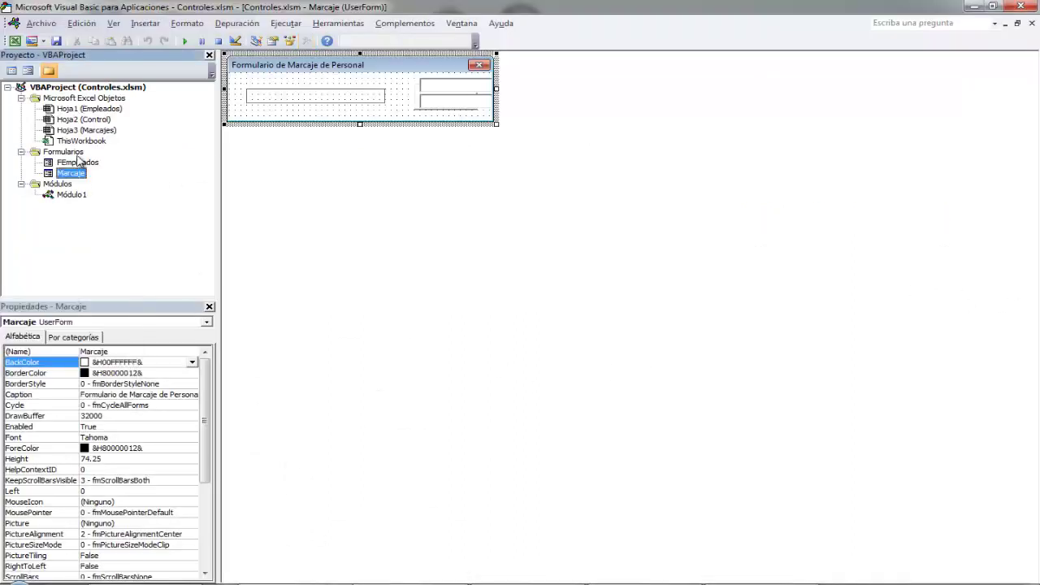
click(73, 153)
right_click(77, 155)
mouse_move(116, 212)
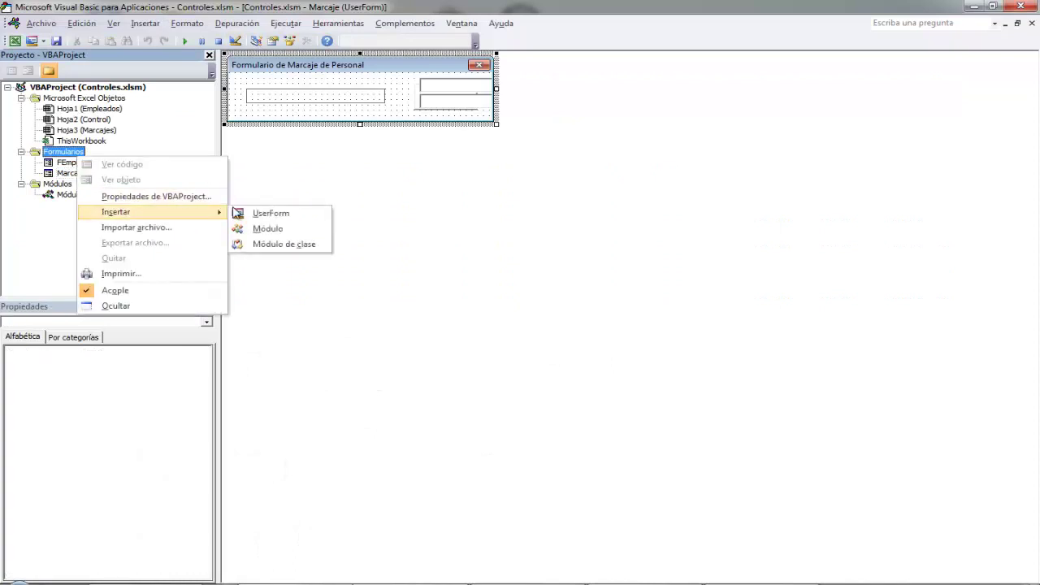
click(243, 212)
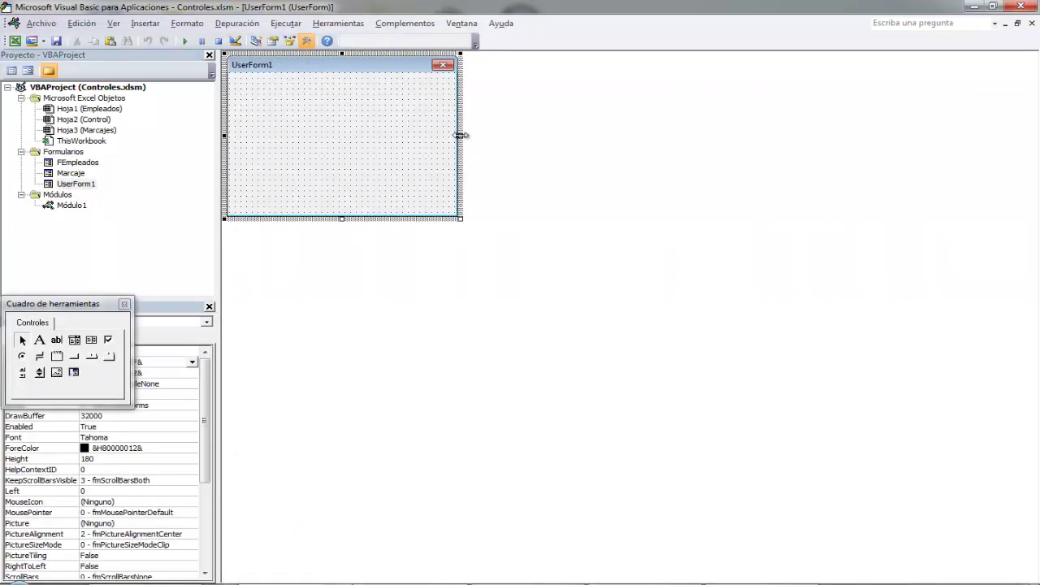
drag(460, 136, 667, 156)
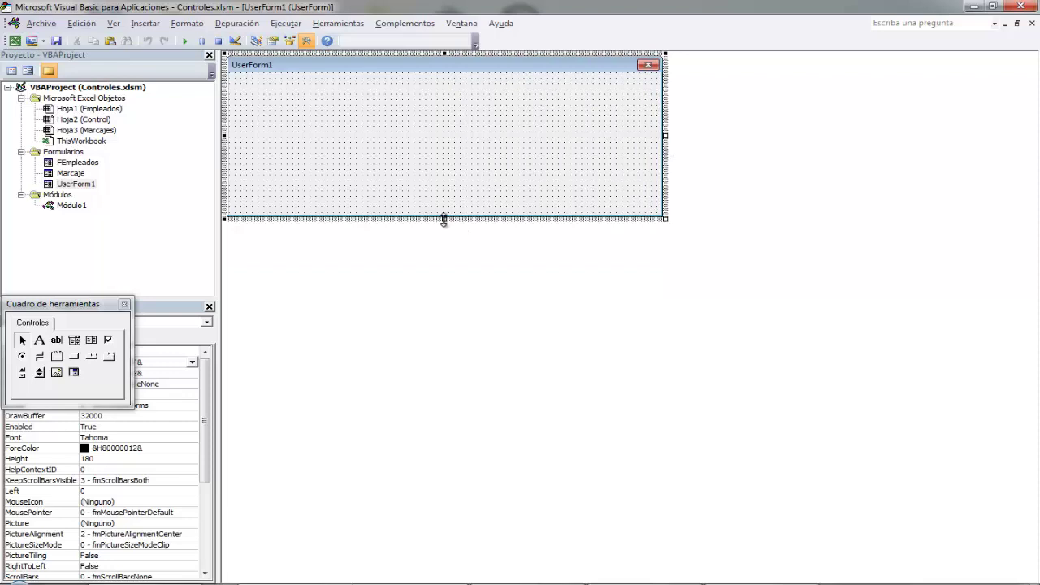
drag(445, 219, 457, 329)
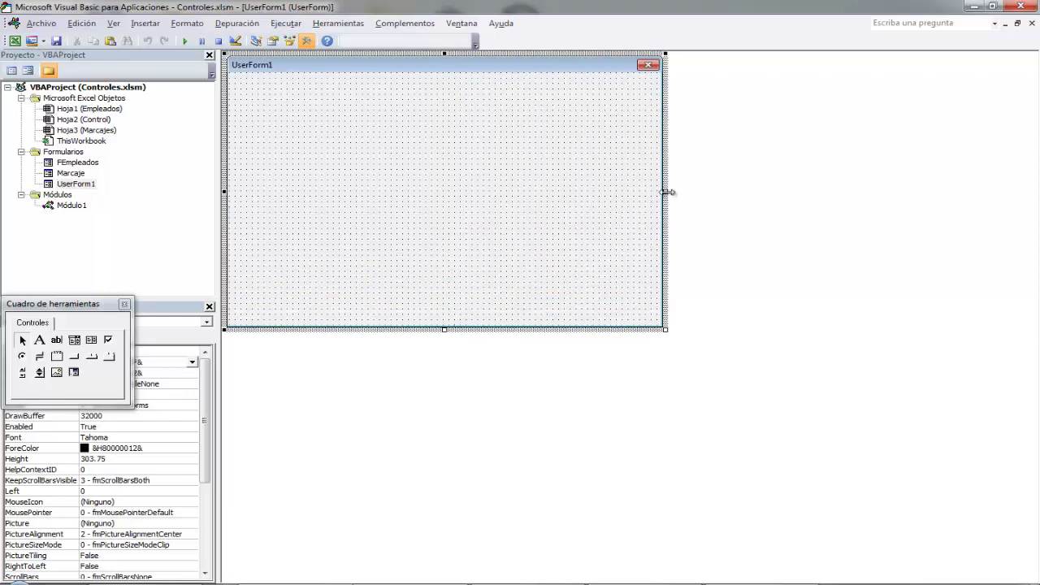
drag(666, 191, 685, 192)
drag(455, 329, 454, 367)
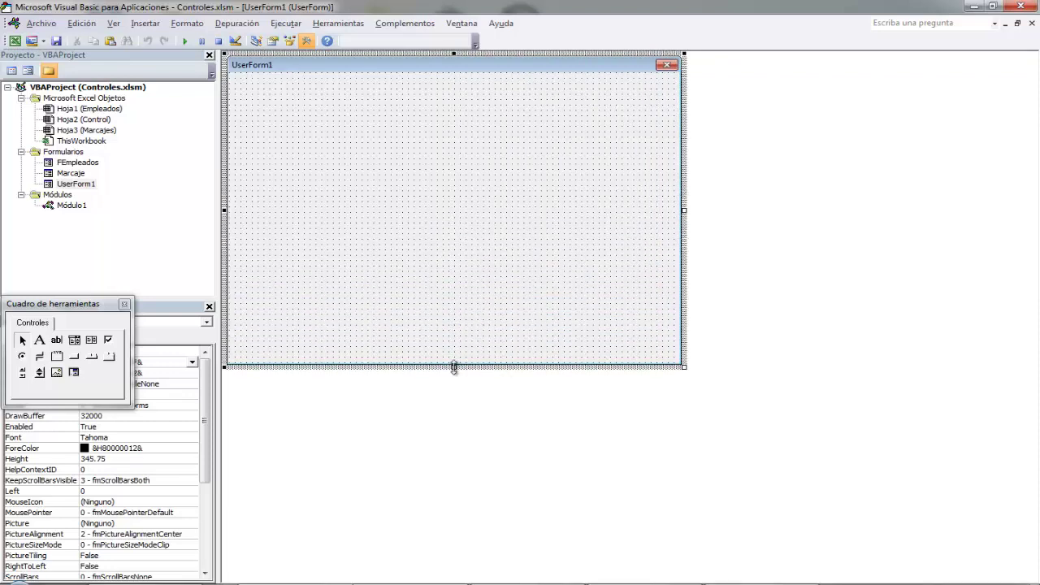
drag(69, 309, 90, 221)
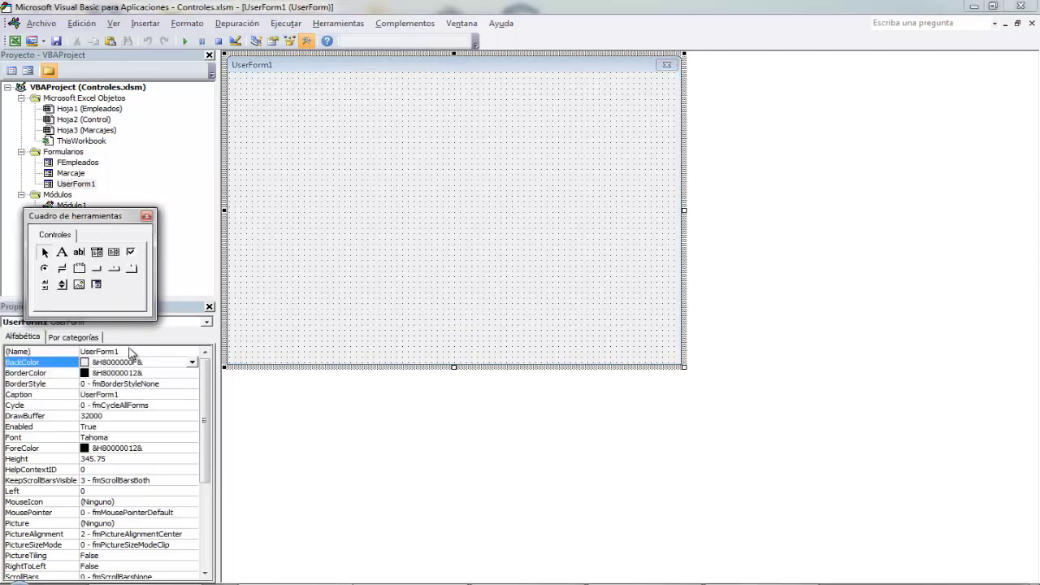
Name the form Comprobantes, caption it Control de Marcajes, centre it on screen, make it non-modal.
click(130, 351)
key(BackSpace)
key(BackSpace)
key(BackSpace)
text(Comprobantes)
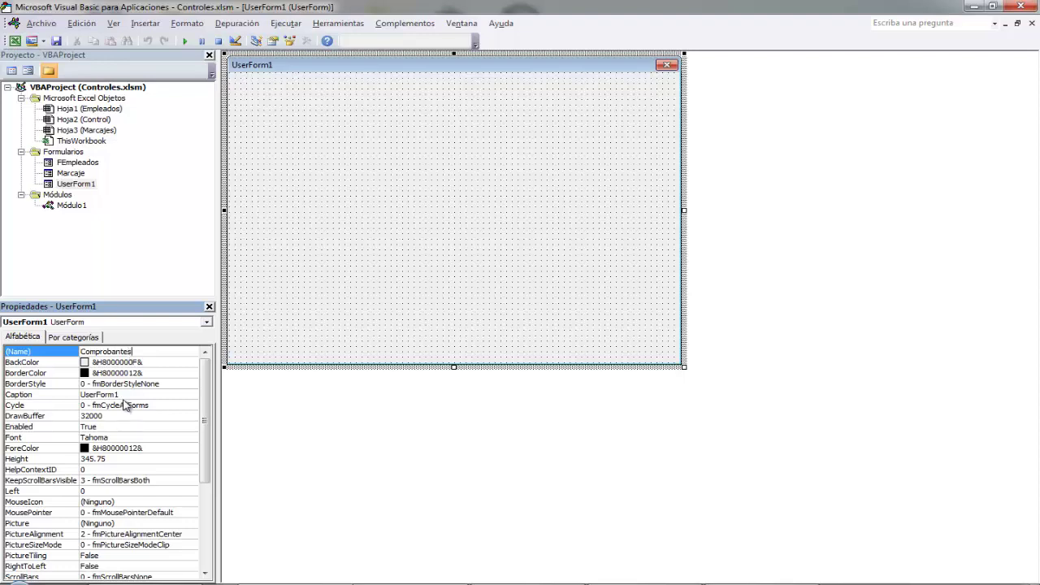
click(126, 395)
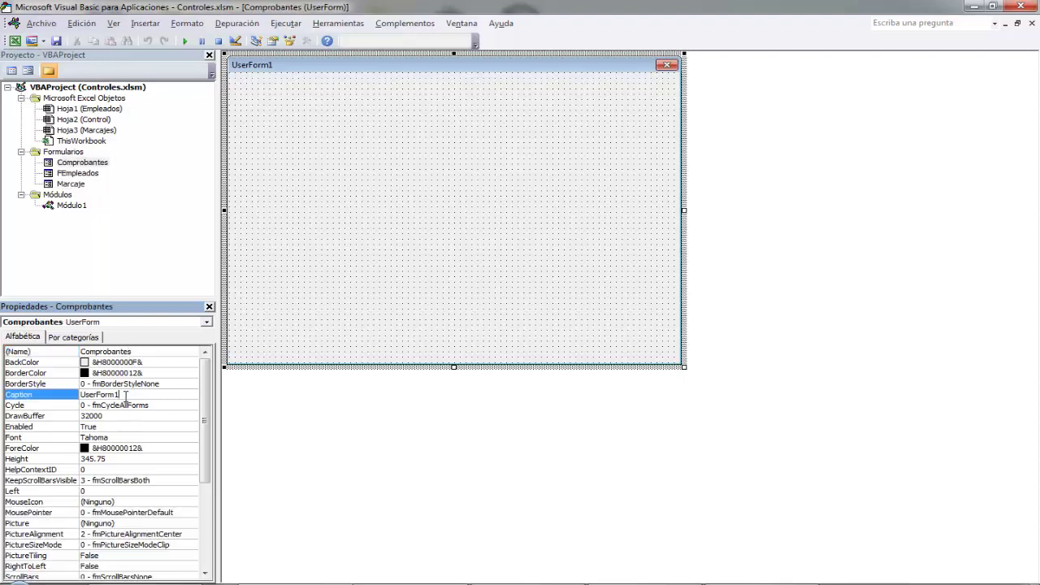
key(BackSpace)
key(BackSpace)
key(BackSpace)
text(Control)
text( de )
text(Marc)
text(ajes)
drag(210, 453, 209, 548)
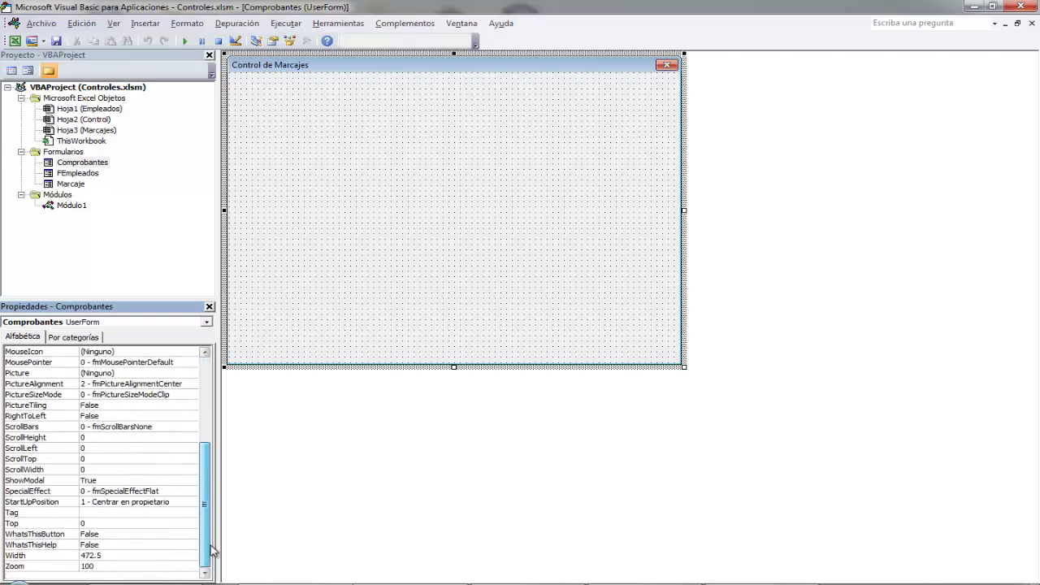
click(177, 502)
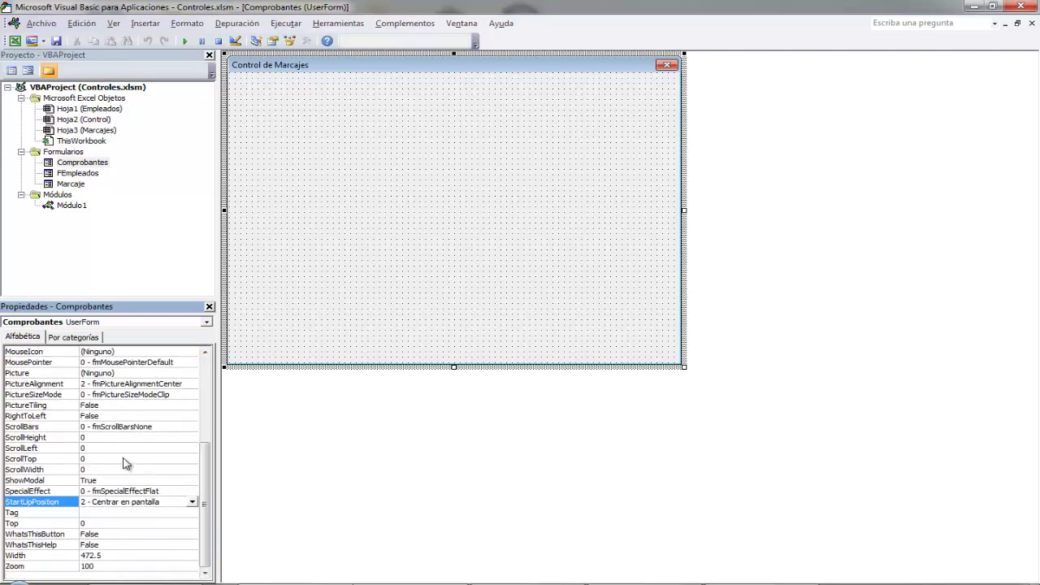
double_click(98, 480)
click(452, 201)
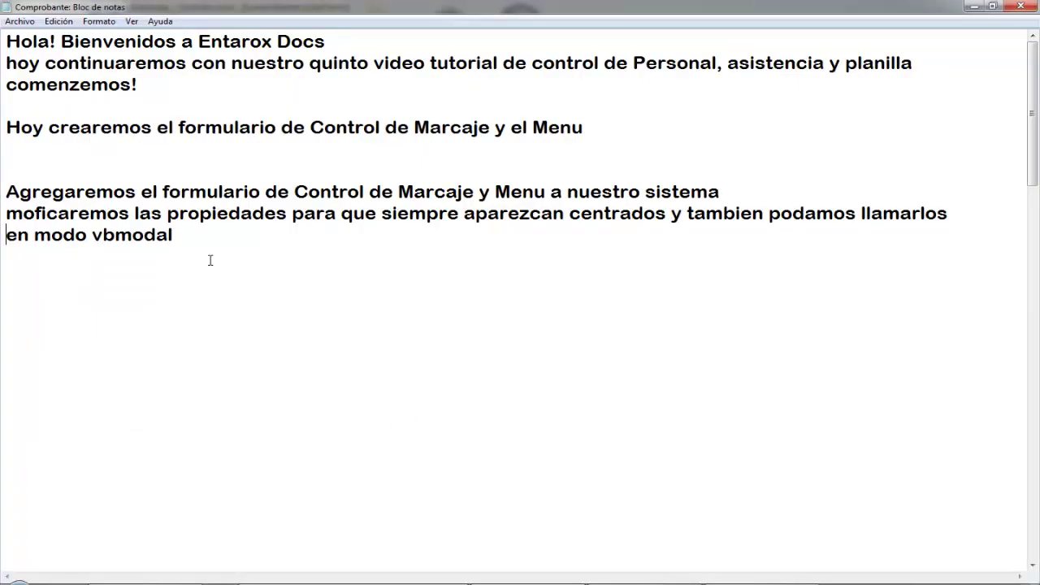
Delete the blank lines after the vbmodal line and before the Primero Seguiremos and En mi caso paragraphs.
click(170, 233)
key(Delete)
key(Delete)
key(Delete)
key(Delete)
key(Delete)
key(Delete)
key(Delete)
key(Delete)
key(Delete)
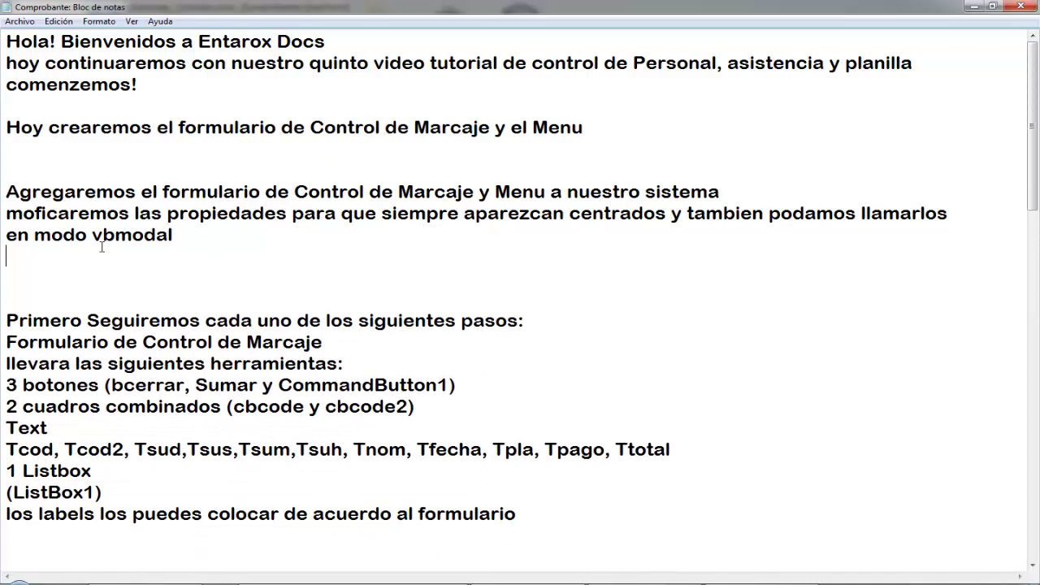
key(Delete)
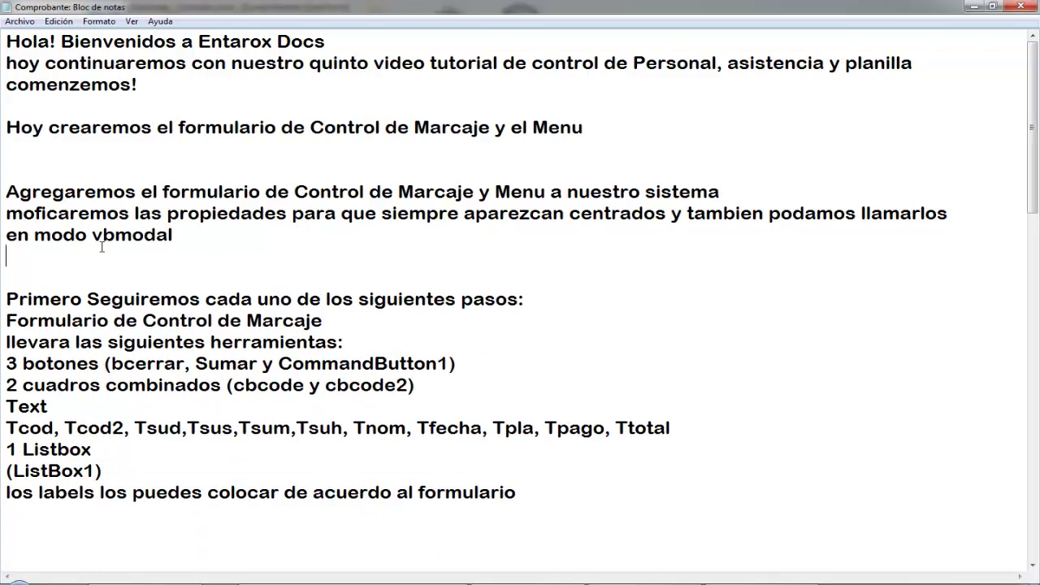
key(Delete)
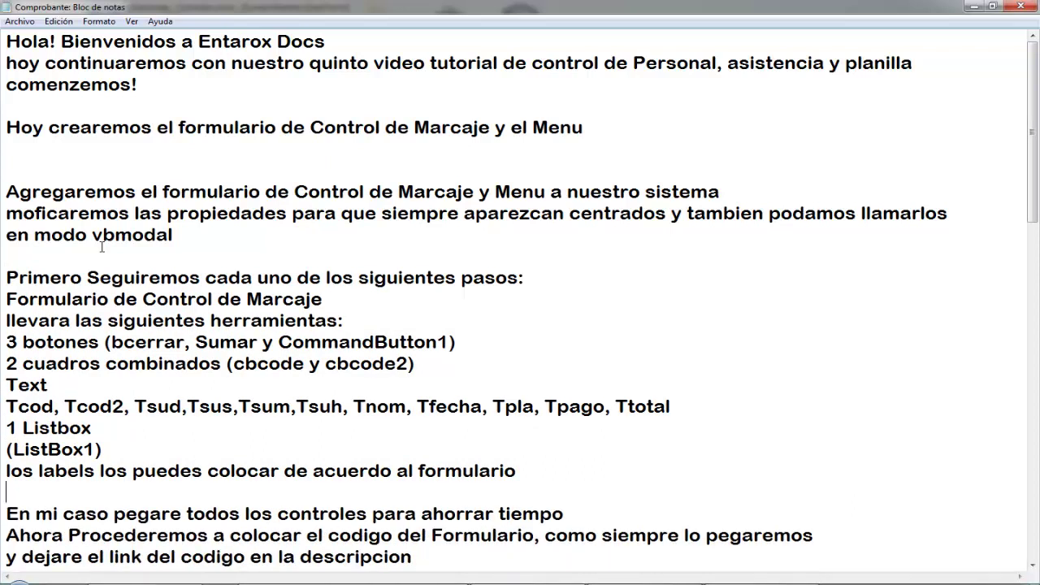
key(Delete)
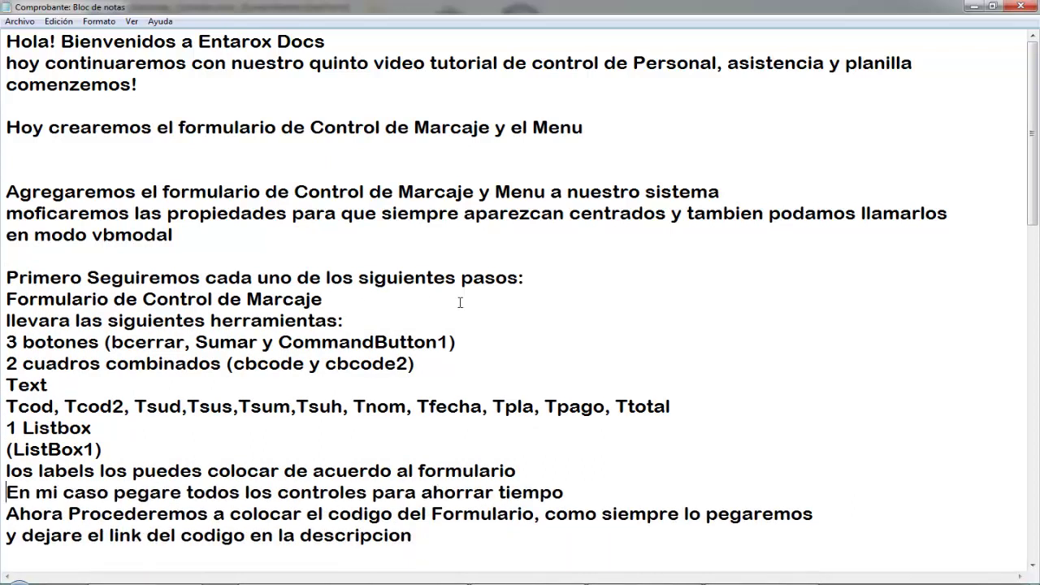
key(alt+Tab)
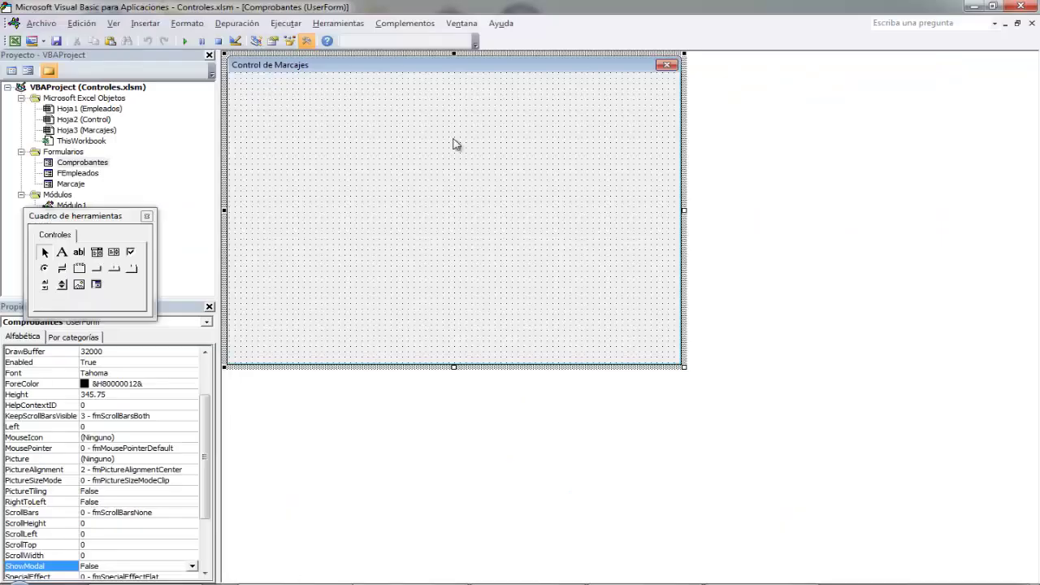
Paste the prepared controls onto the empty form, nudge them right and widen the form.
right_click(455, 142)
click(487, 163)
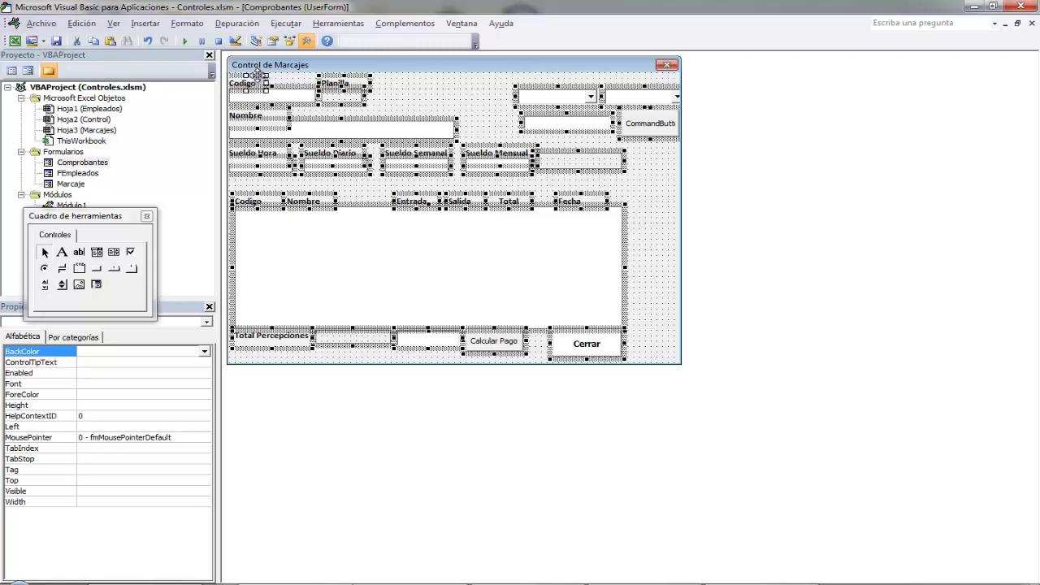
drag(257, 76, 264, 76)
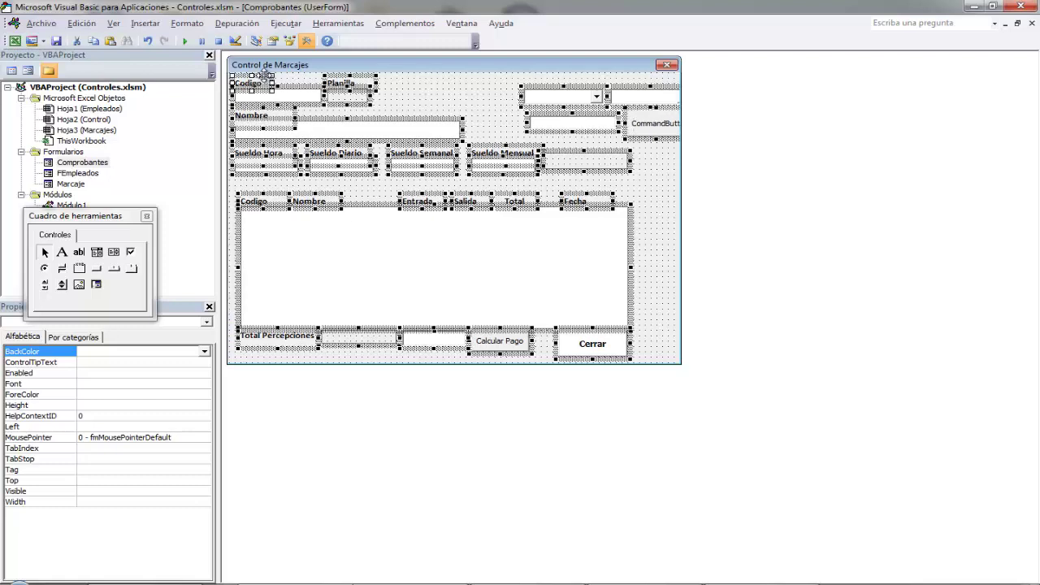
click(671, 265)
drag(684, 211, 700, 211)
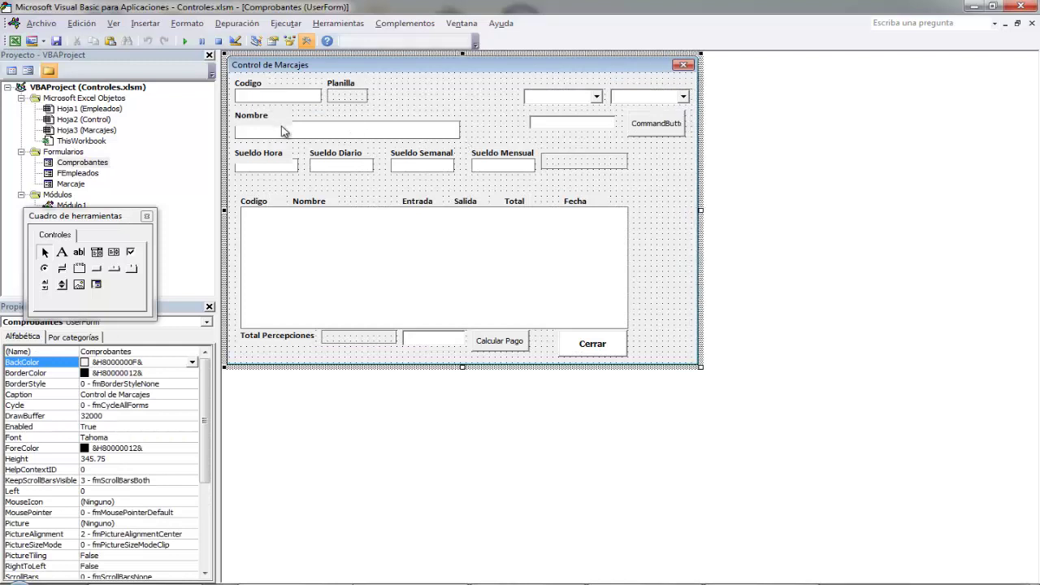
Send the Nombre and Sueldo Hora labels to the back.
click(282, 127)
right_click(282, 130)
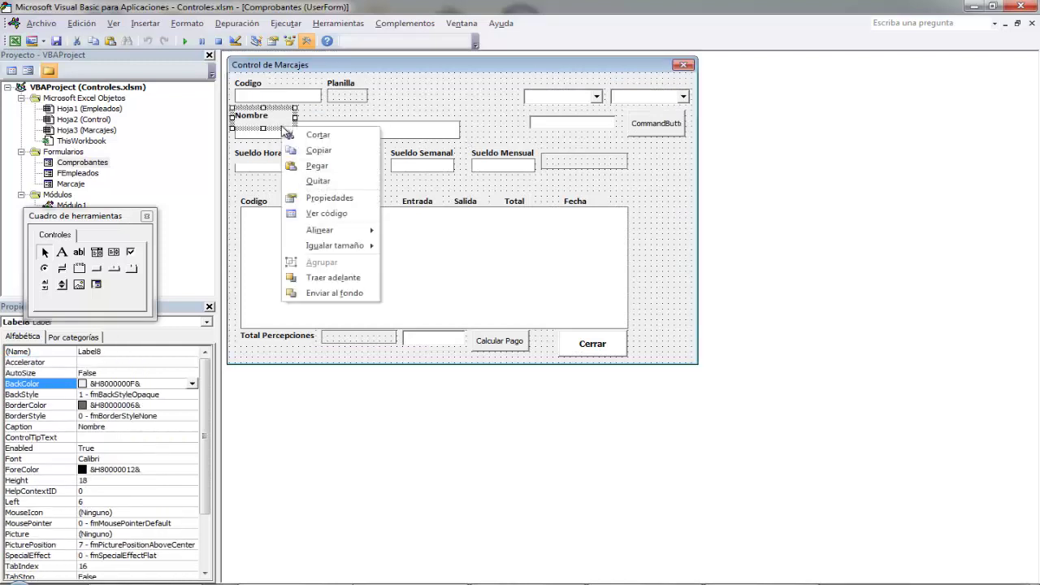
click(335, 293)
click(284, 162)
right_click(285, 162)
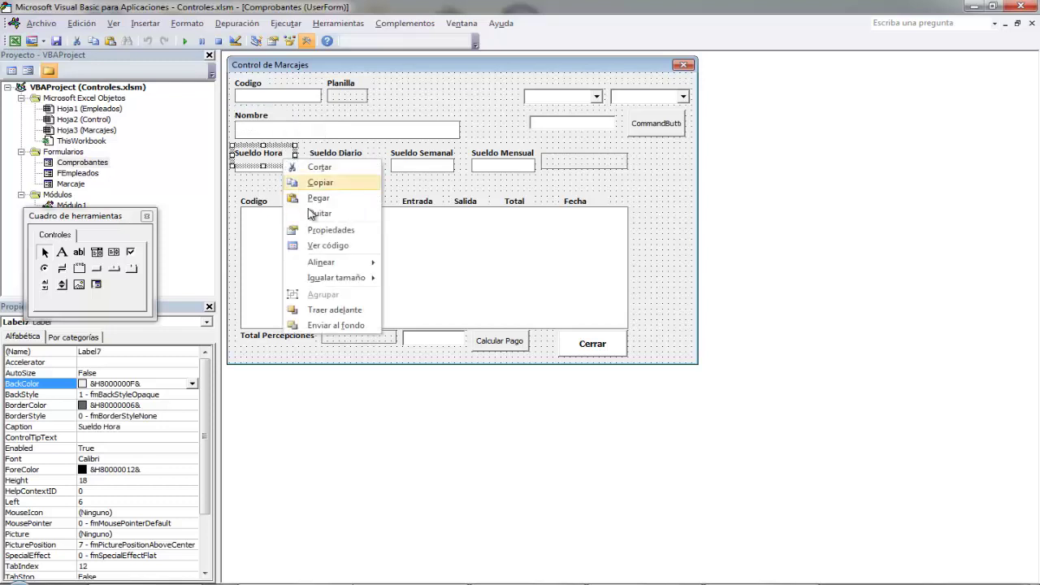
click(335, 325)
Make the Codigo textbox first in tab order, then check the form, Cerrar button and Sueldo Mensual textbox.
click(647, 203)
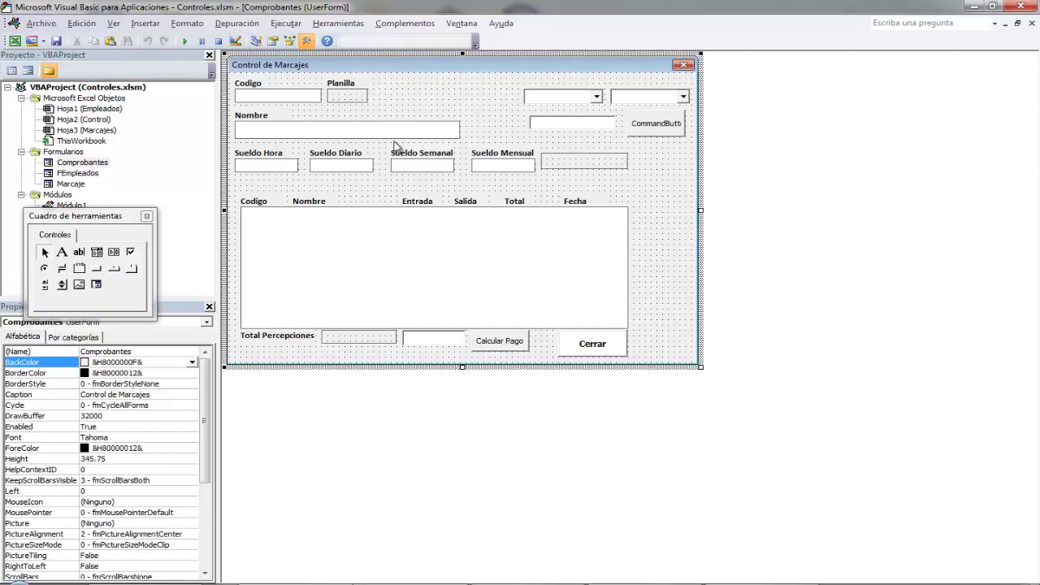
click(284, 95)
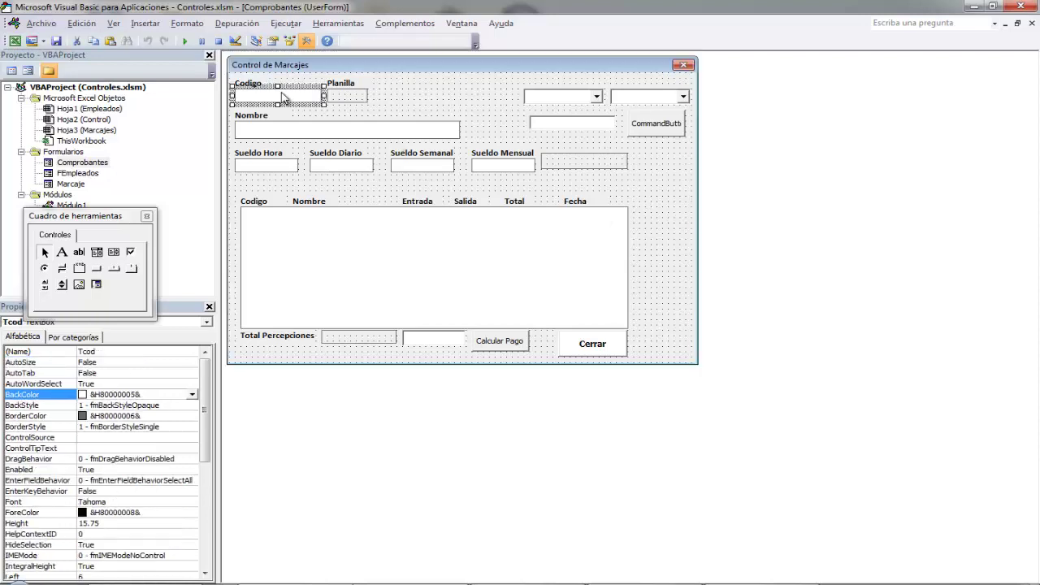
drag(205, 406, 204, 528)
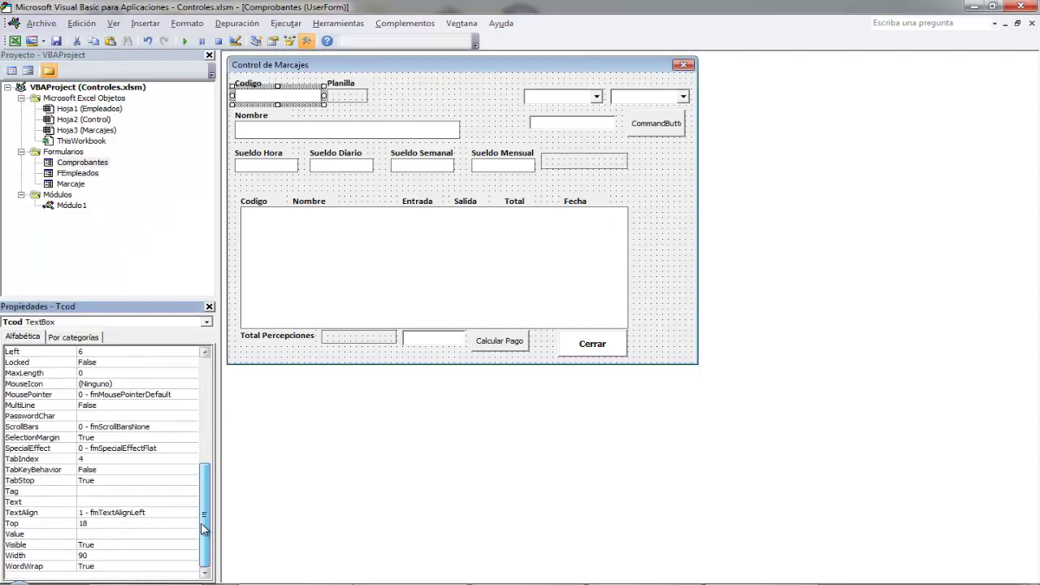
click(101, 458)
text(0)
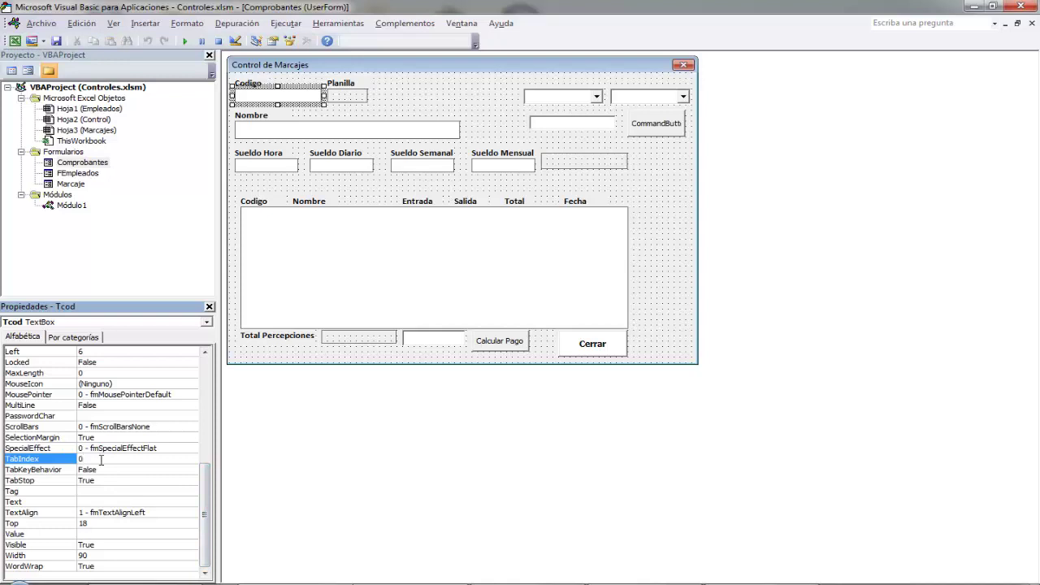
click(302, 140)
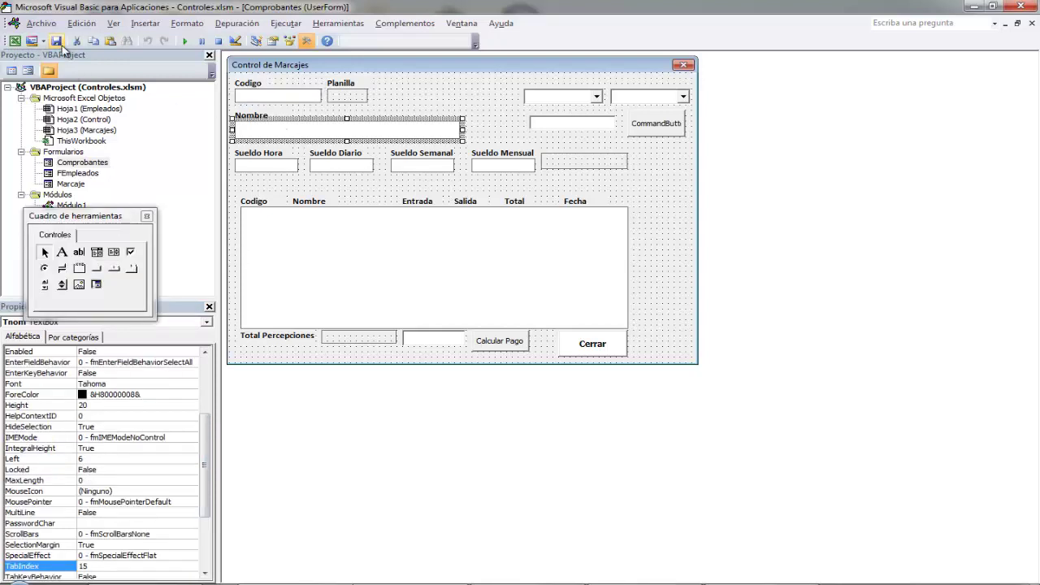
drag(119, 218, 84, 310)
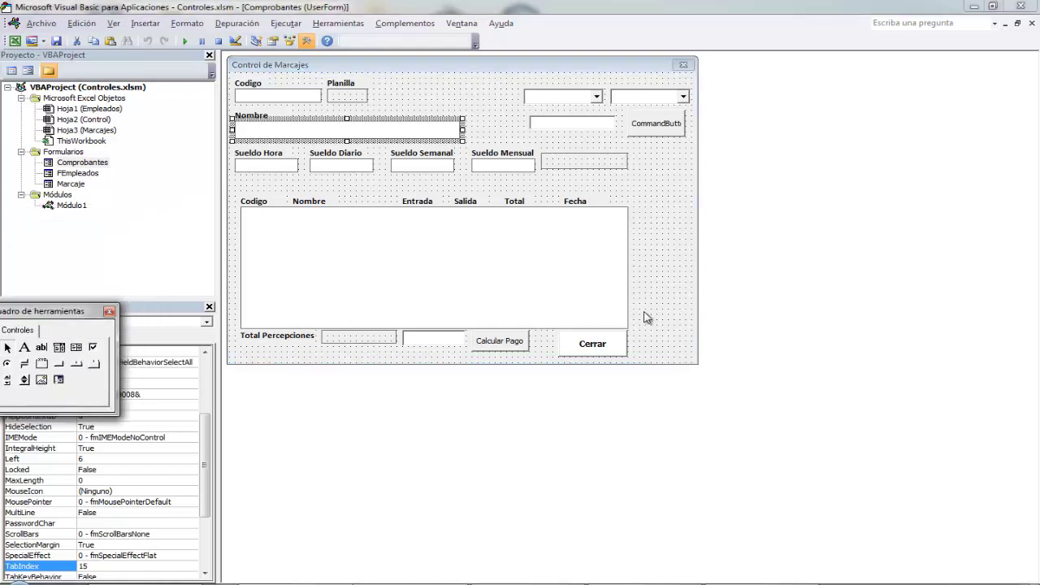
click(666, 286)
click(624, 343)
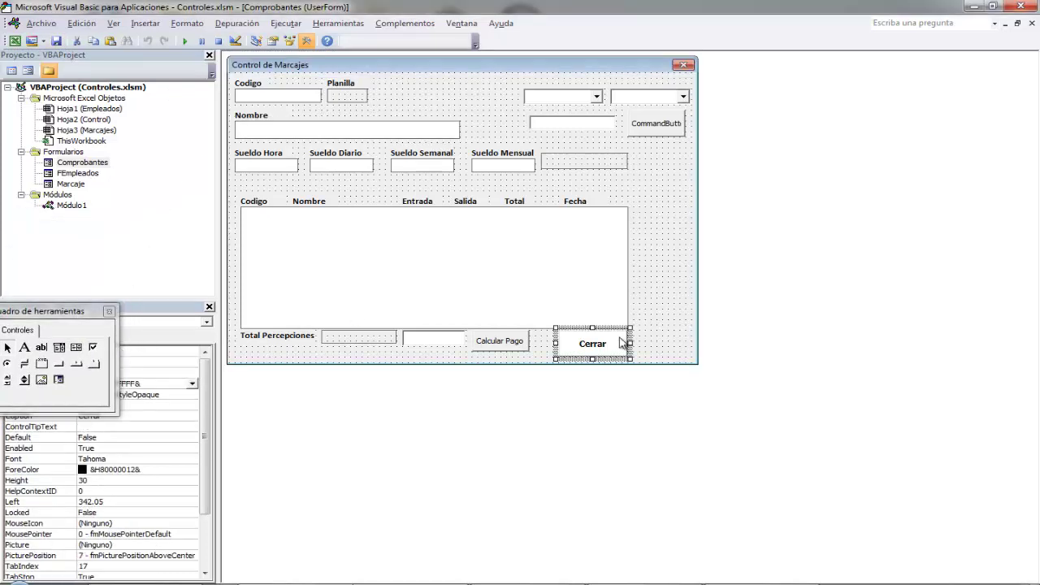
click(612, 170)
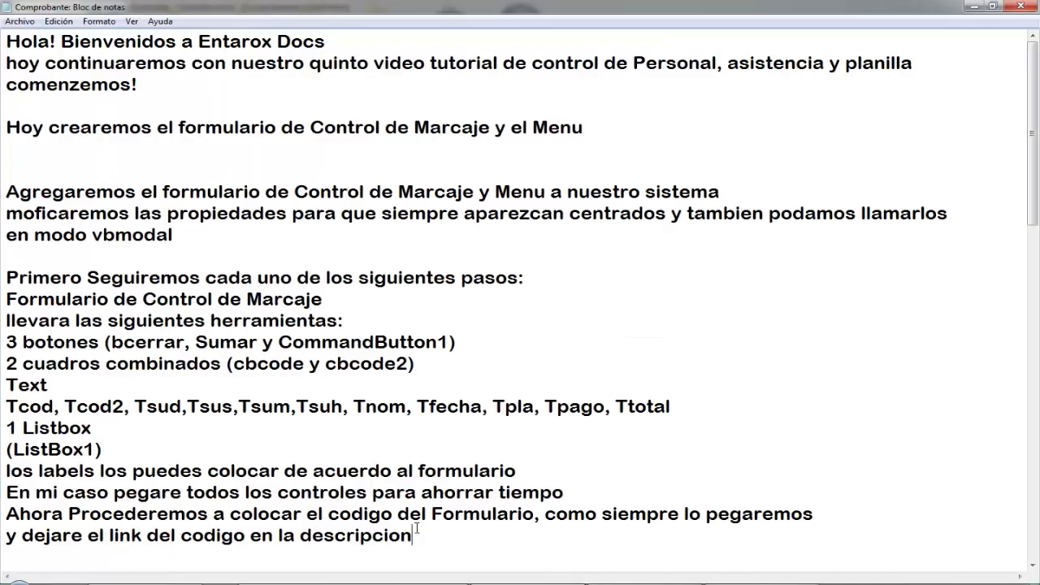
Add blank lines at the end of the notes, below the sentence about pasting the code.
key(Return)
key(Return)
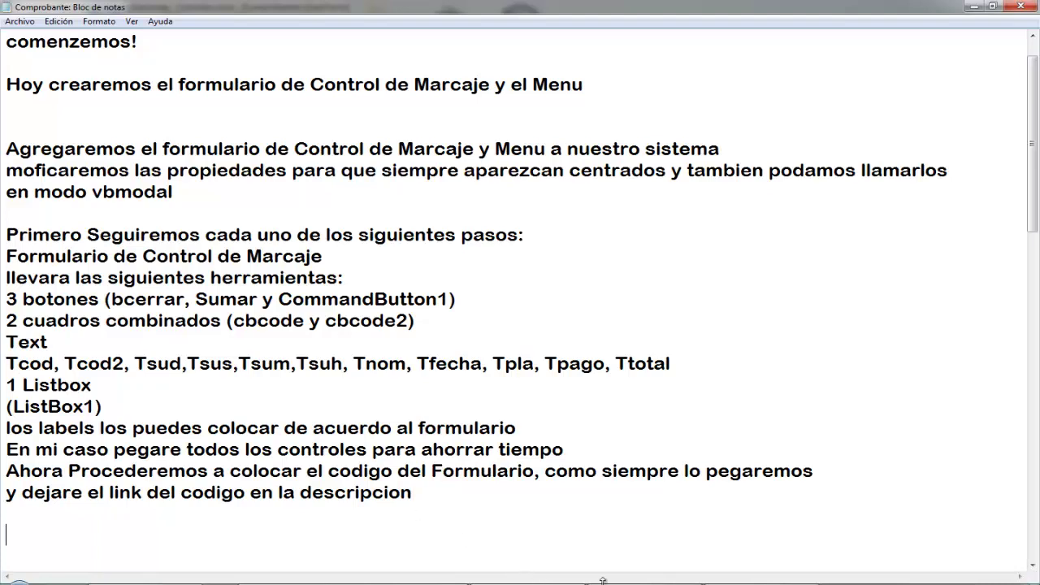
Select and copy all the form's VBA code in the Word document.
click(641, 519)
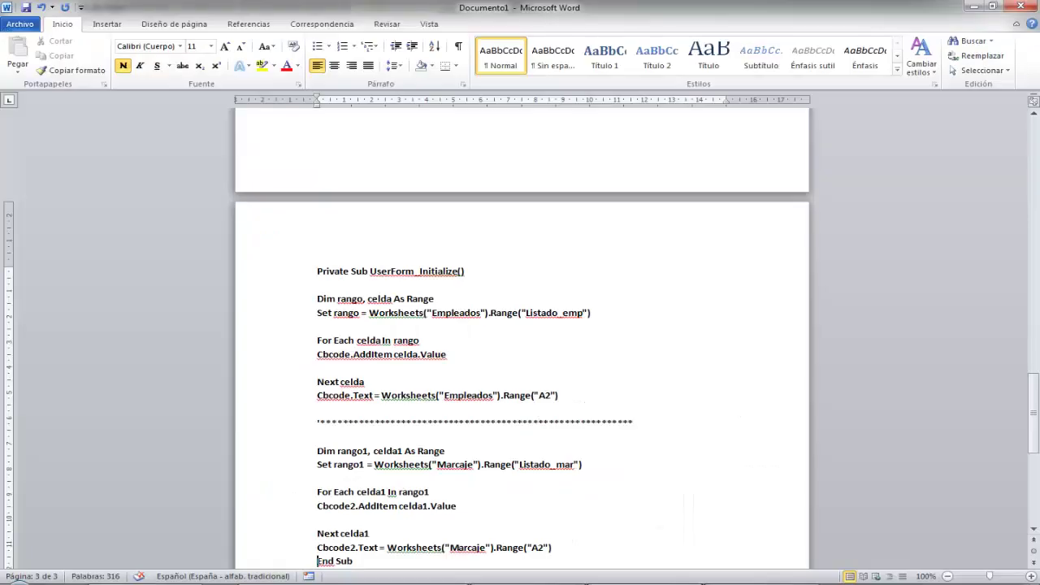
scroll(480, 298, up, 5)
scroll(480, 298, up, 5)
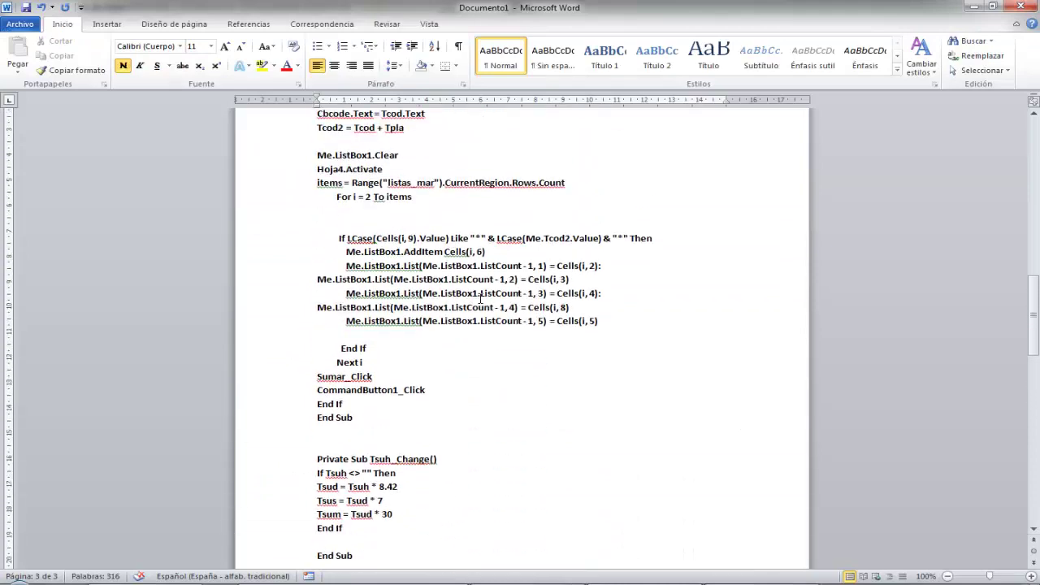
scroll(480, 298, up, 5)
scroll(480, 298, up, 5)
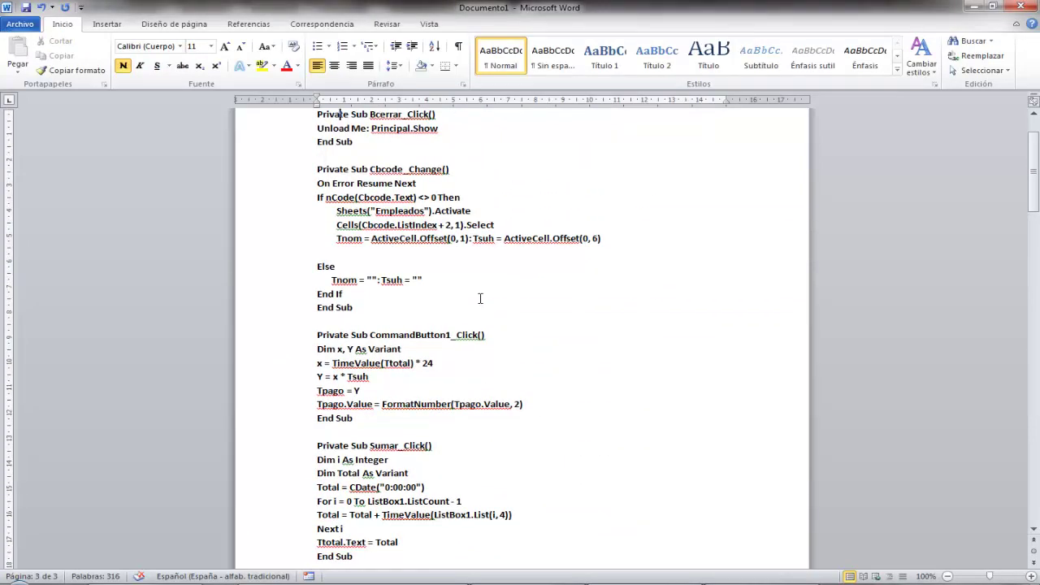
key(shift+Down)
key(shift+Down)
key(shift+Down)
key(shift+Down)
key(shift+Down)
key(shift+Down)
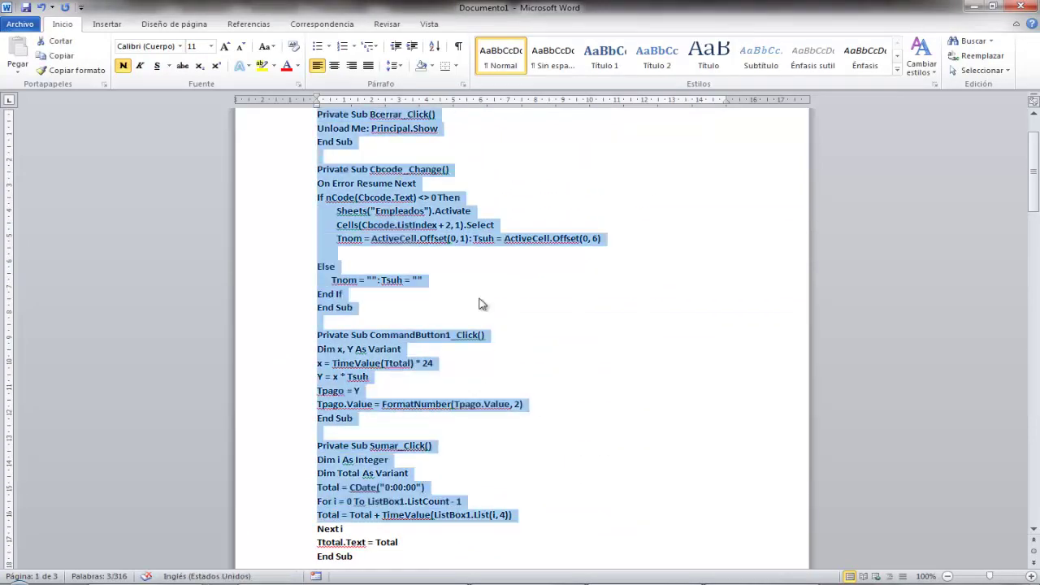
key(shift+Down)
key(shift+Down)
key(shift+Down)
key(shift+Down)
key(shift+Down)
key(shift+Down)
scroll(480, 303, down, 5)
scroll(480, 302, down, 2)
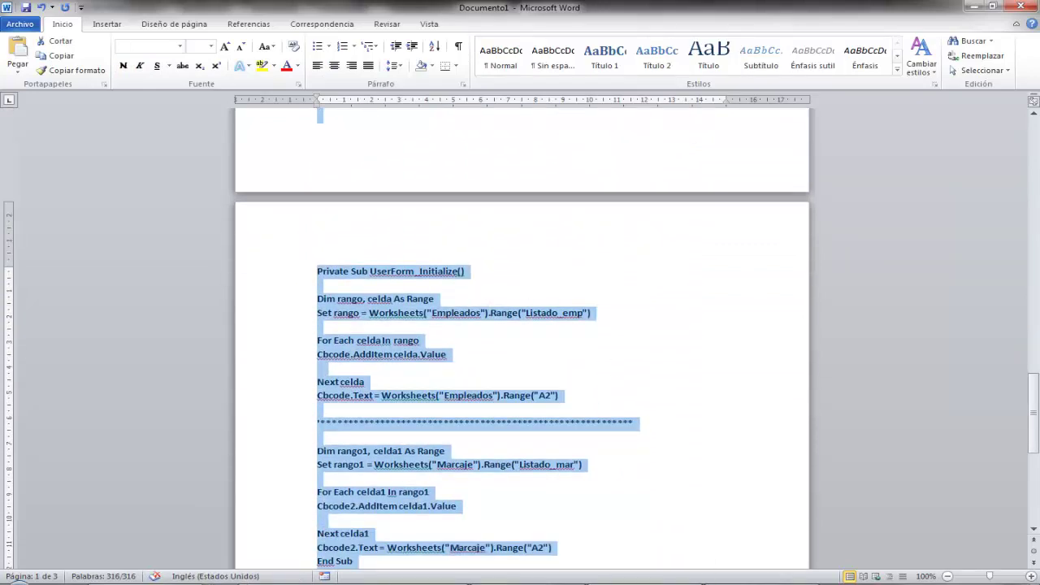
Open the Control de Marcajes form's code module from the designer.
key(alt+Tab)
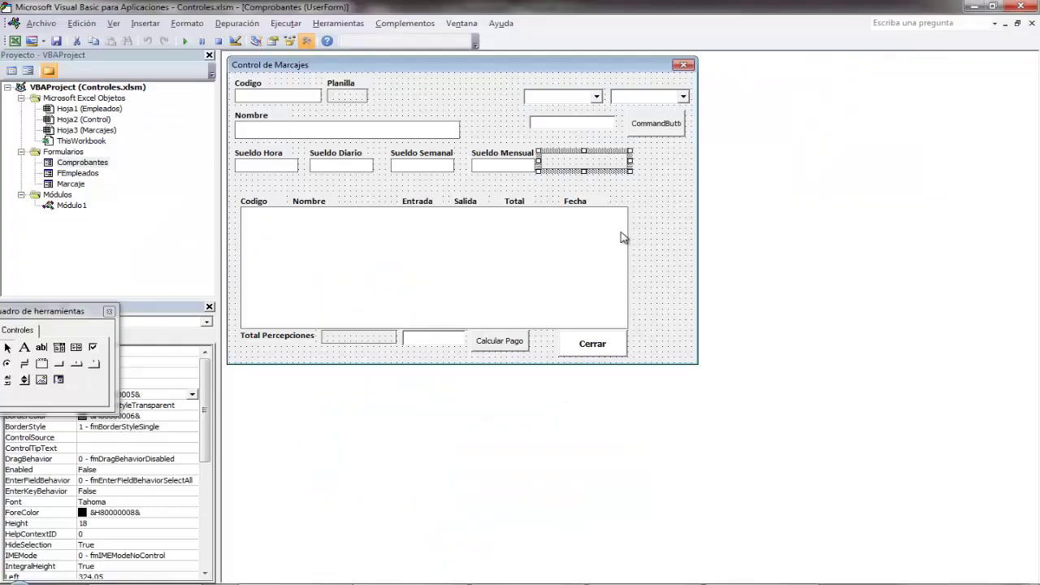
click(656, 231)
double_click(656, 232)
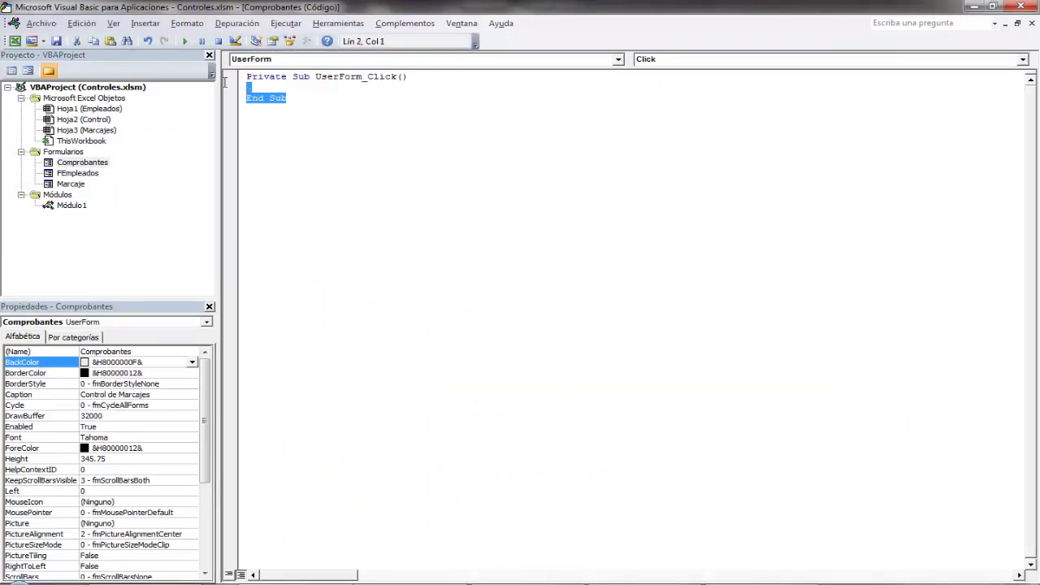
Replace the empty UserForm_Click stub with the copied code and comment out Principal.Show with an apostrophe.
drag(304, 102, 229, 76)
key(Delete)
click(426, 196)
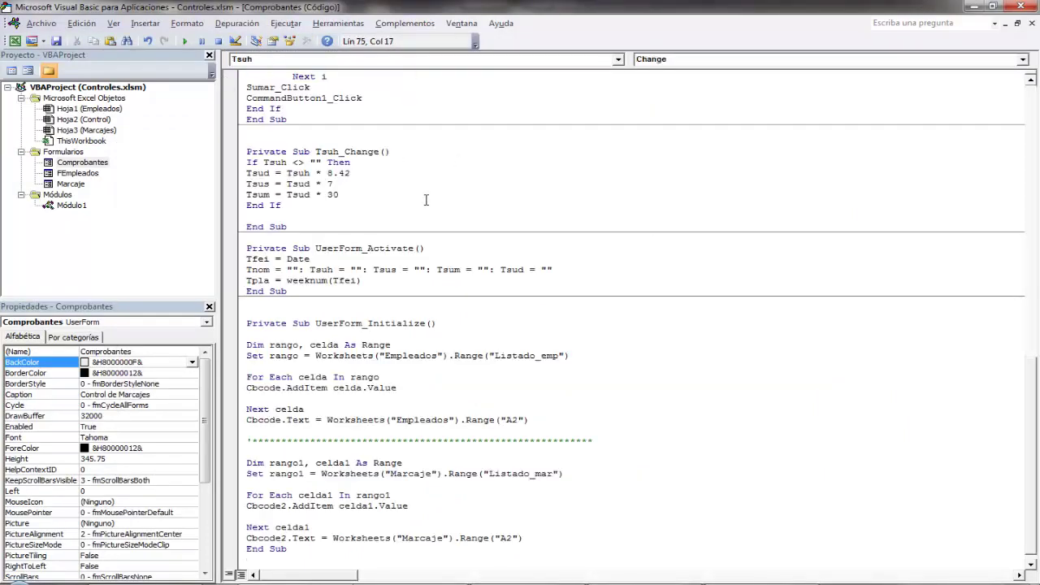
key(Up)
key(Up)
key(Up)
key(Up)
key(Up)
key(Up)
key(Up)
key(Up)
key(Up)
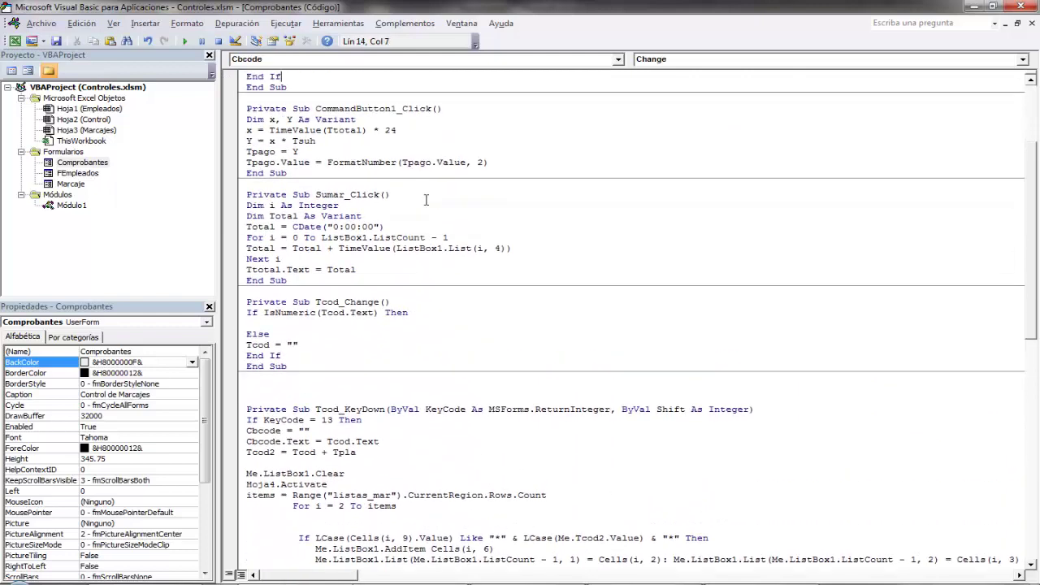
key(Up)
key(Up)
key(Up)
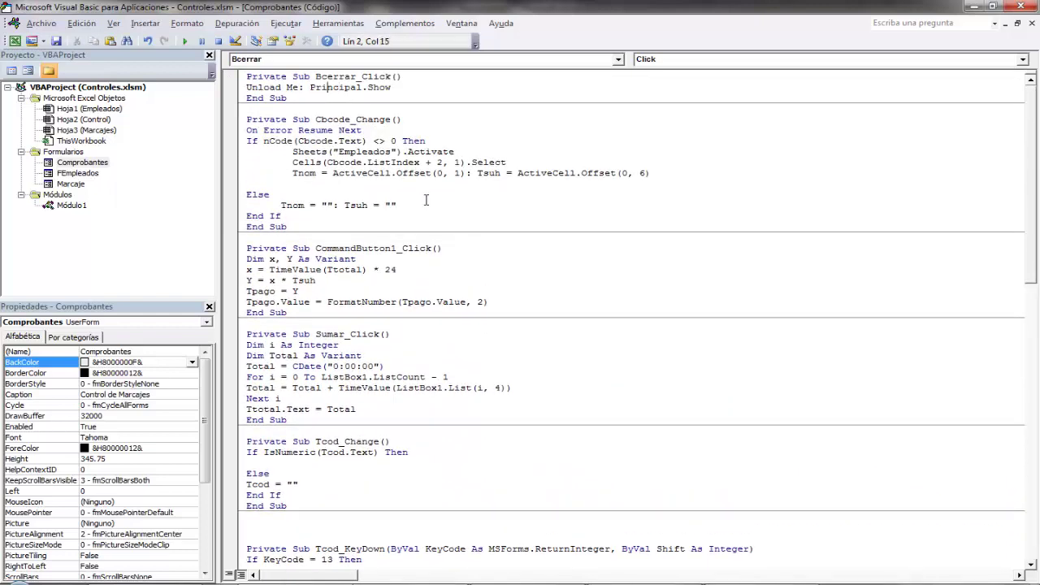
text(')
key(Down)
key(Down)
key(Down)
key(Down)
key(Down)
key(Down)
key(Down)
key(Down)
key(Down)
key(Down)
key(Down)
key(Down)
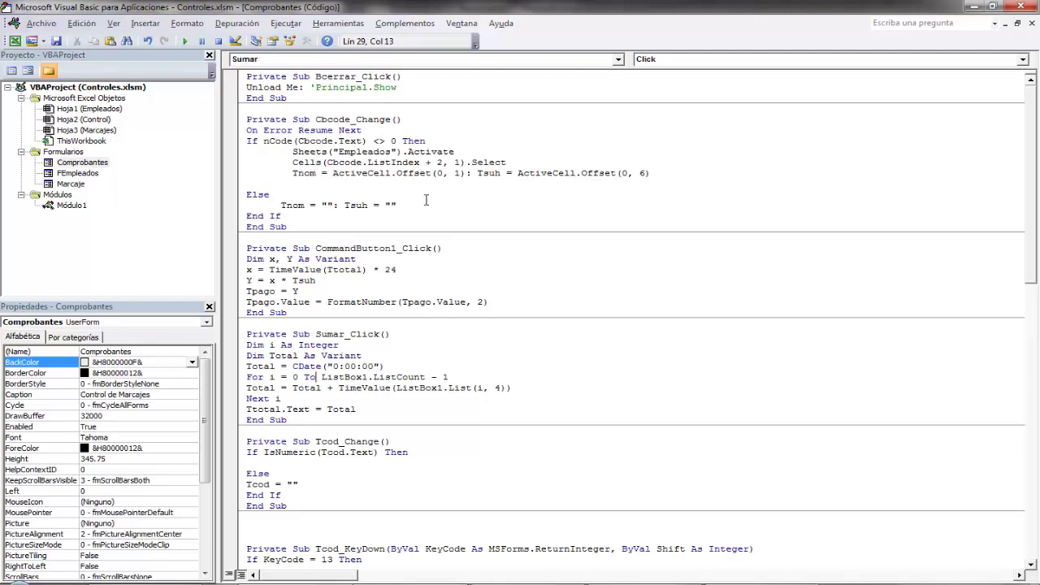
Find Tfei and replace both occurrences, including the one inside weeknum, with Tfecha.
key(ctrl+f)
text(tfei)
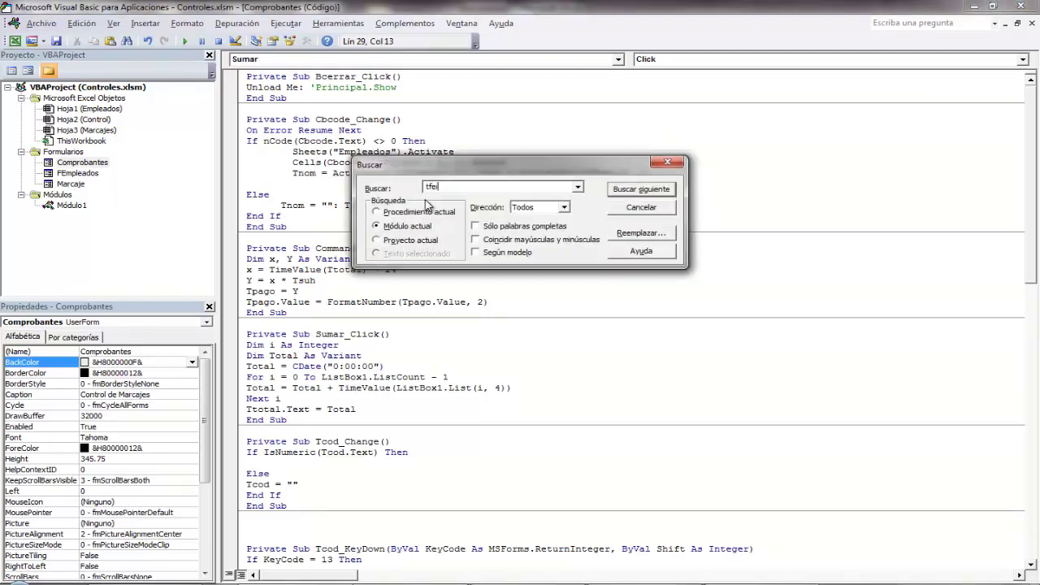
key(Return)
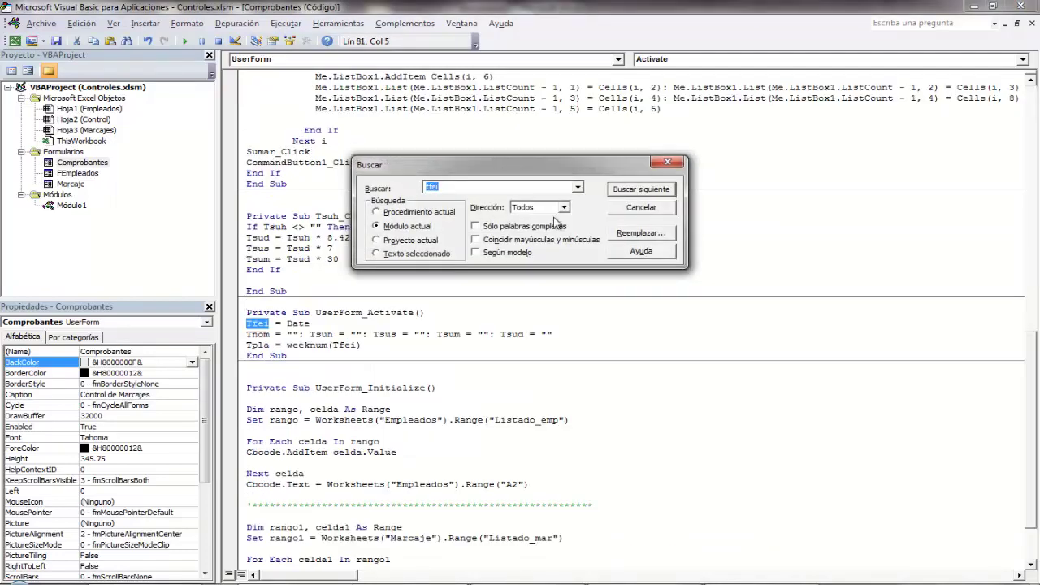
click(640, 233)
click(474, 196)
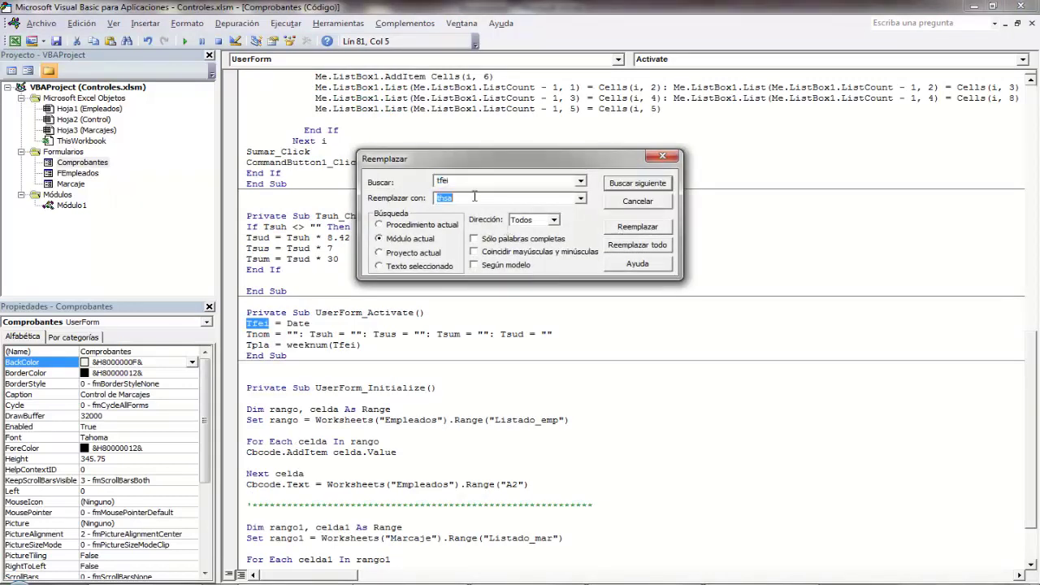
text(tfech)
click(626, 234)
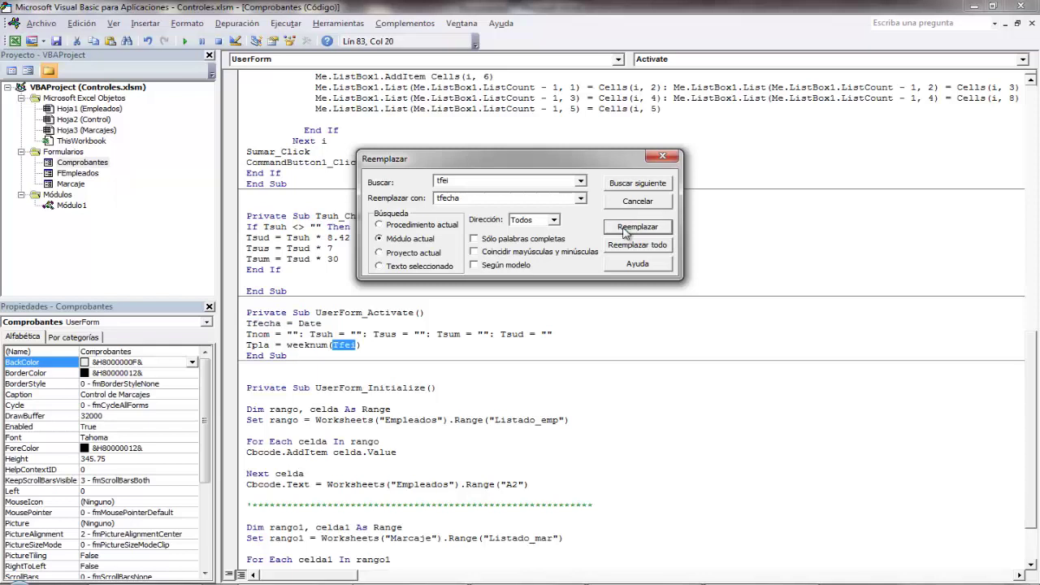
click(626, 233)
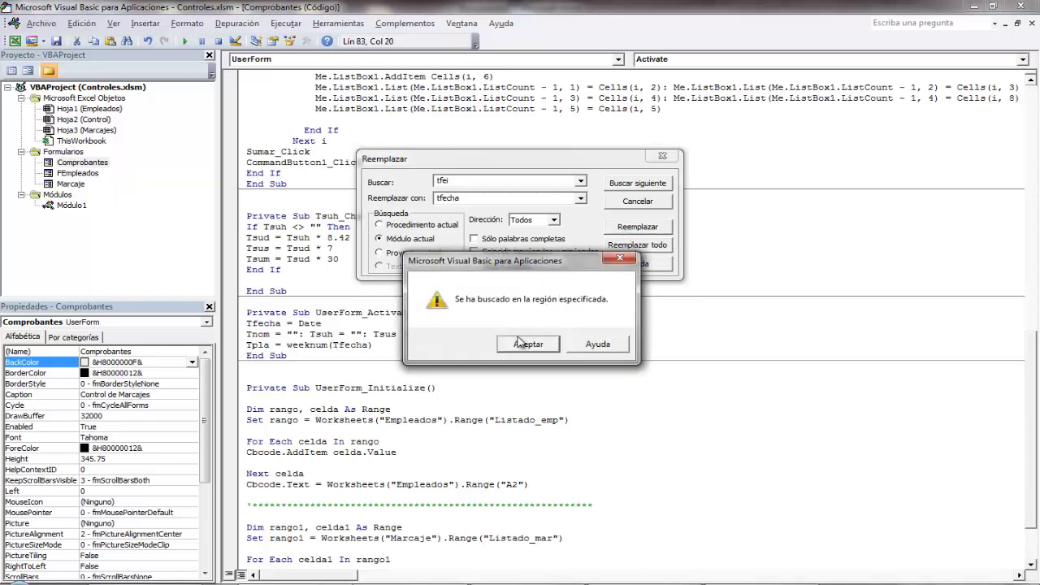
click(518, 346)
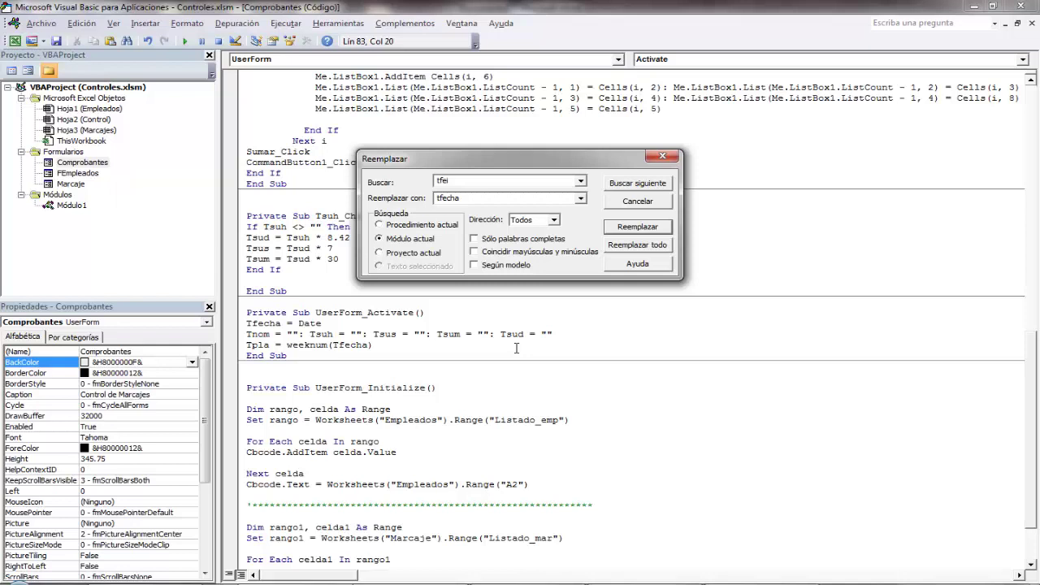
Search again to confirm no occurrences remain, then close the find-and-replace window.
double_click(460, 183)
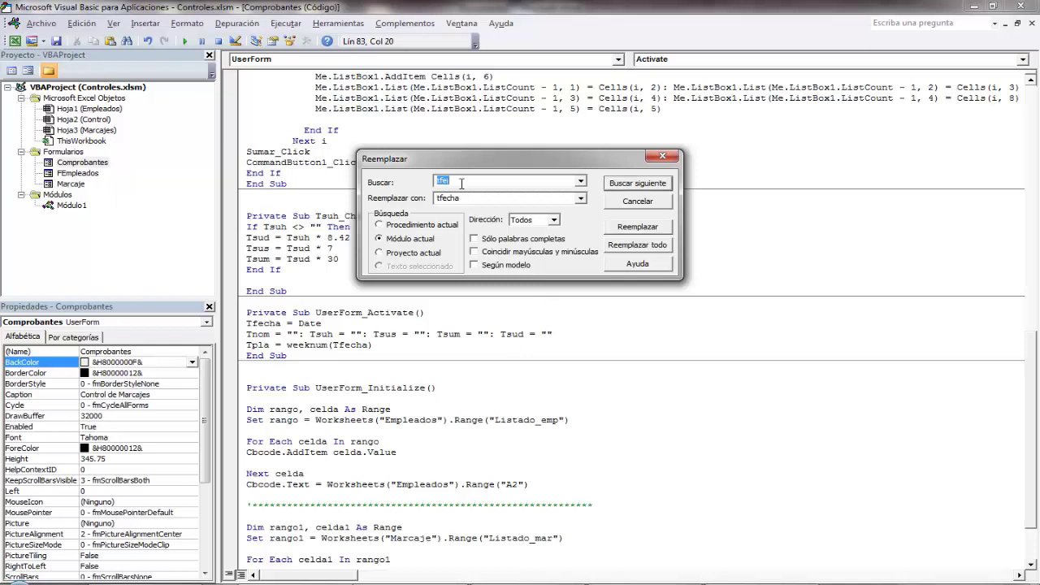
text(t)
text(hos)
click(623, 188)
click(520, 344)
click(629, 202)
click(484, 373)
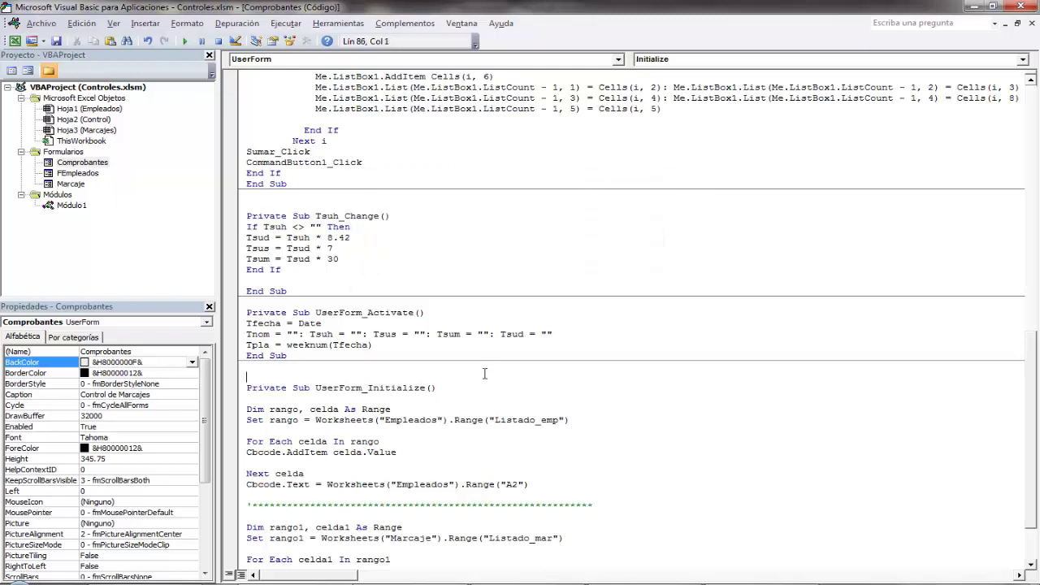
click(499, 110)
key(Down)
key(Home)
key(Up)
key(Up)
key(Up)
key(Up)
key(Up)
key(Up)
key(Up)
key(Up)
key(Up)
key(Up)
key(Up)
key(Up)
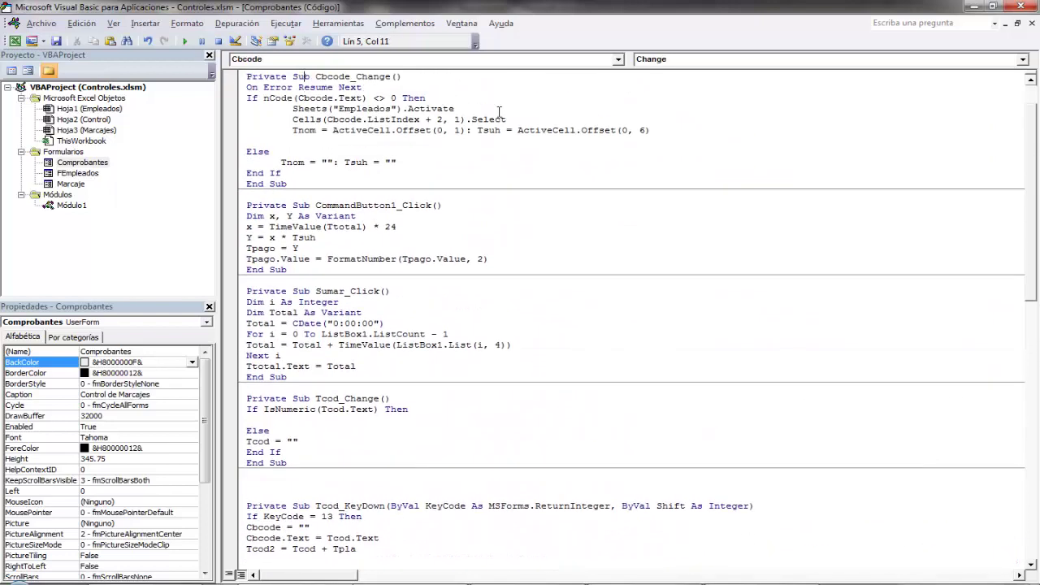
key(Up)
key(Up)
key(Up)
key(Down)
key(Down)
key(Down)
key(Down)
key(Down)
key(Down)
key(Down)
key(Down)
key(Down)
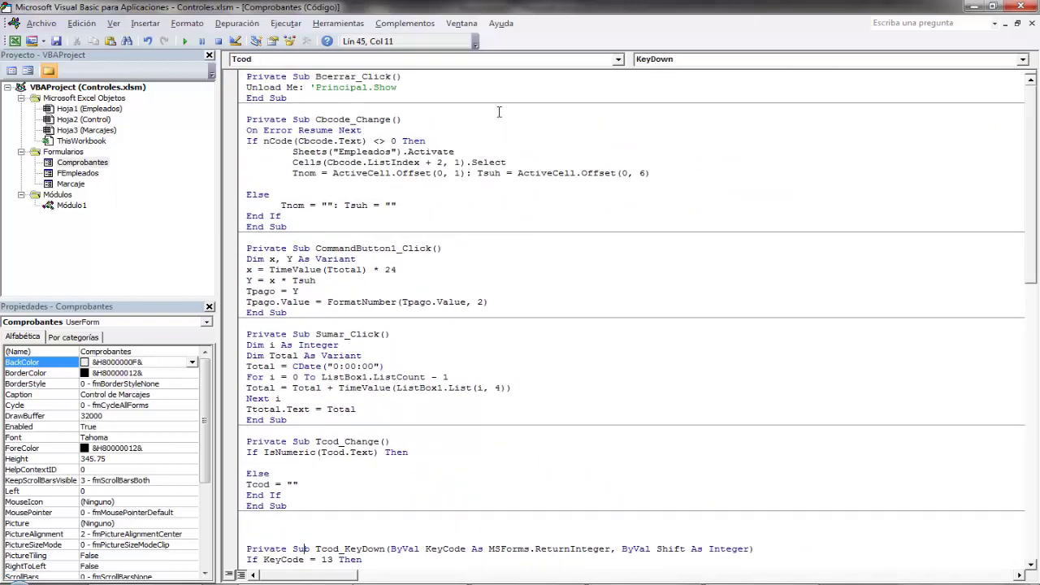
key(Down)
key(Down)
key(Down)
key(Down)
key(Down)
key(Down)
key(Down)
key(Down)
key(Down)
key(Down)
key(Down)
key(Down)
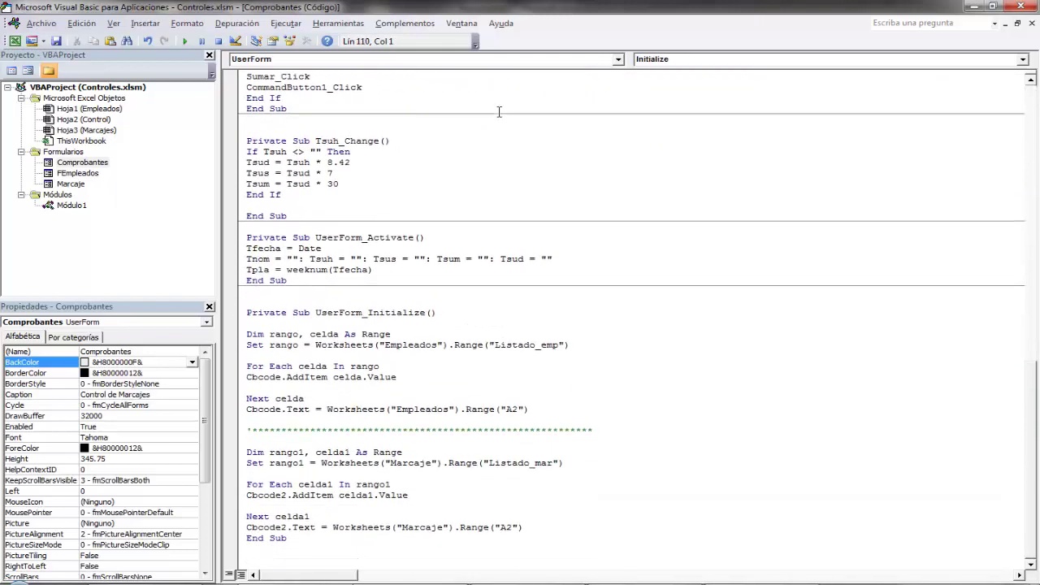
click(459, 391)
Type the note line 'Bueno ya con el codigo insertado y los cambios hechos procederemos a probarlo'.
click(525, 580)
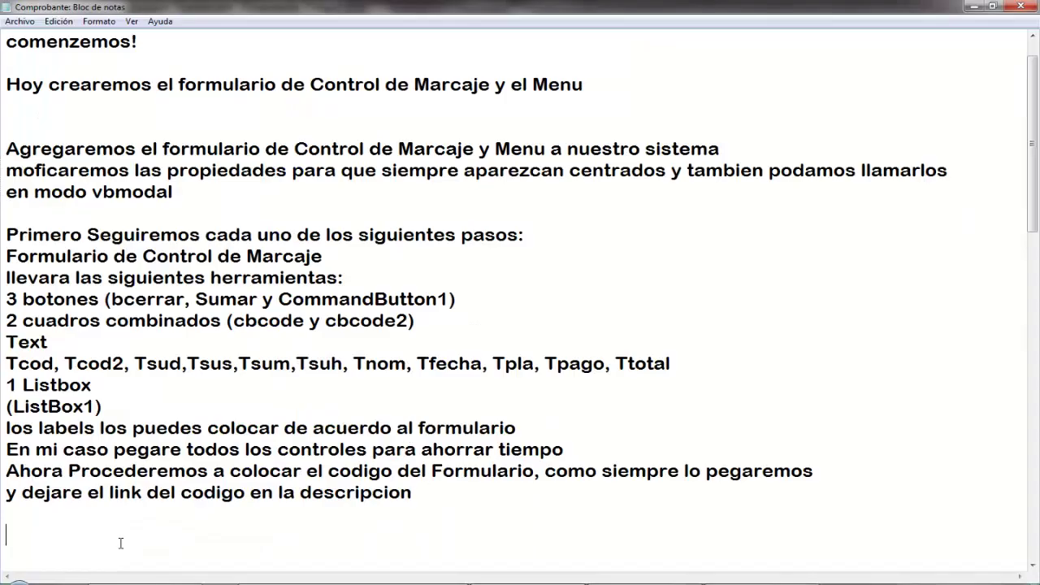
text(Bue)
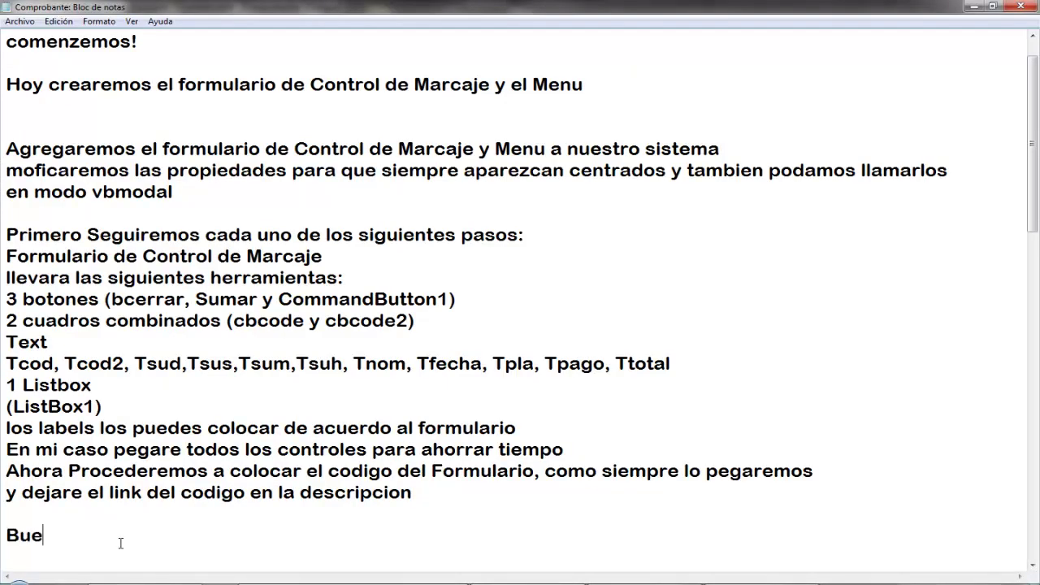
text(no ya cone)
text( el)
text(el cod)
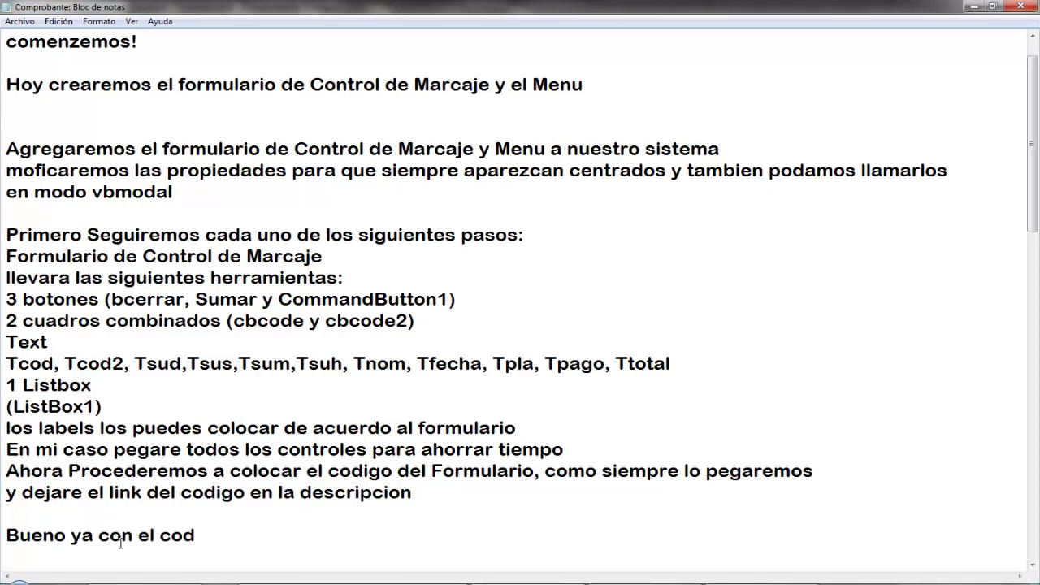
text(igo inserta)
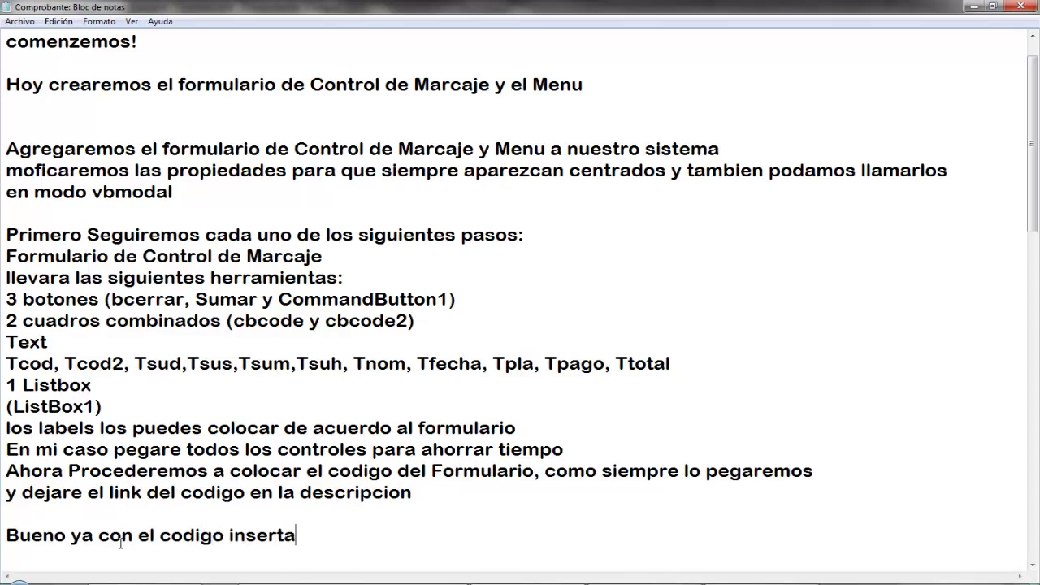
text(do y los cambio)
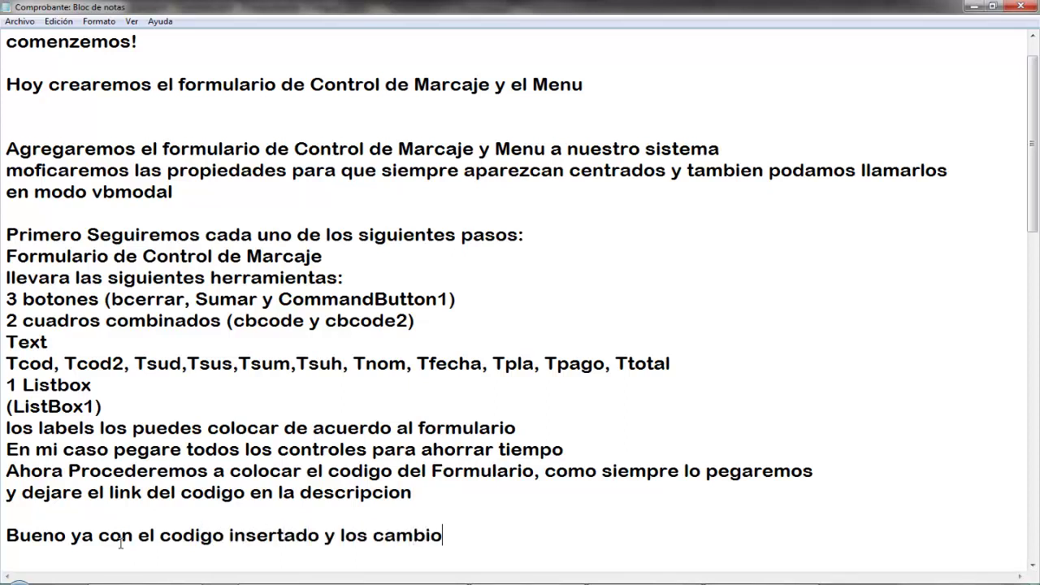
text(s echos)
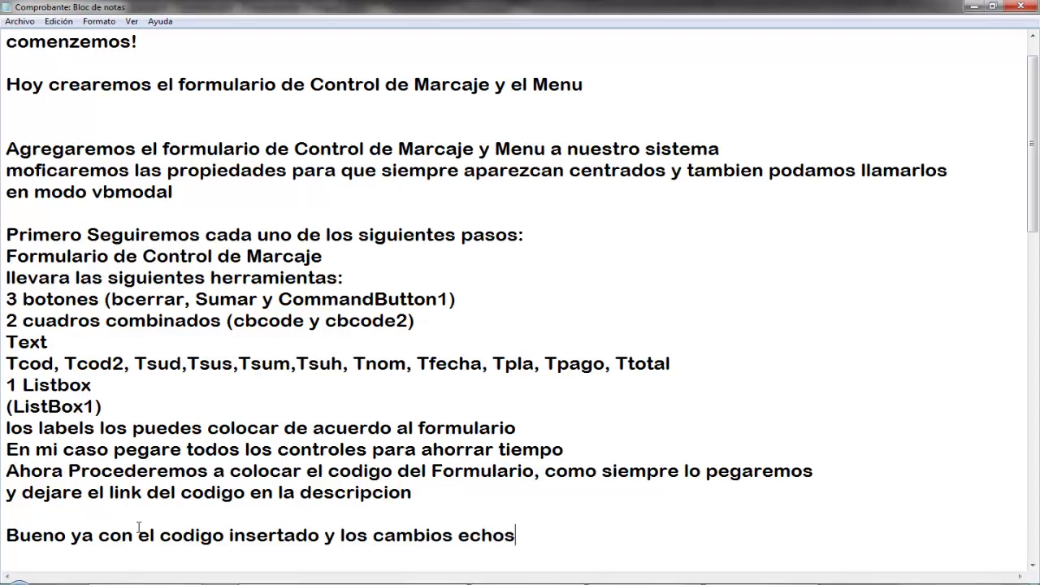
key(BackSpace)
key(BackSpace)
key(BackSpace)
key(BackSpace)
key(BackSpace)
text(hechos)
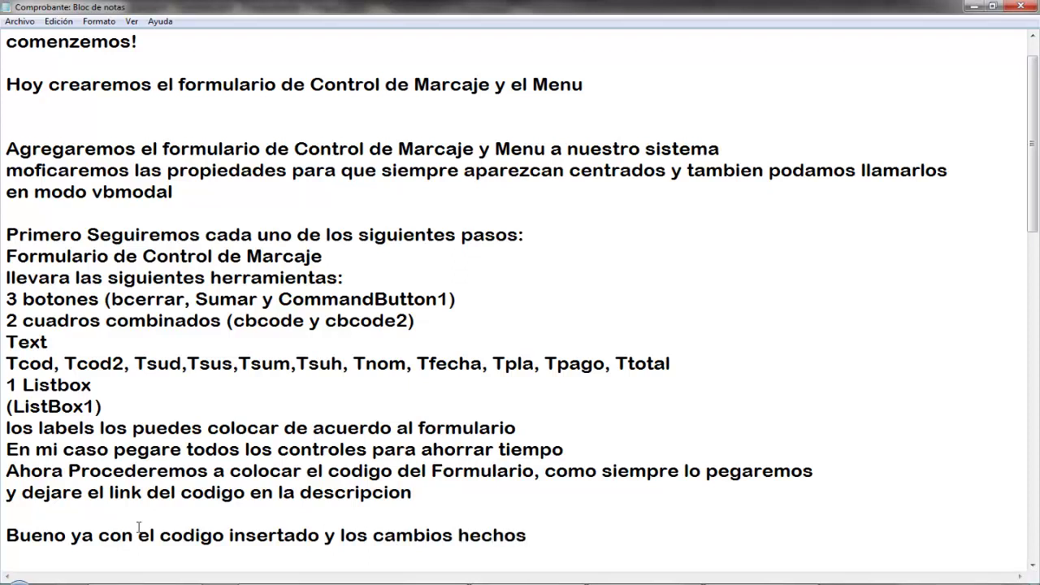
text( proce)
text(deremos a probarl)
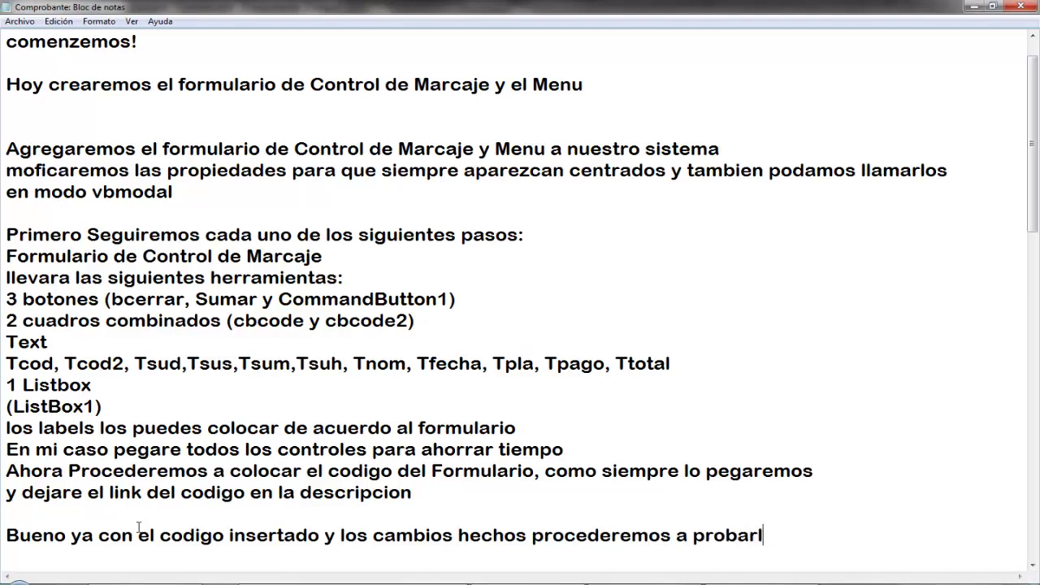
text(o)
key(Return)
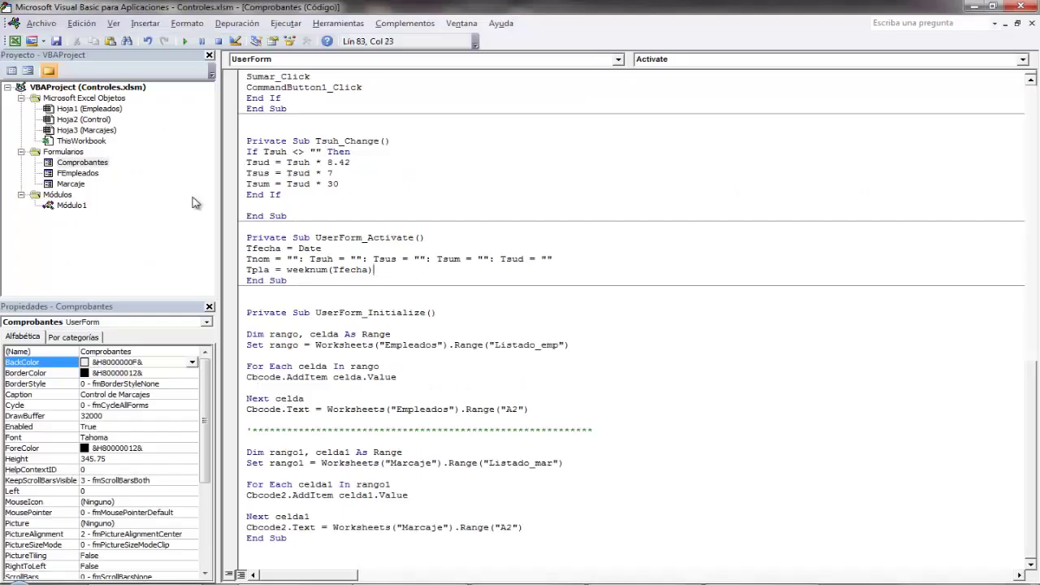
Open the Comprobantes form design, run it, and debug the type-mismatch error at Tsud = Tsuh * 8.42.
click(81, 163)
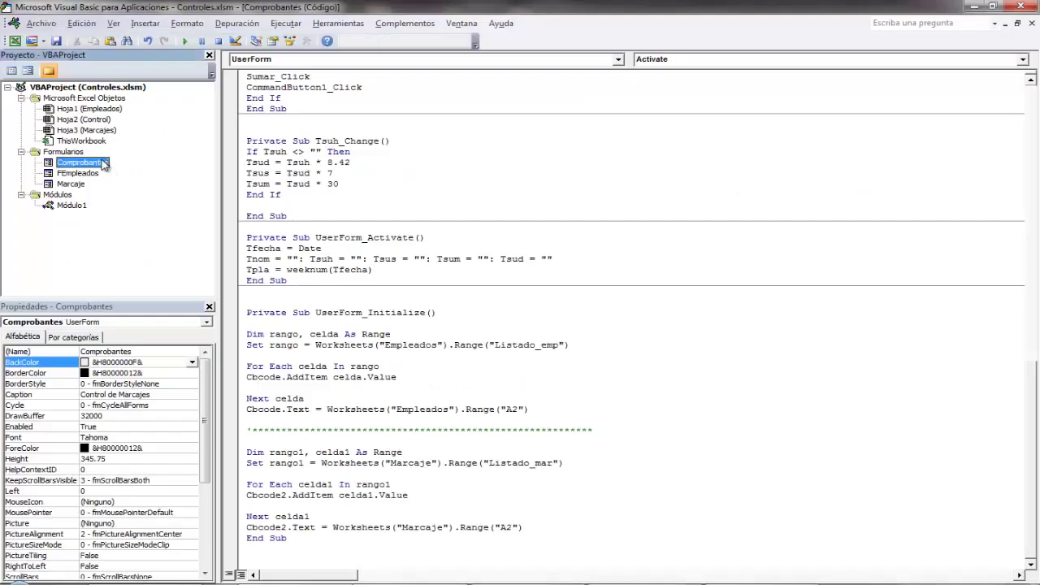
right_click(102, 165)
click(146, 184)
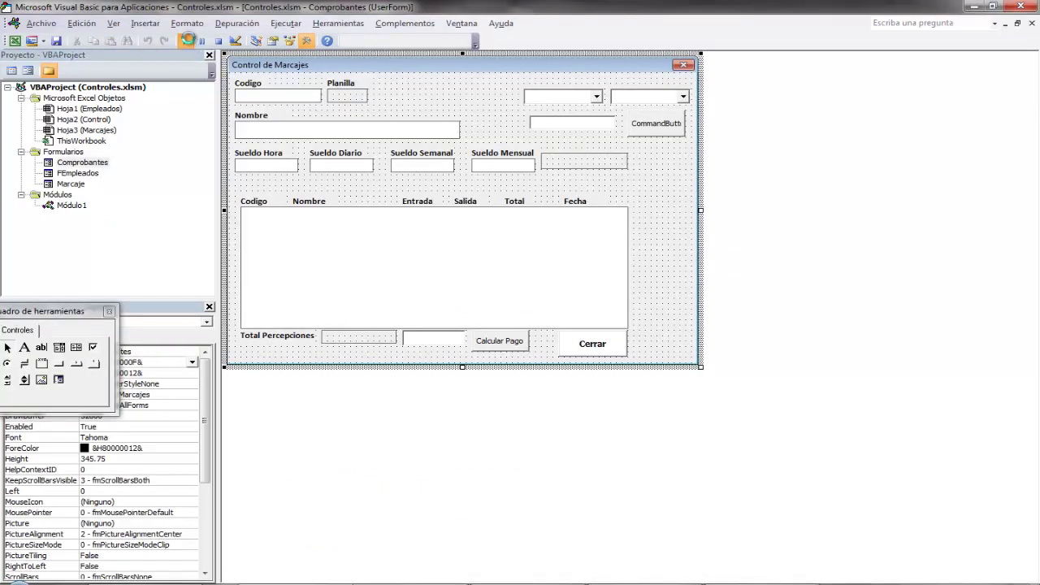
click(186, 40)
click(551, 269)
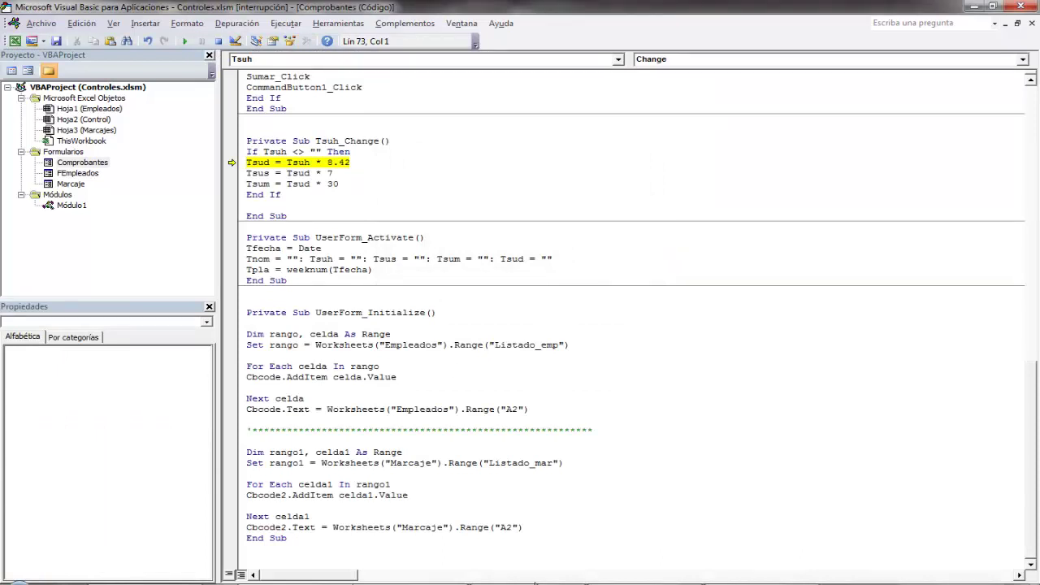
click(535, 582)
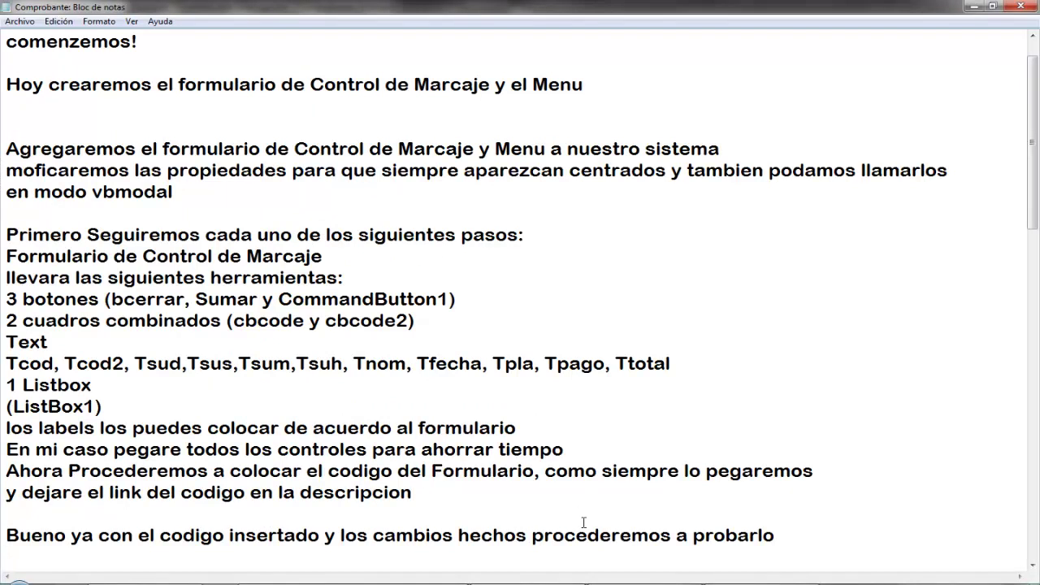
Note that the types don't match, so it's a calculation error hitting a null value.
key(ctrl+End)
text(te)
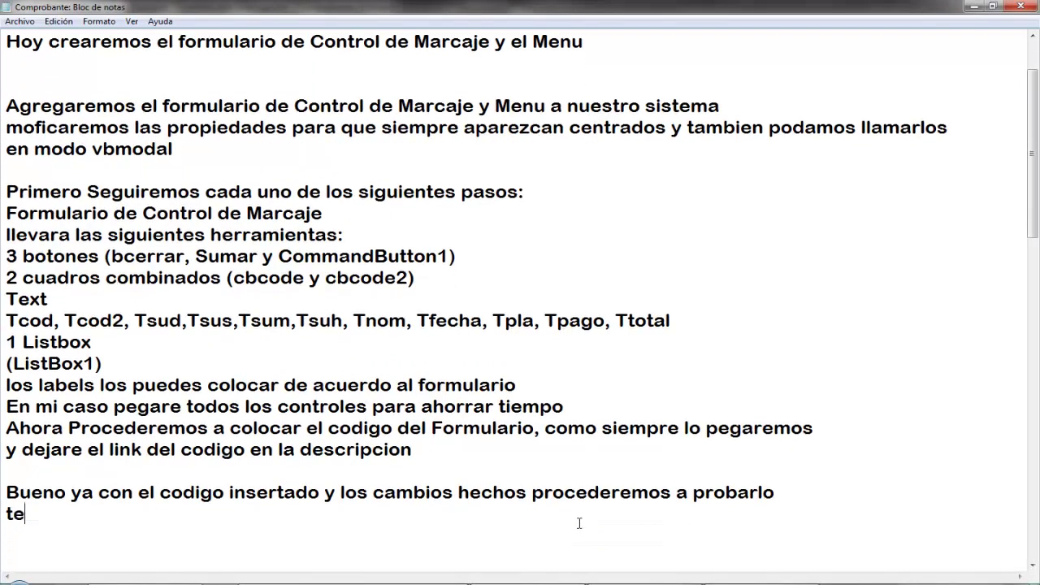
text(nemos un e)
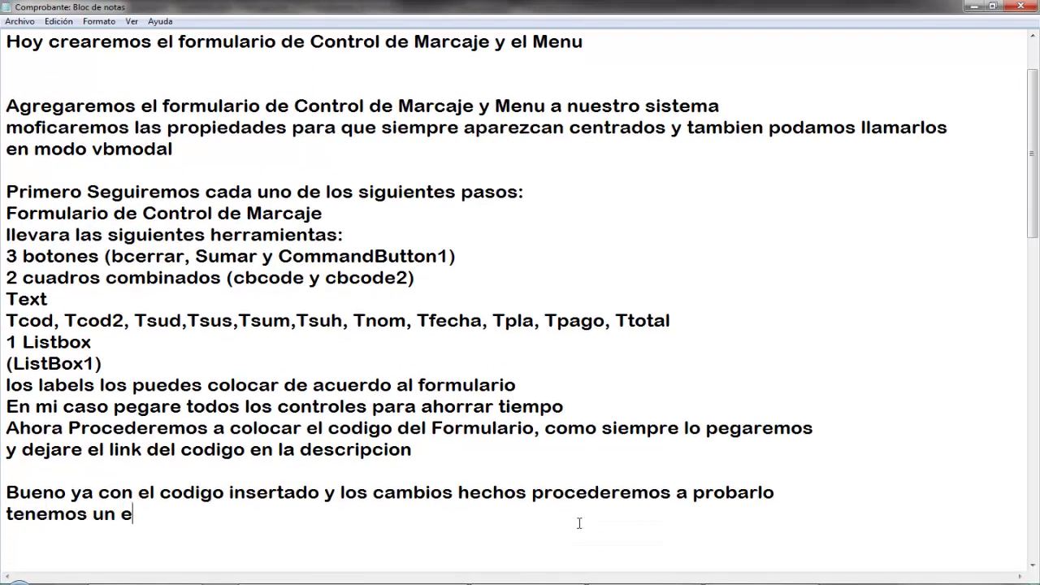
text(rror,)
text( no cin)
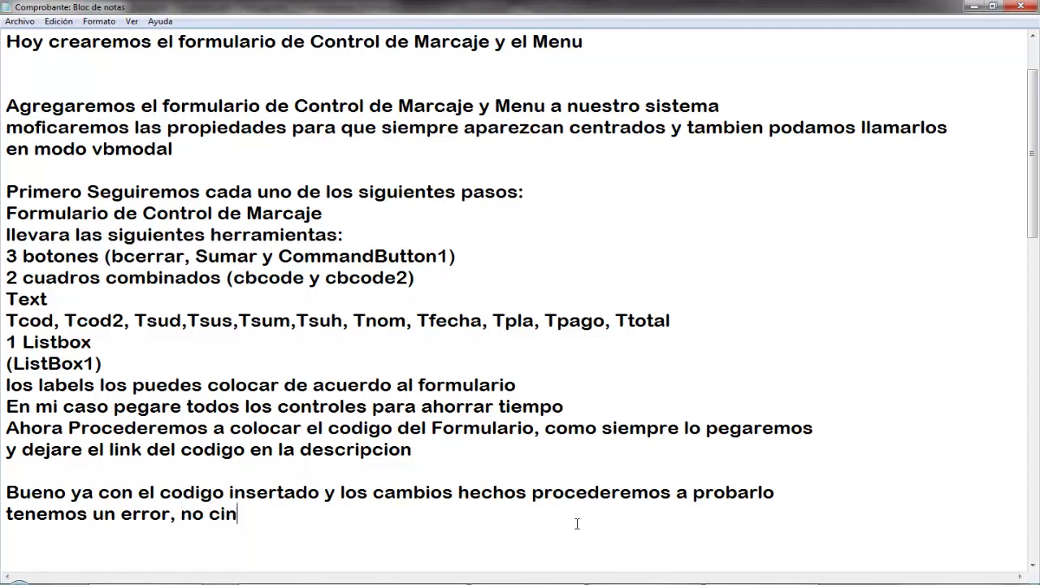
text(ciden)
key(BackSpace)
text(l)
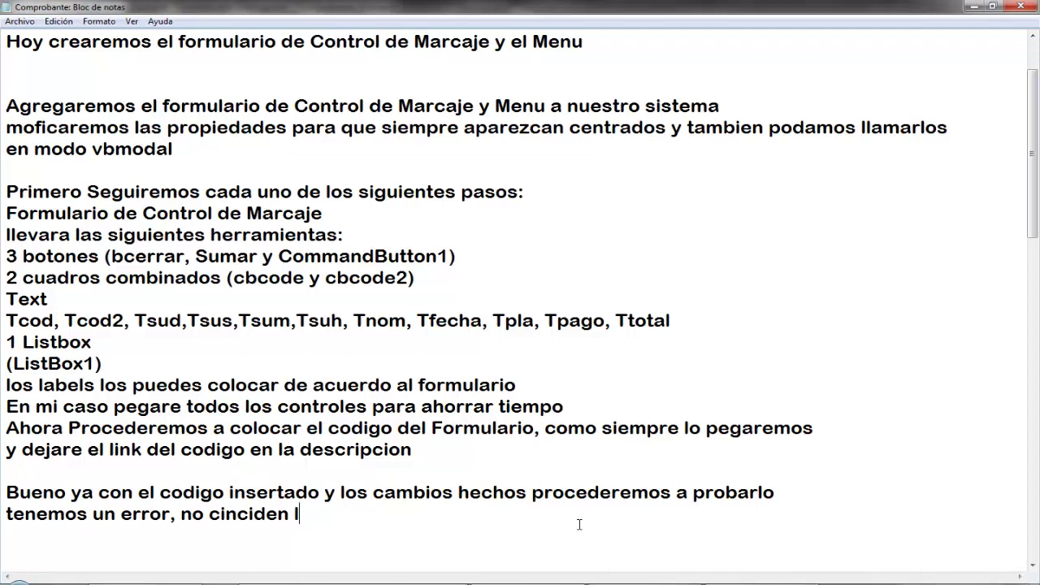
text(os tipos as)
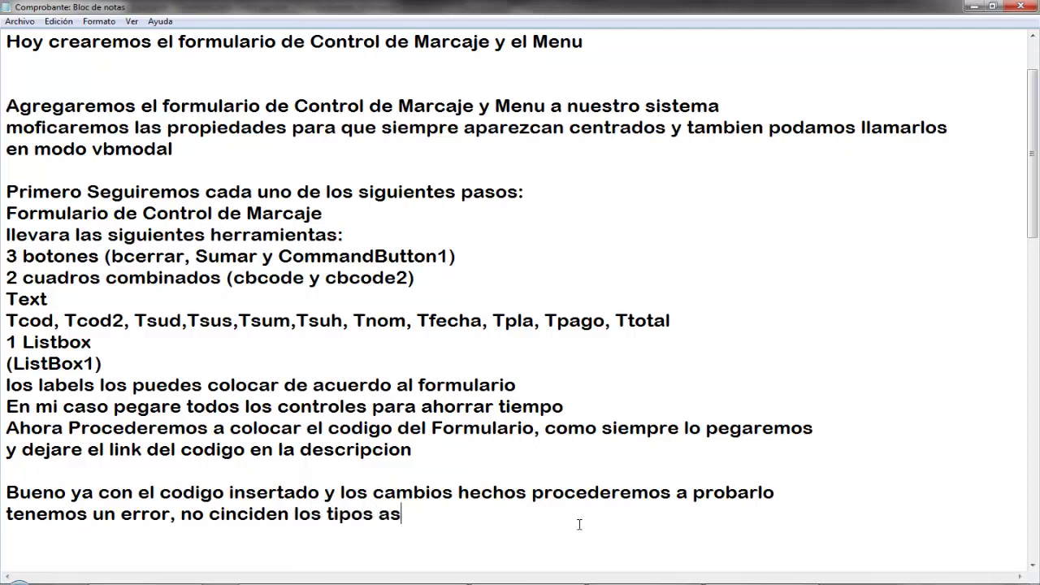
text(i que es un)
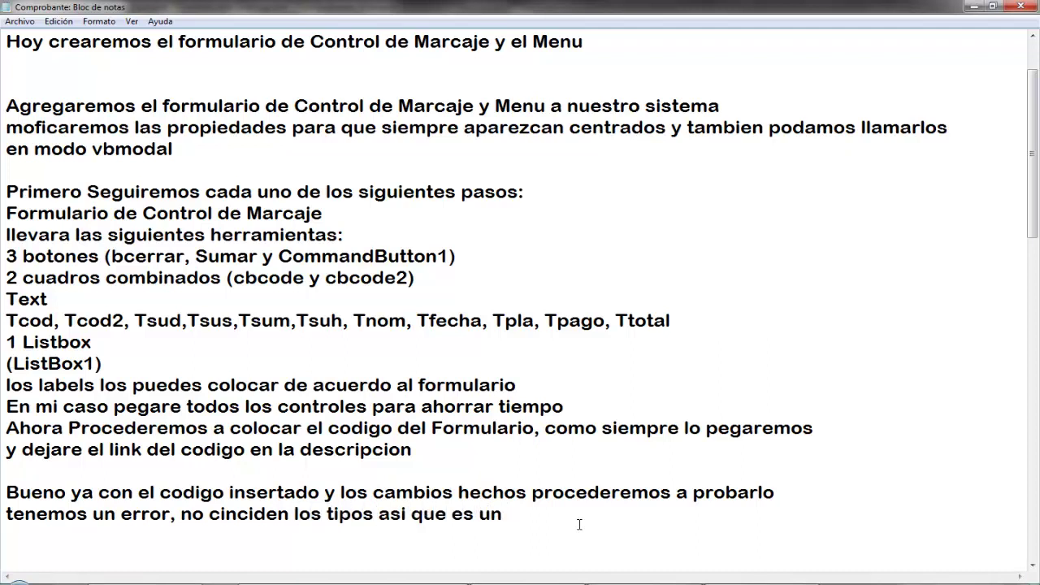
text( error de calculo)
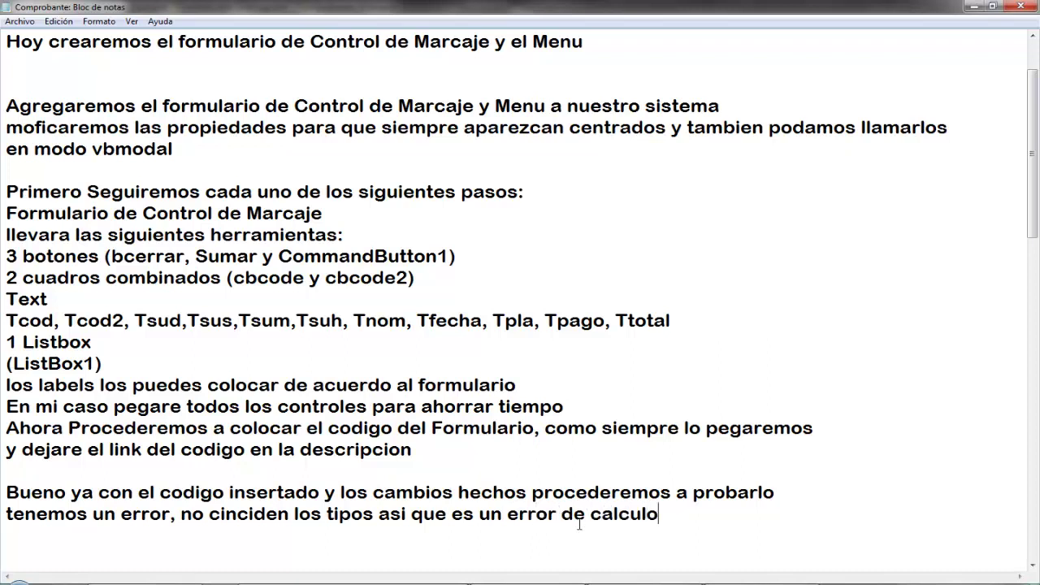
text( y enc)
text(uentra unvlo)
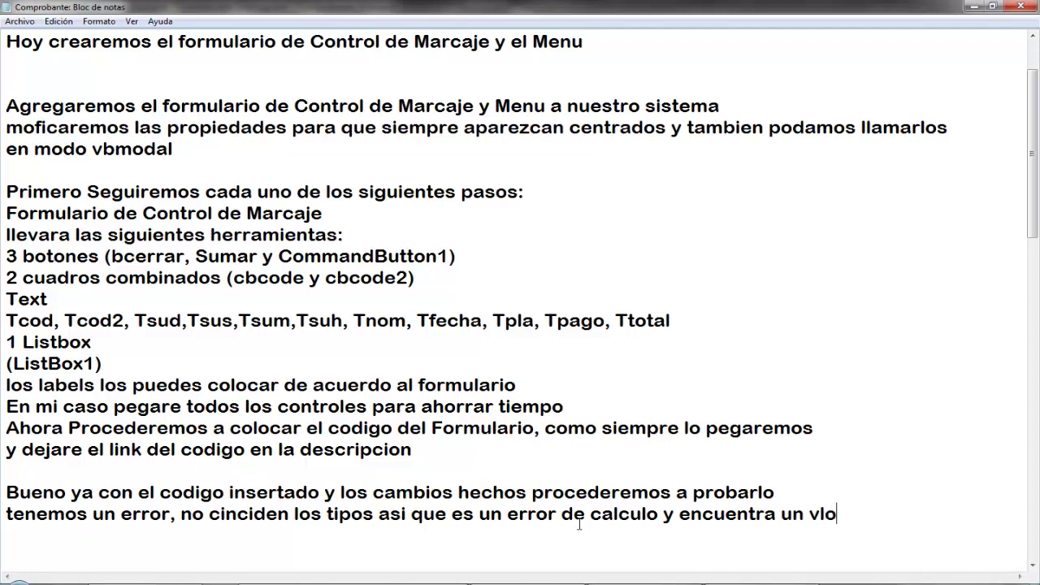
key(BackSpace)
text(a)
key(BackSpace)
key(BackSpace)
text(alor )
text(nuelo)
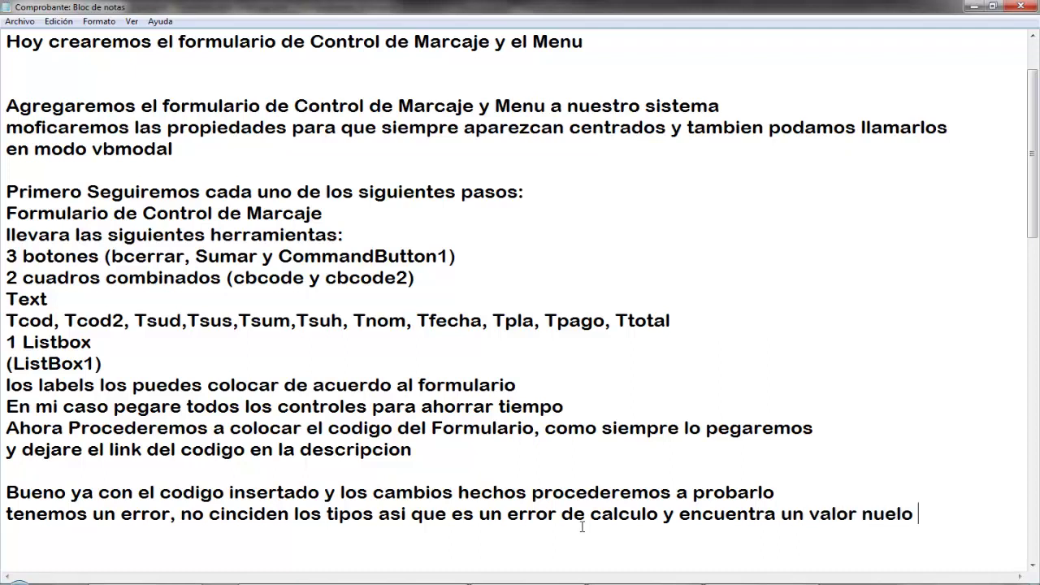
key(Return)
Correct 'nuelo' to 'nulo' and add that it may be an empty field to review.
click(902, 517)
key(BackSpace)
key(Down)
text(o un c)
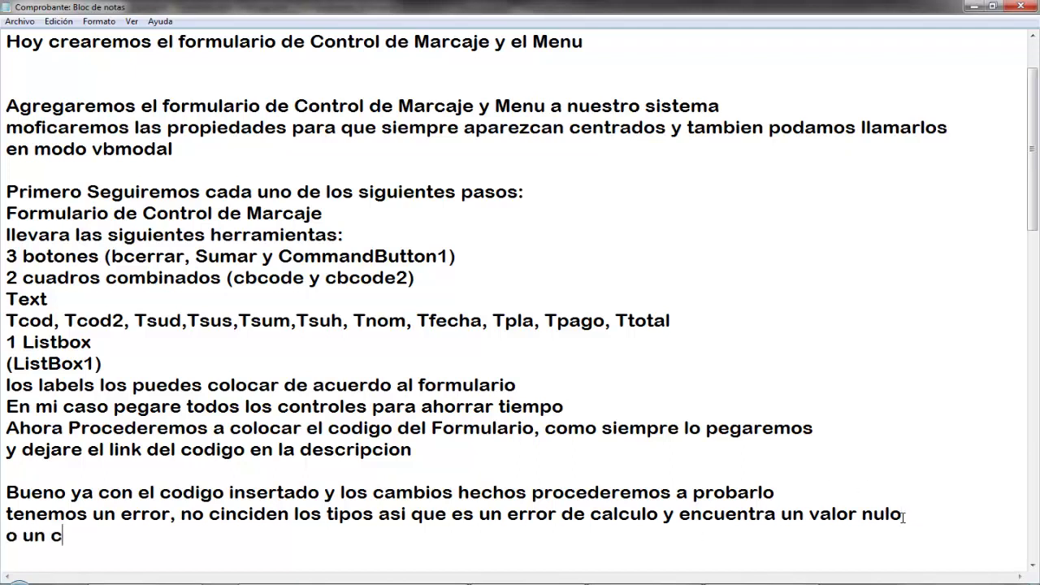
text(ampo vacio )
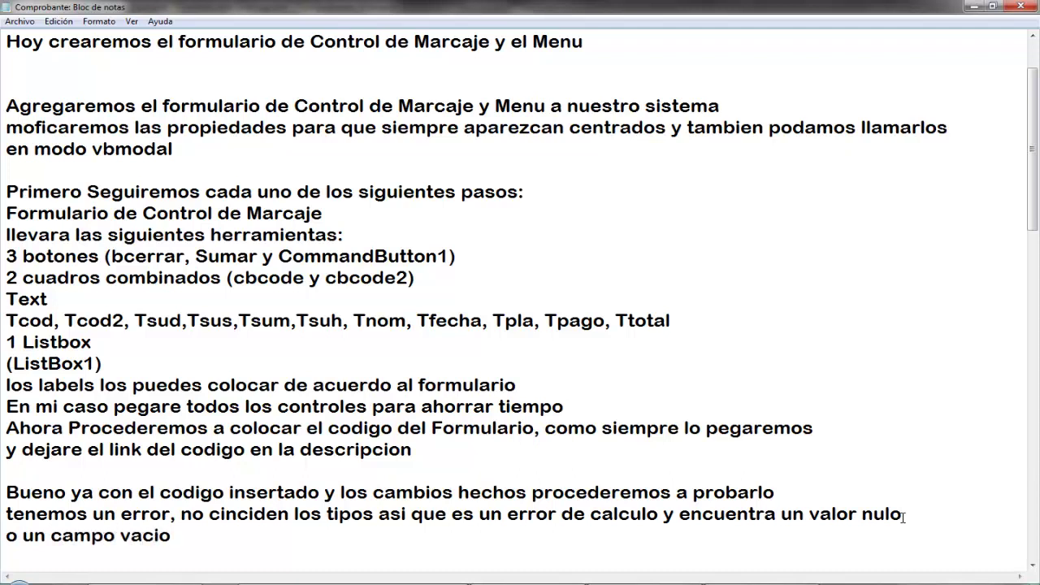
text(revisaremos )
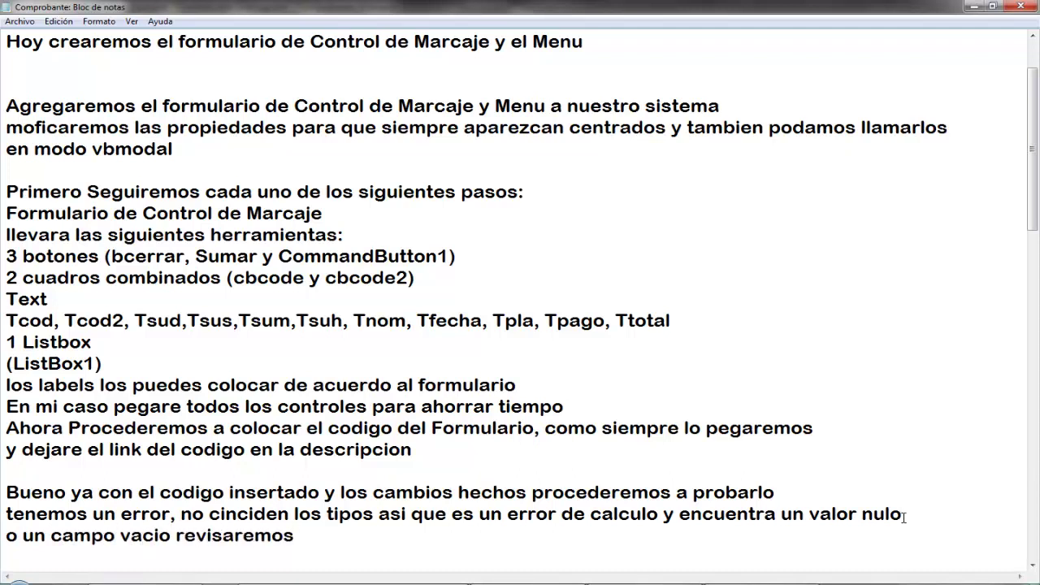
text(para identifi)
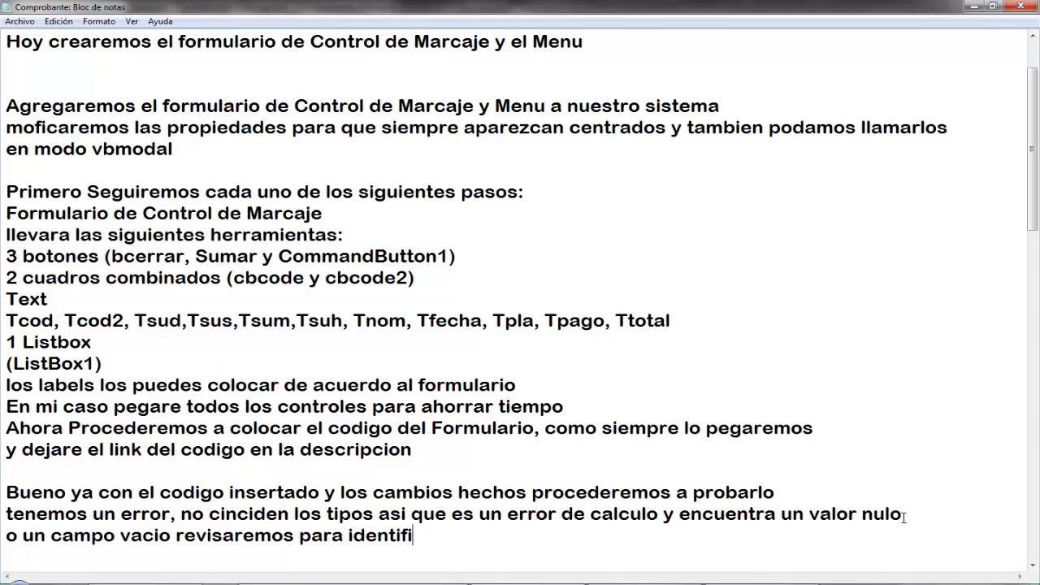
text(carlo)
key(alt+Tab)
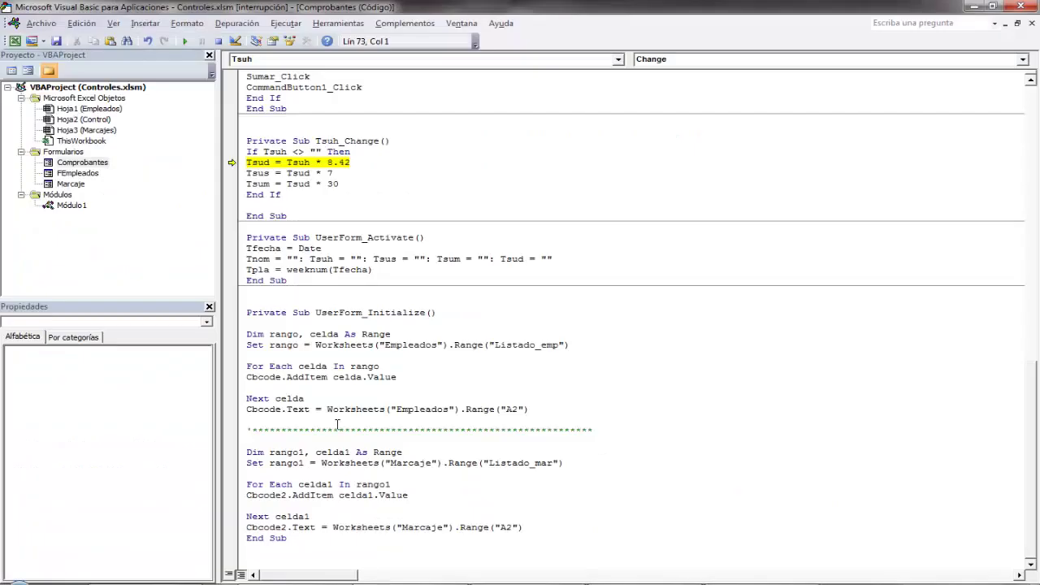
Stop debugging and inspect the Tsuh_Change salary calculations in the form's code.
click(219, 45)
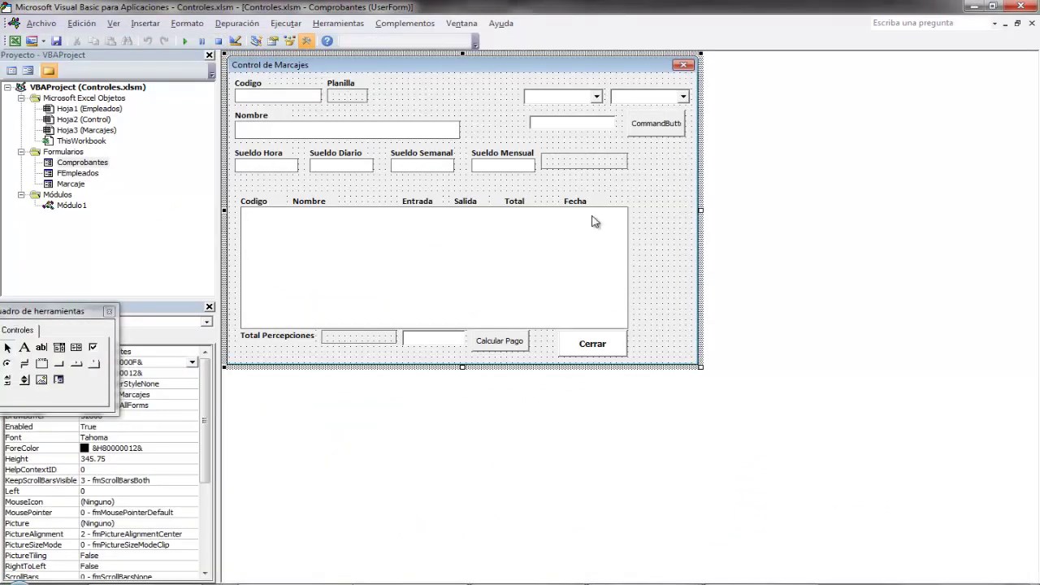
key(F7)
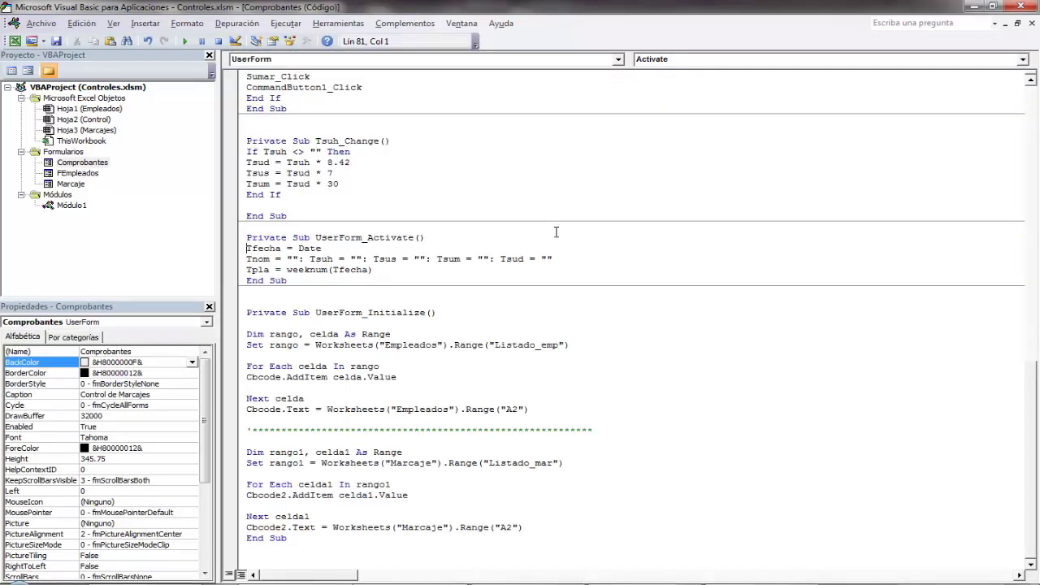
click(494, 188)
key(Down)
key(Down)
key(Down)
key(Down)
key(Down)
key(Down)
key(Up)
key(Up)
key(Up)
key(Up)
key(Up)
key(Up)
key(Up)
key(Up)
key(Up)
key(Up)
key(Up)
key(Up)
key(Up)
key(Down)
key(Down)
key(Down)
key(Down)
key(Down)
key(Down)
key(Down)
key(Down)
Rerun the Comprobantes form to reproduce the type-mismatch error, debug it, then reset.
double_click(106, 163)
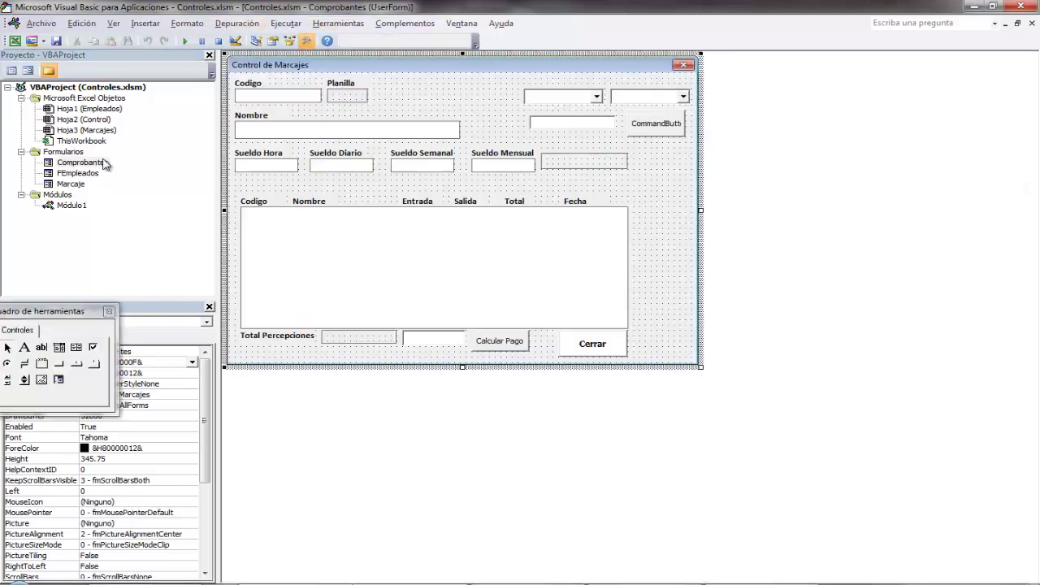
click(186, 41)
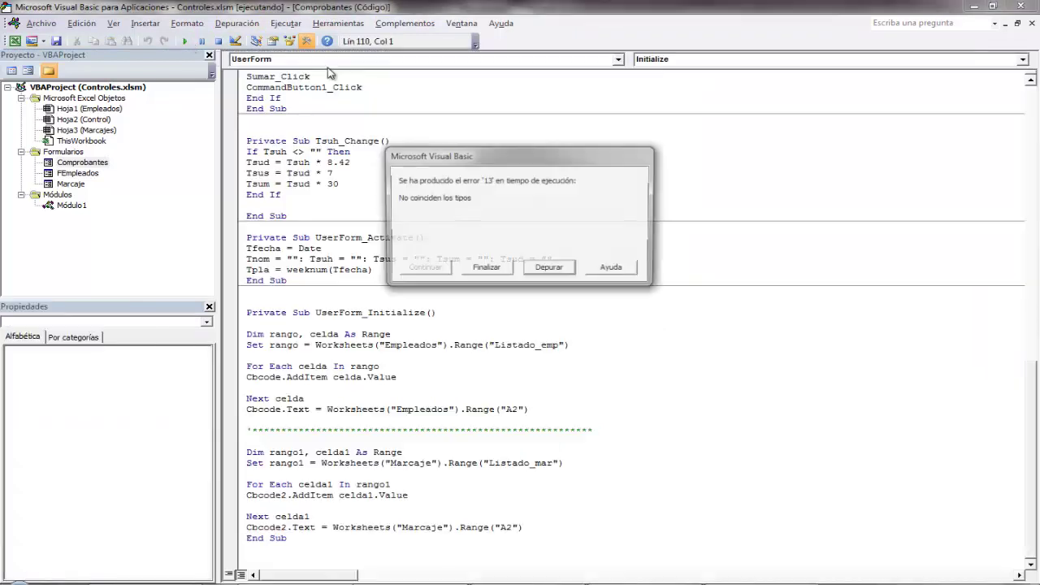
click(548, 271)
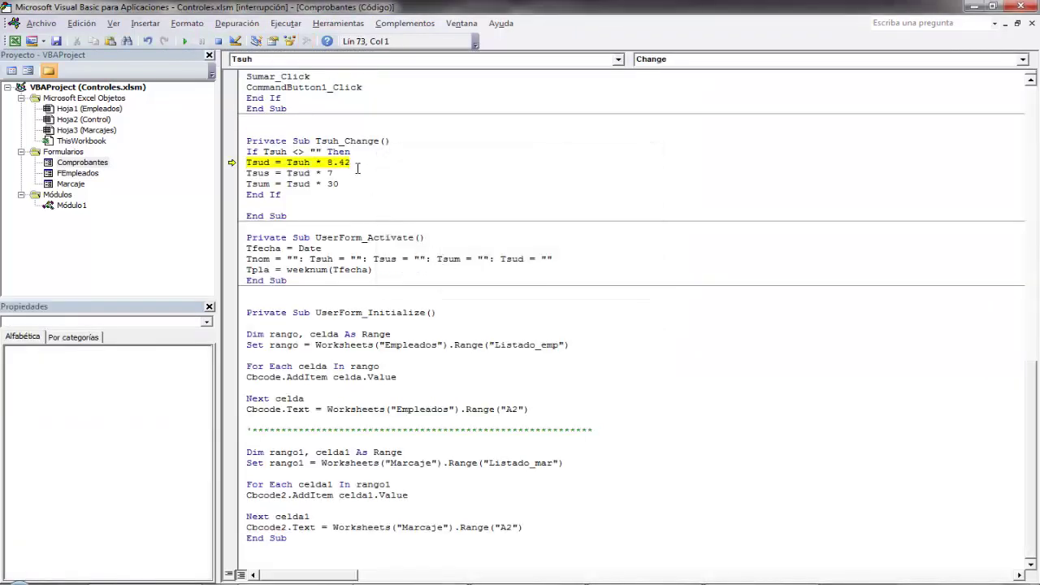
click(225, 44)
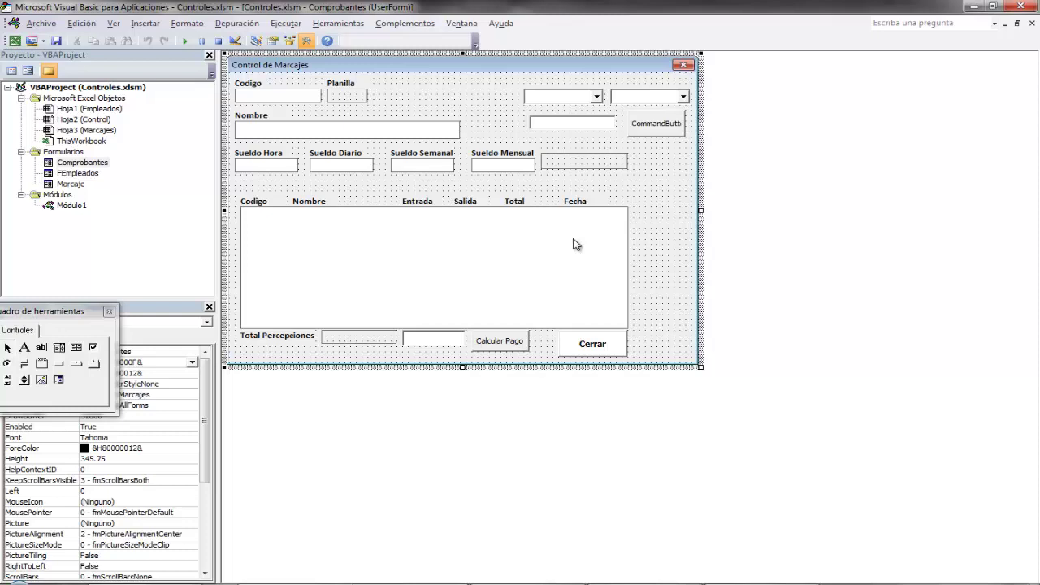
Open the Cbcode combo box code and review the employee-list initialization lines.
click(556, 99)
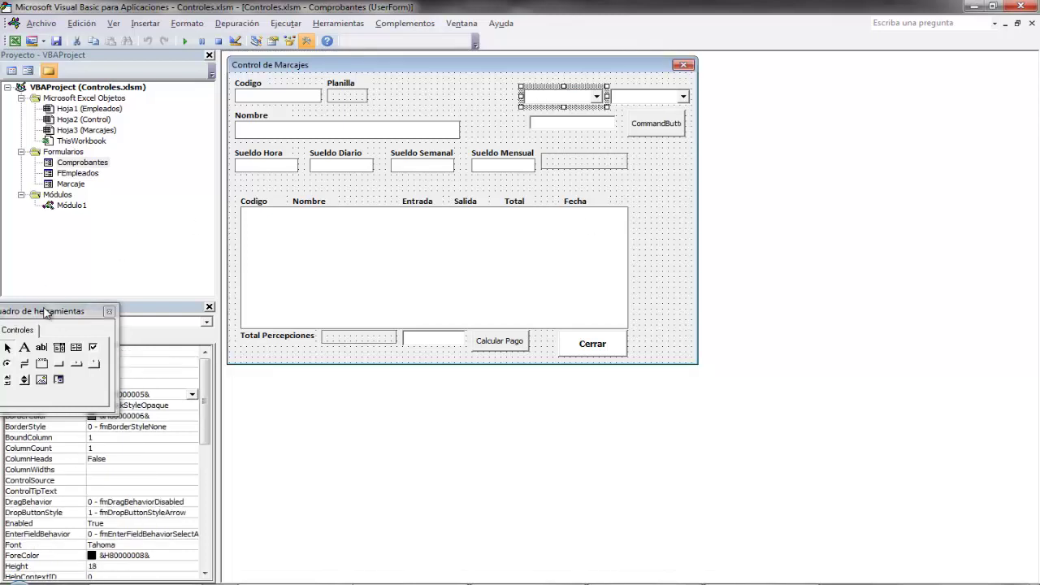
drag(49, 314, 61, 401)
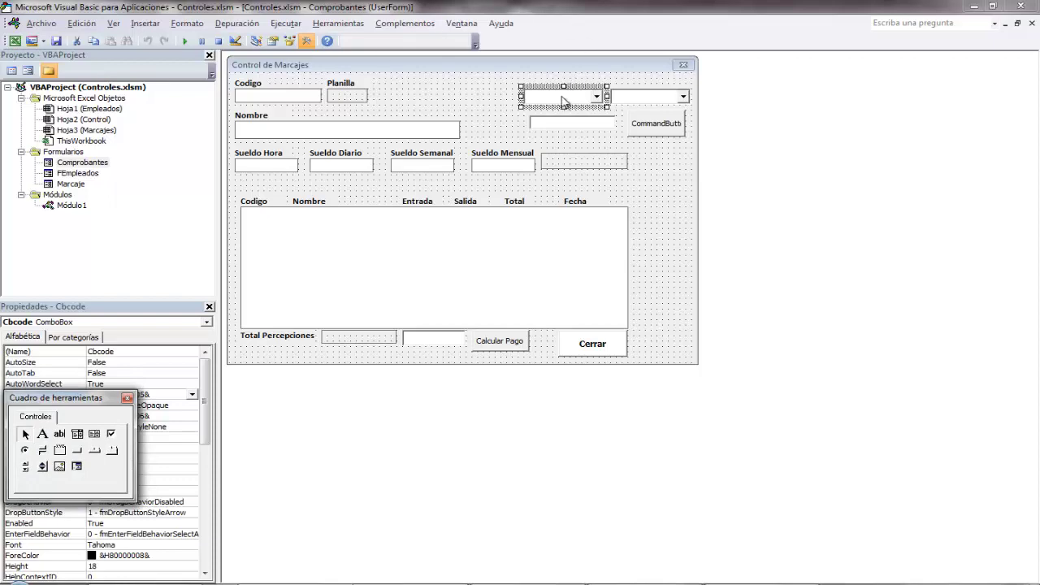
double_click(489, 106)
click(465, 355)
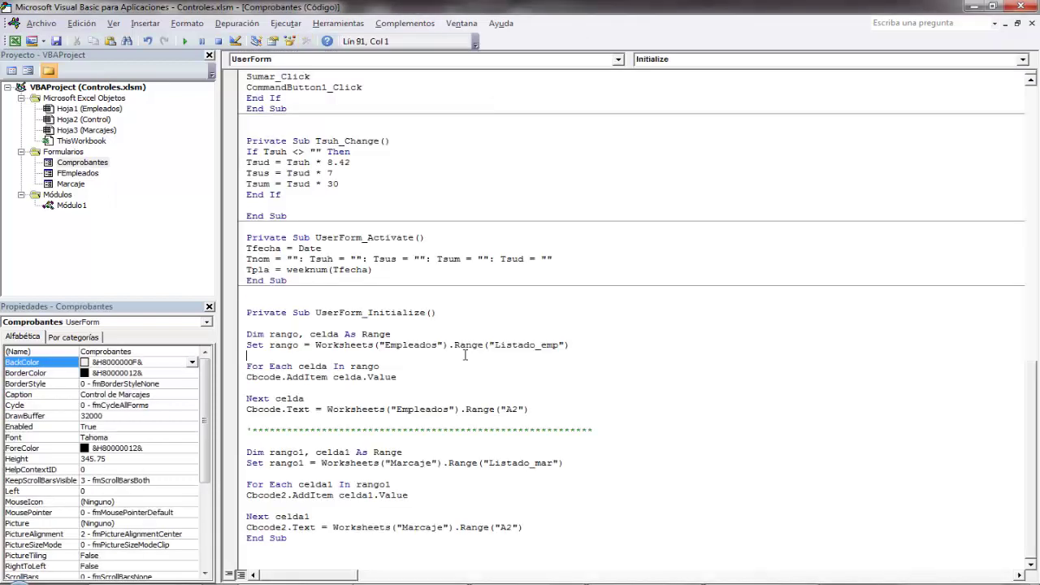
key(Down)
key(Down)
key(Down)
key(Down)
key(Down)
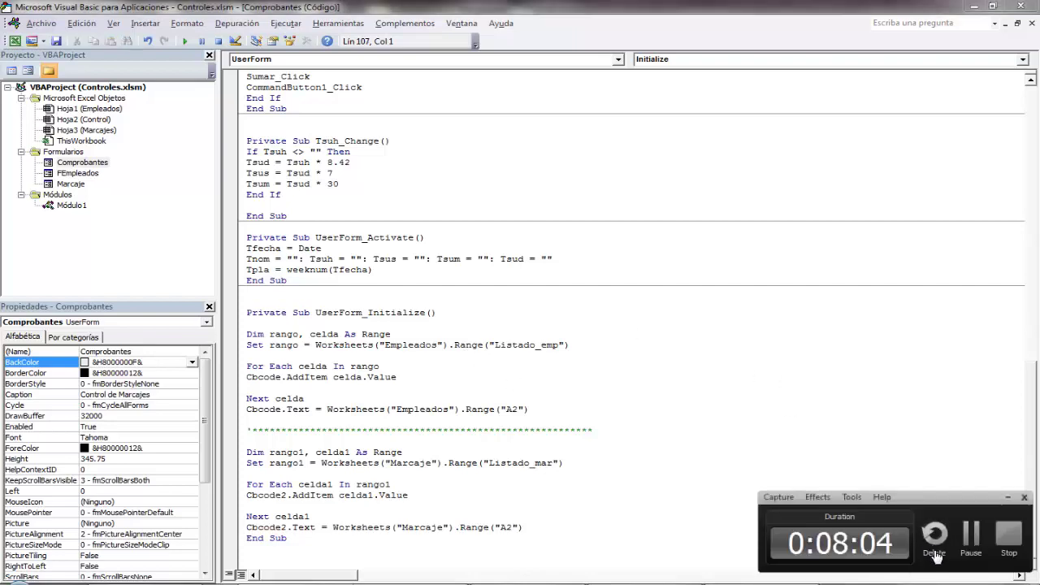
Add the note 'Listo el error ya fue identificado…' explaining a missing range must be recreated.
key(alt+Tab)
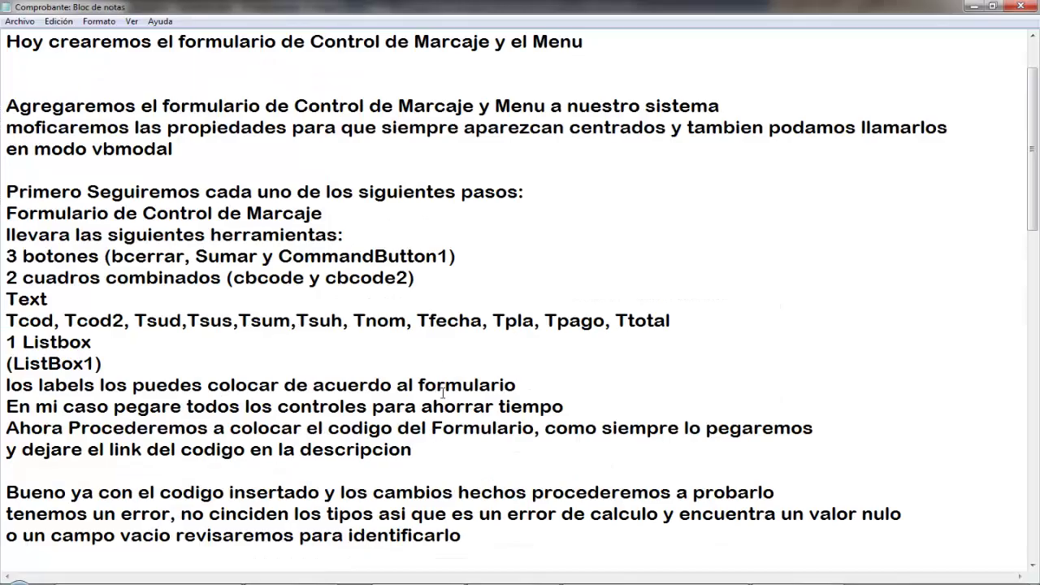
click(54, 301)
scroll(392, 255, down, 1)
click(493, 472)
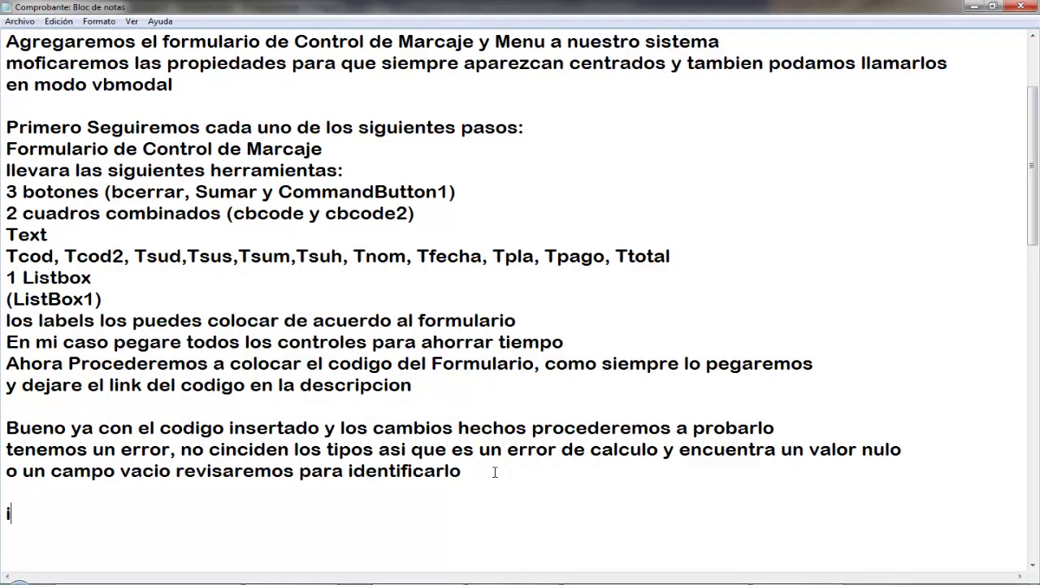
text(Lsitp)
key(BackSpace)
key(BackSpace)
key(BackSpace)
key(BackSpace)
text(isto el error )
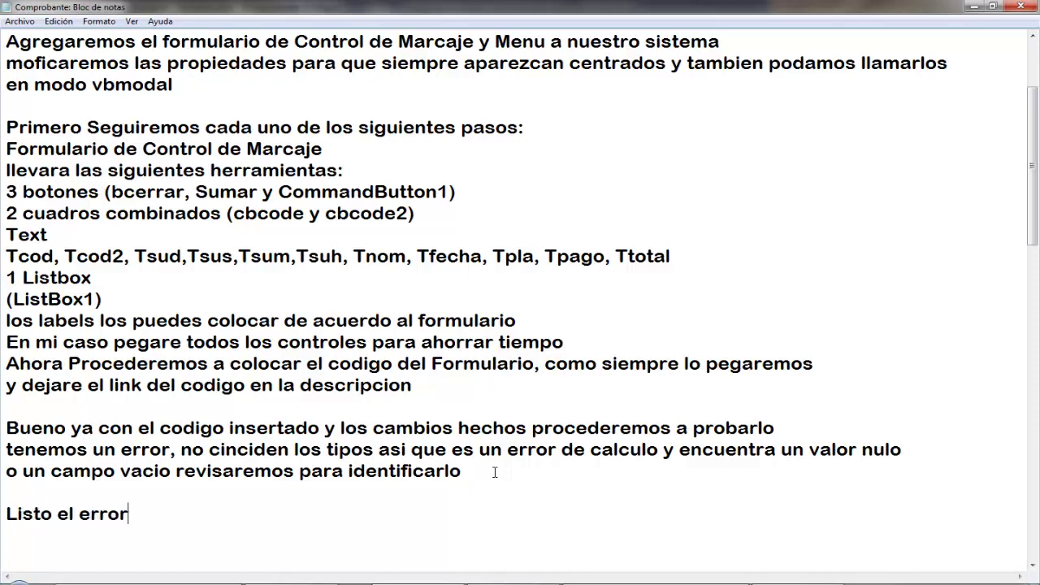
text(ya fue identifi)
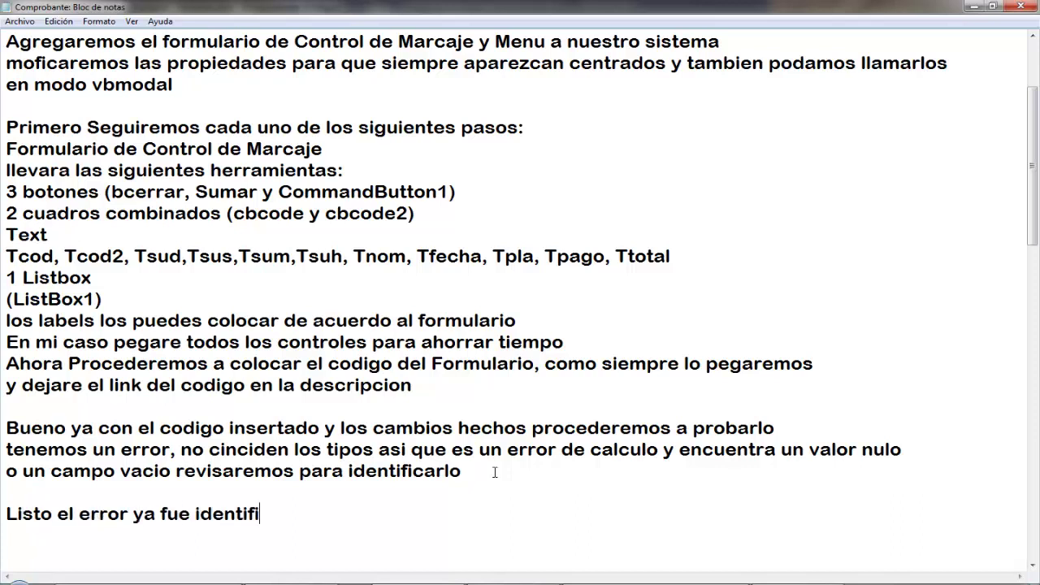
text(cado, era solo)
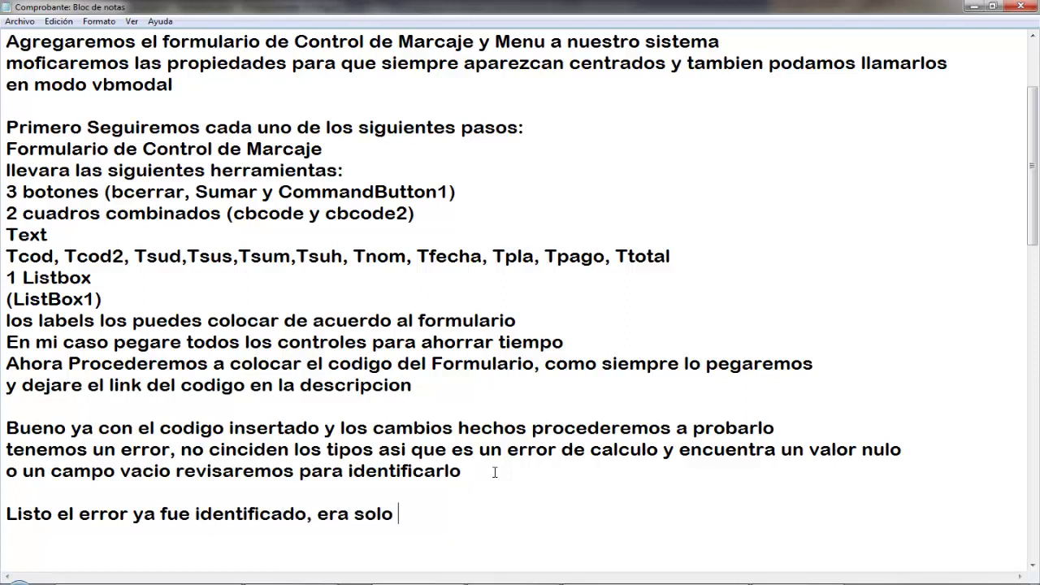
text( un error)
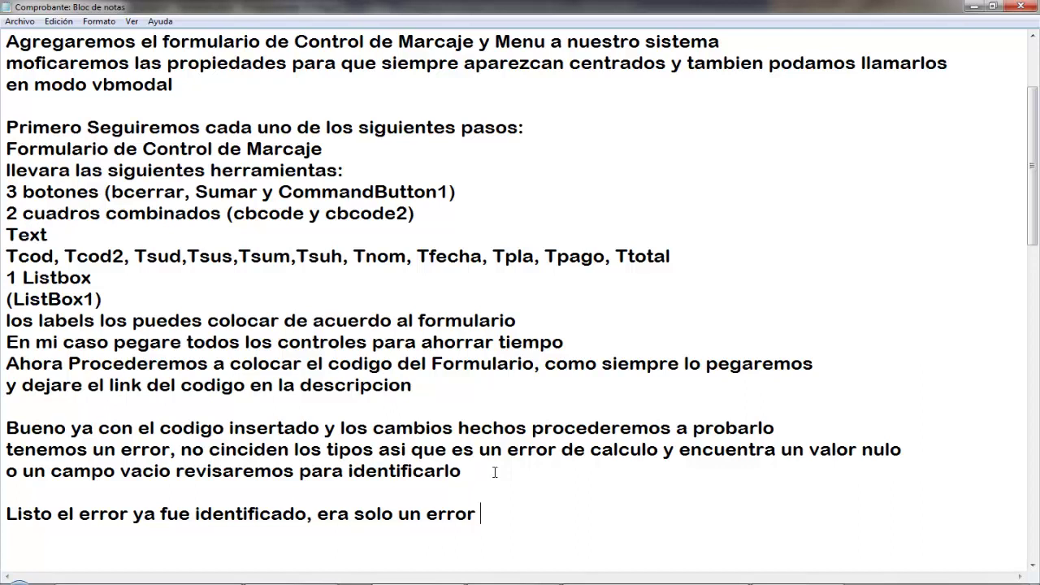
text(comun)
text( practicamente)
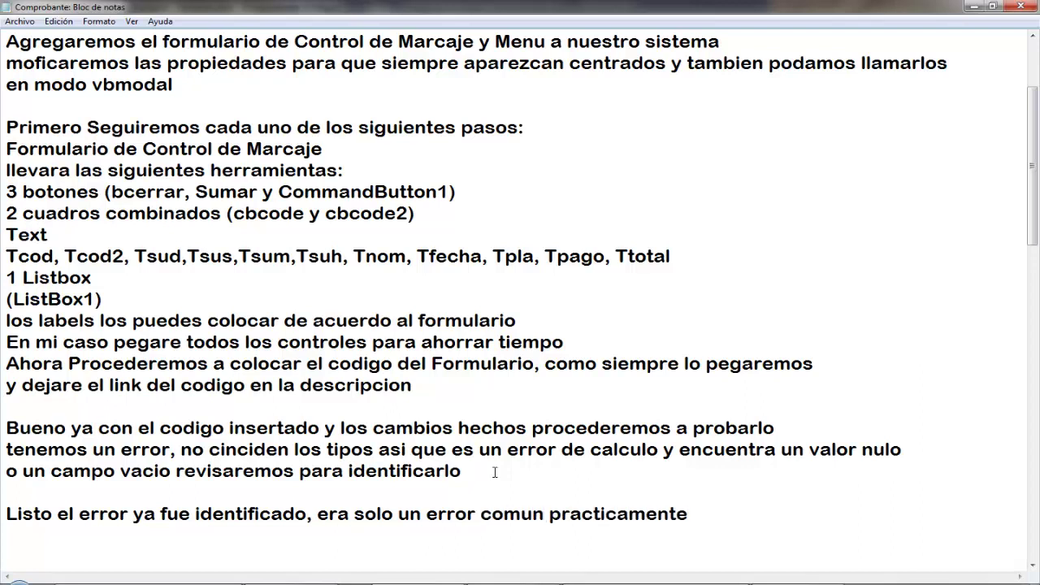
text(, no te)
text(niamos )
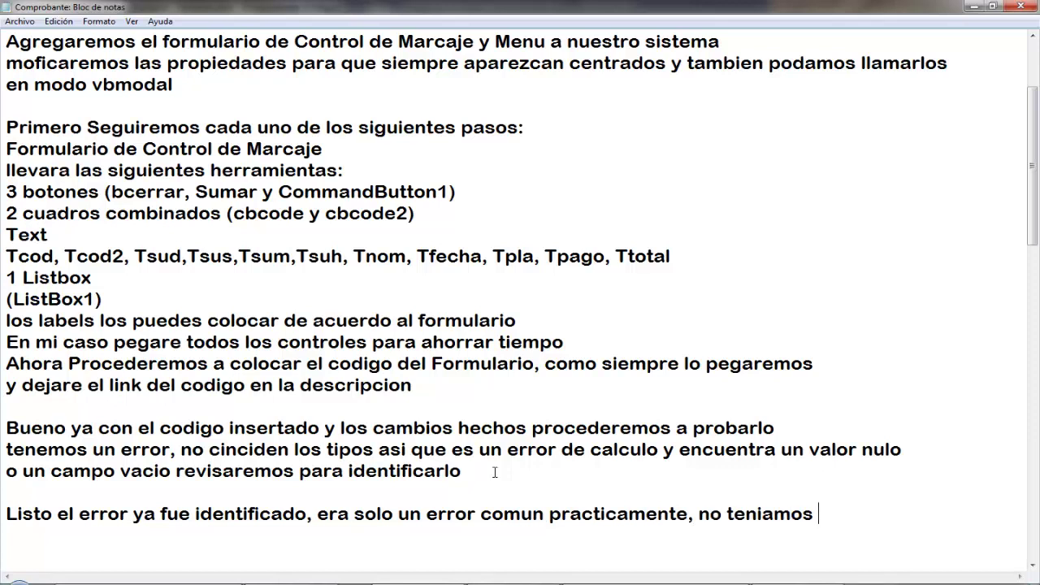
text(un ranf)
key(BackSpace)
text(go )
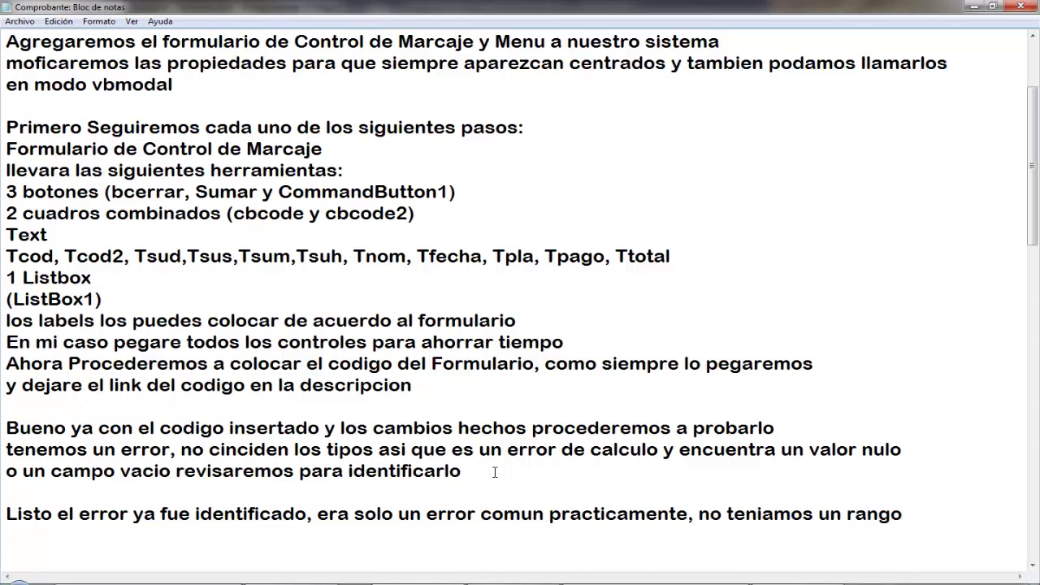
text(que debiamo)
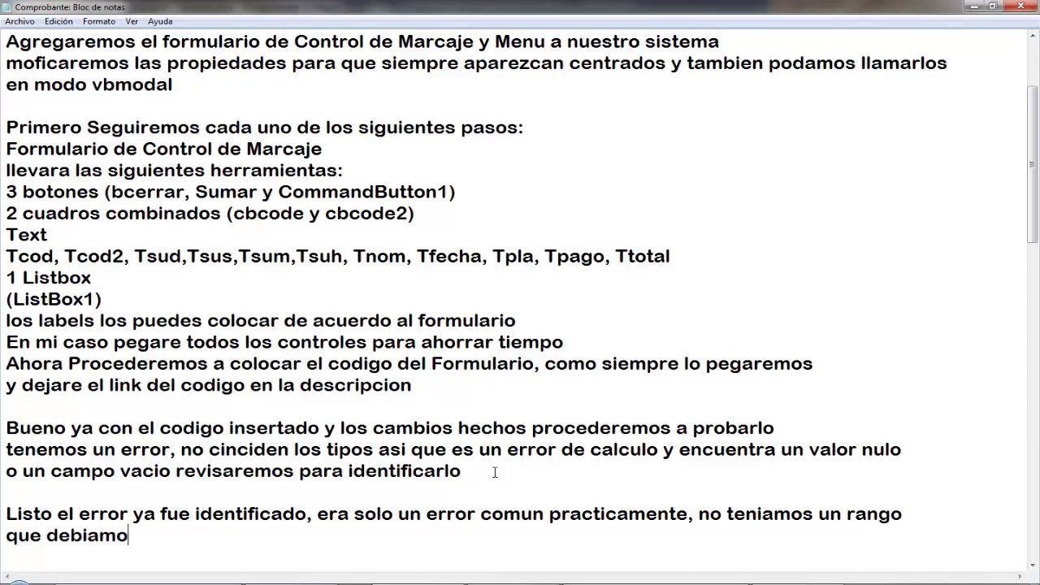
text(a)
key(BackSpace)
text(s crear)
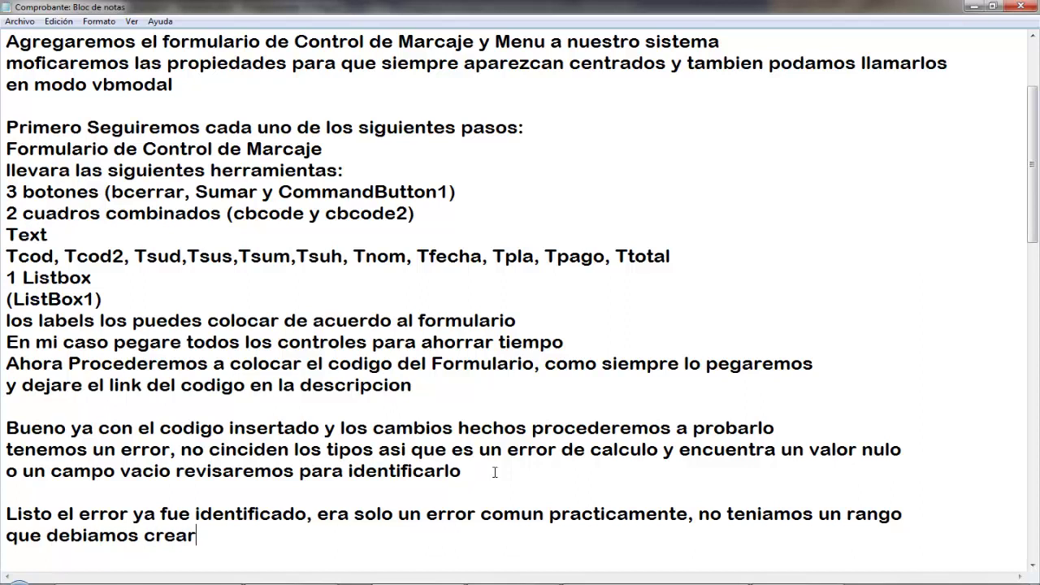
text(, asi que pr)
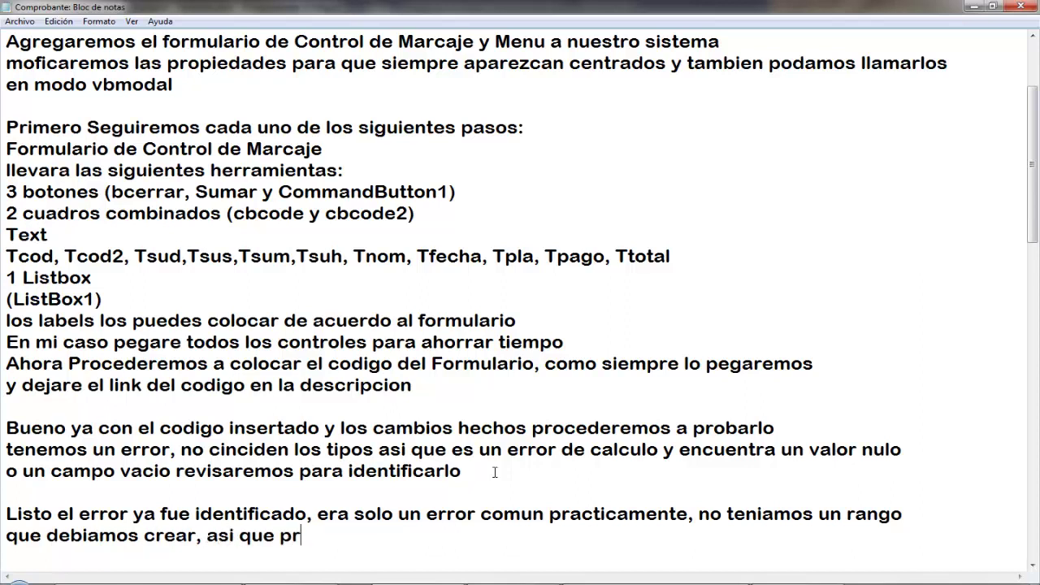
text(ocederemos a crea)
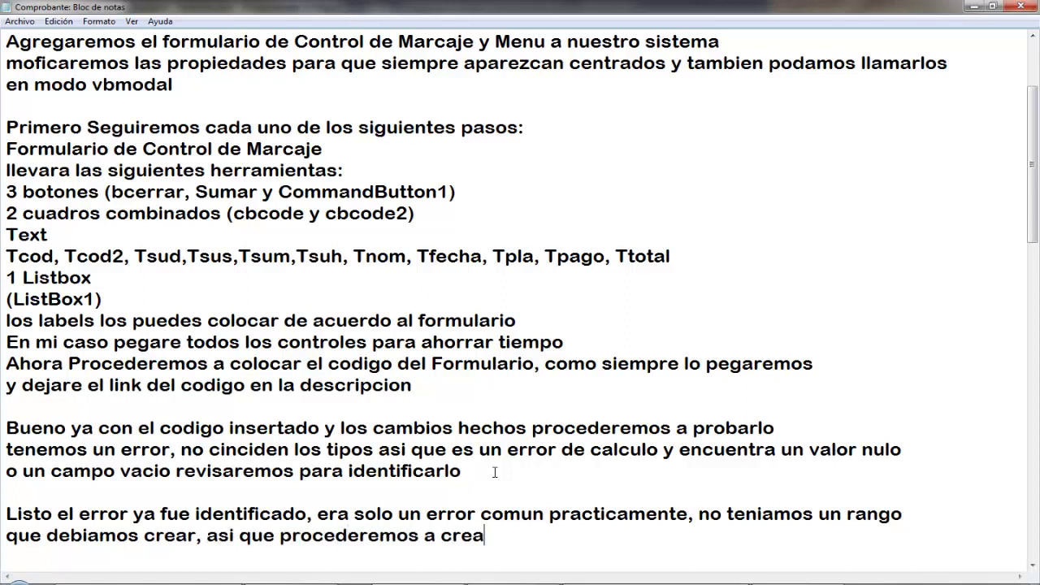
text(rlo, en mi)
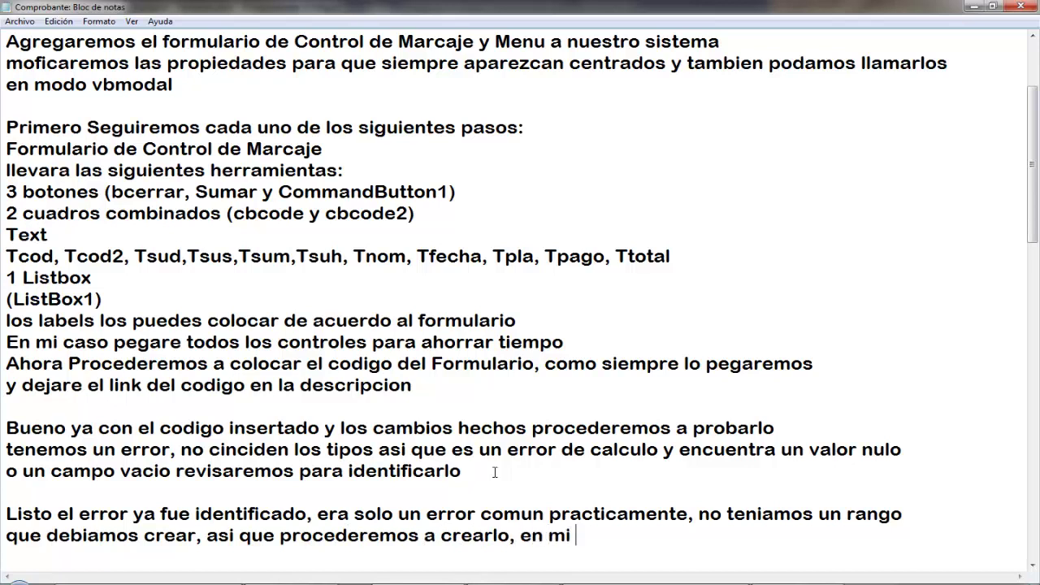
text( caso ya lo cree pe)
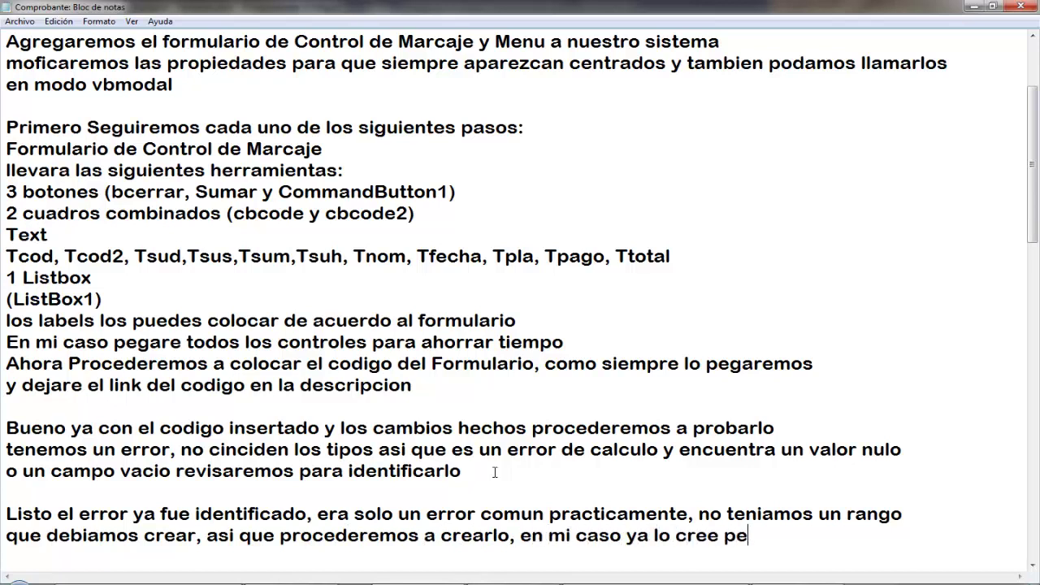
text(ro lo haremos de n)
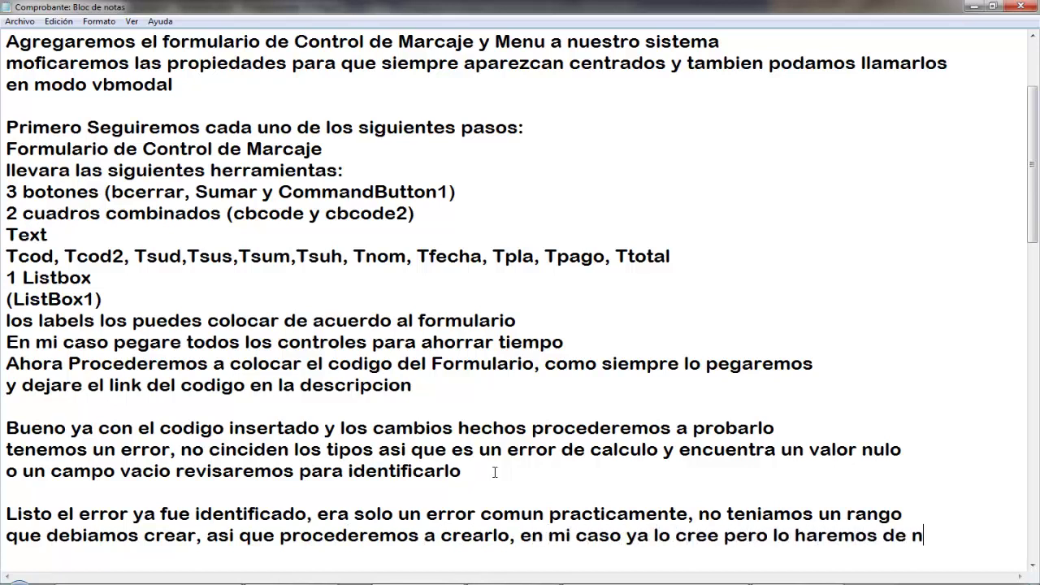
text(uevo)
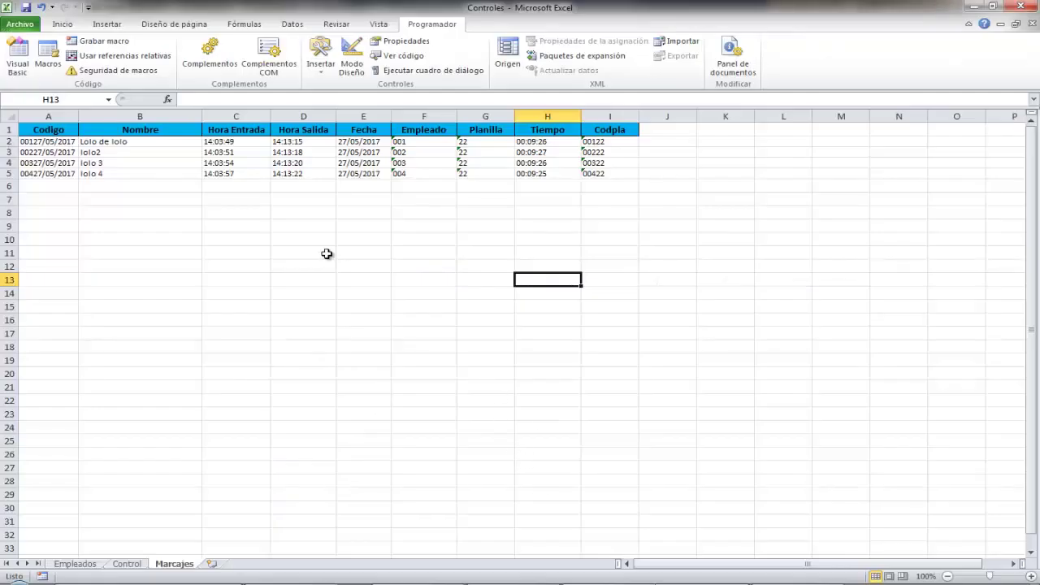
In Excel's Name Manager, select listas_mar and check its reference.
click(328, 253)
click(337, 24)
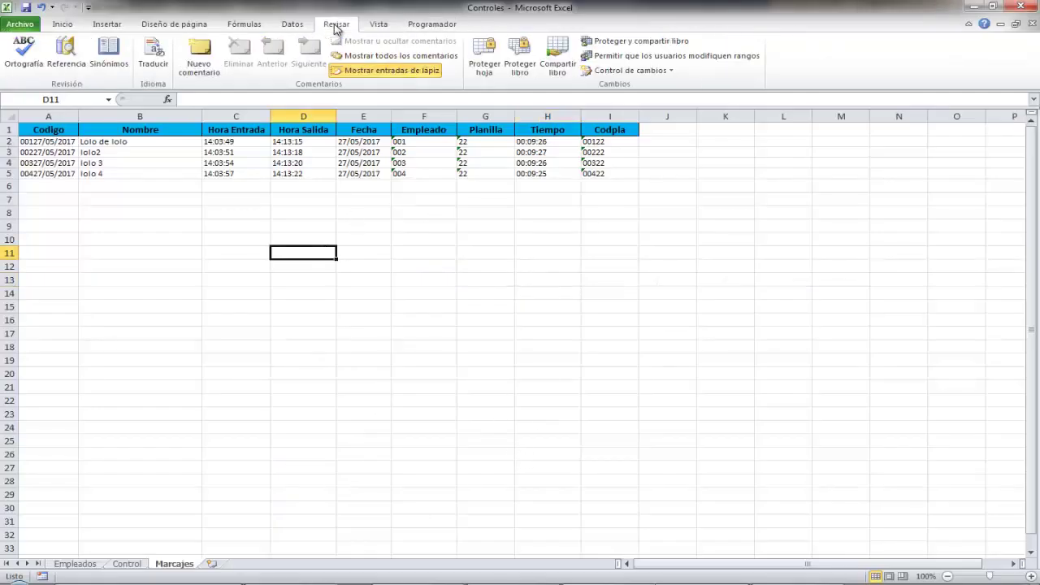
click(286, 23)
click(241, 26)
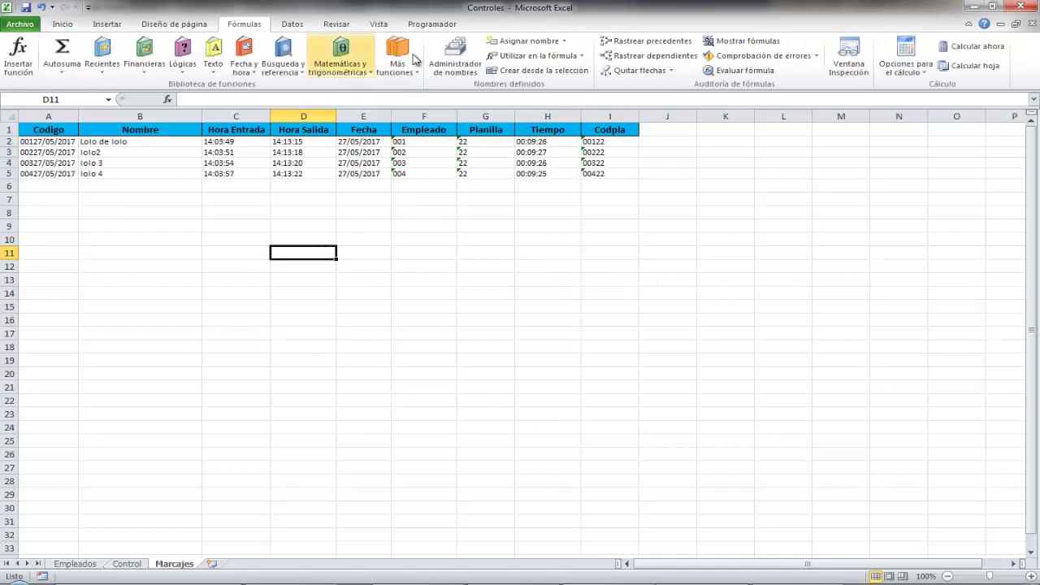
click(455, 57)
click(237, 247)
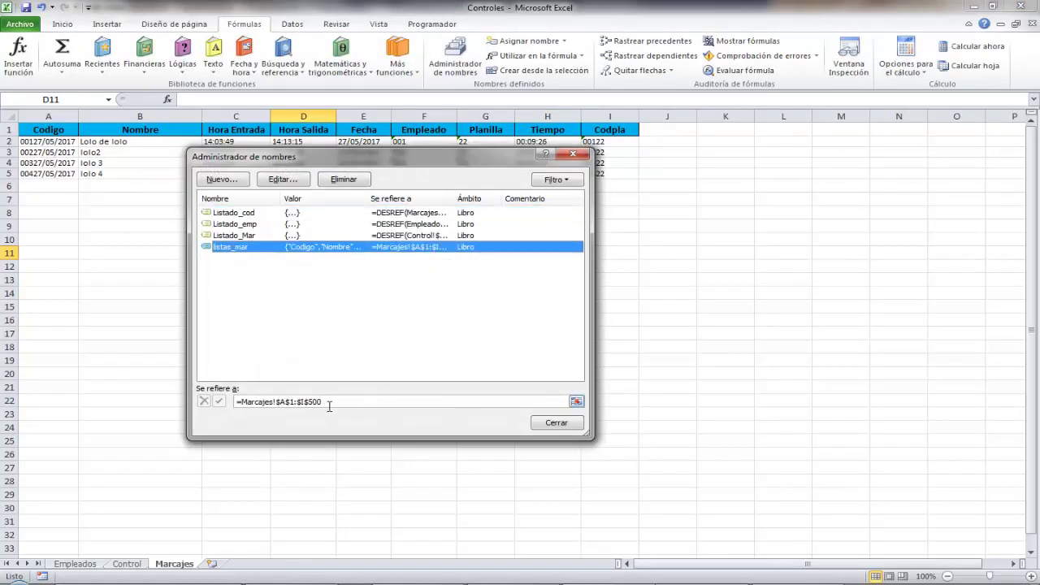
mouse_move(239, 402)
mouse_down()
mouse_move(325, 402)
mouse_move(233, 401)
mouse_up()
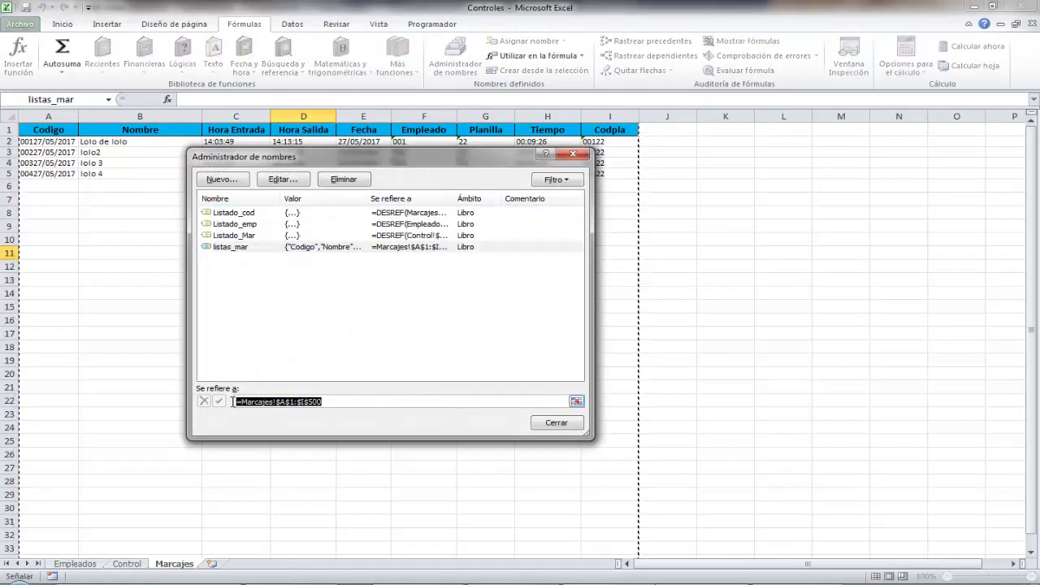
click(236, 246)
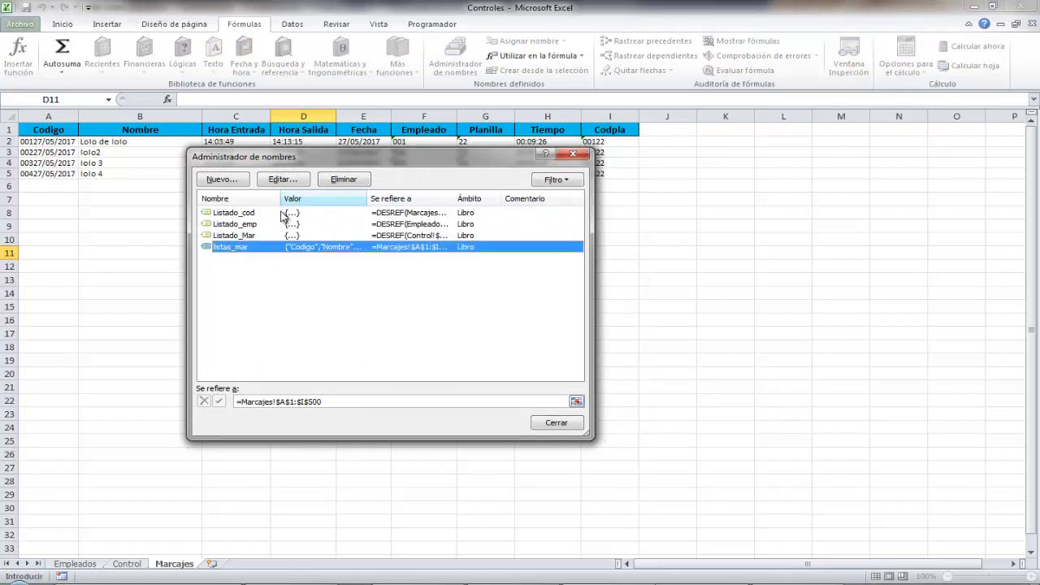
Edit listas_mar, confirm it covers Marcajes!$A$1:$I$500, and close the Name Manager.
click(284, 180)
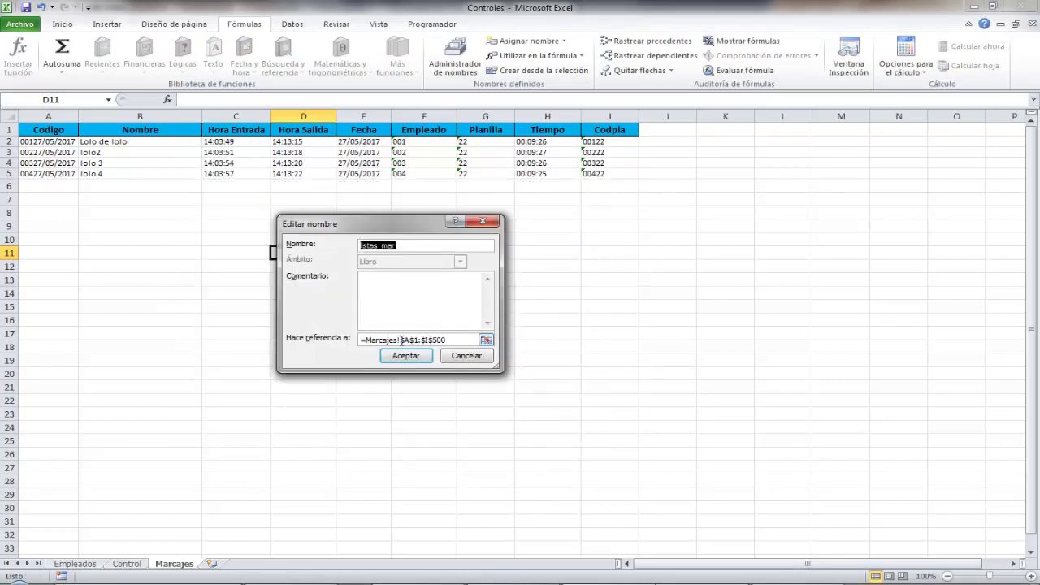
click(394, 245)
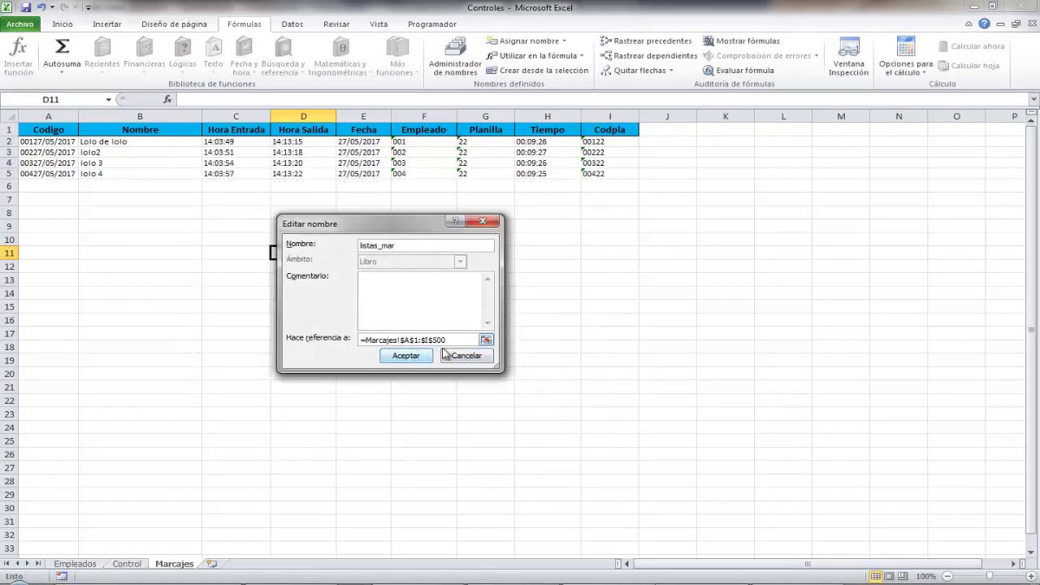
drag(445, 340, 335, 341)
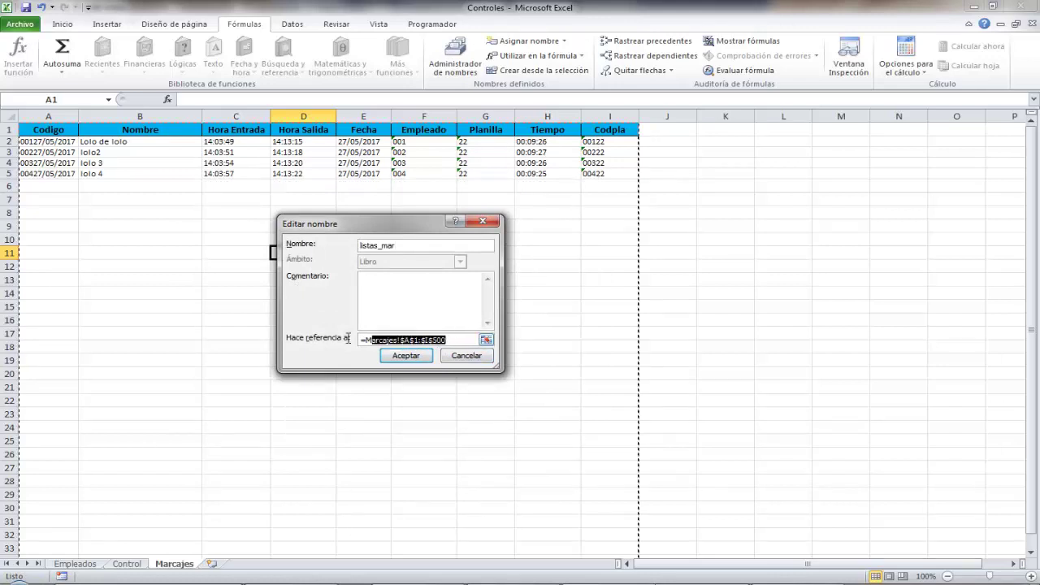
click(408, 363)
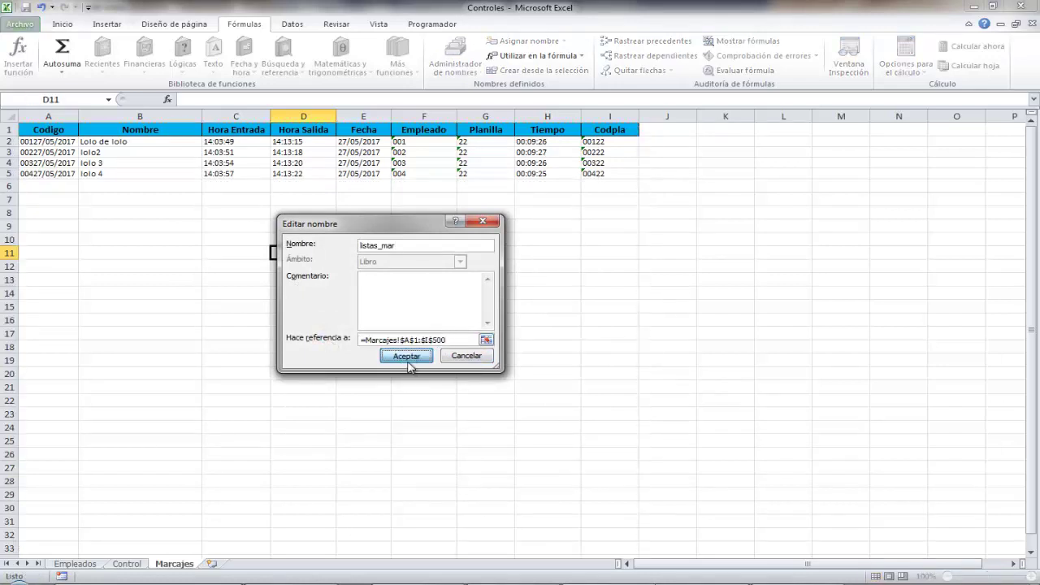
click(540, 423)
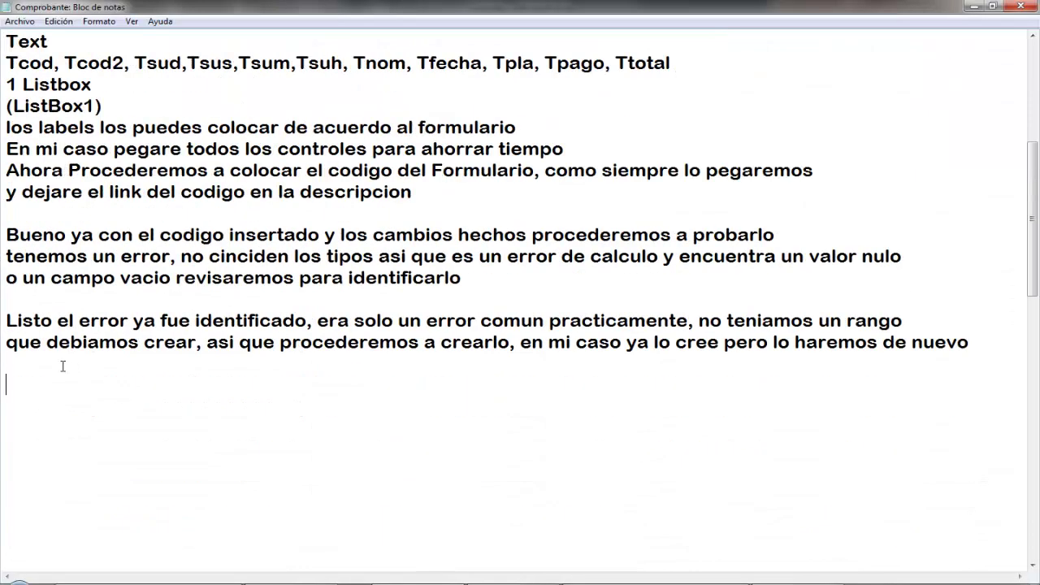
Paste the range reference into the notes and state the new range will be named Listas_mar.
key(ctrl+v)
text(este c)
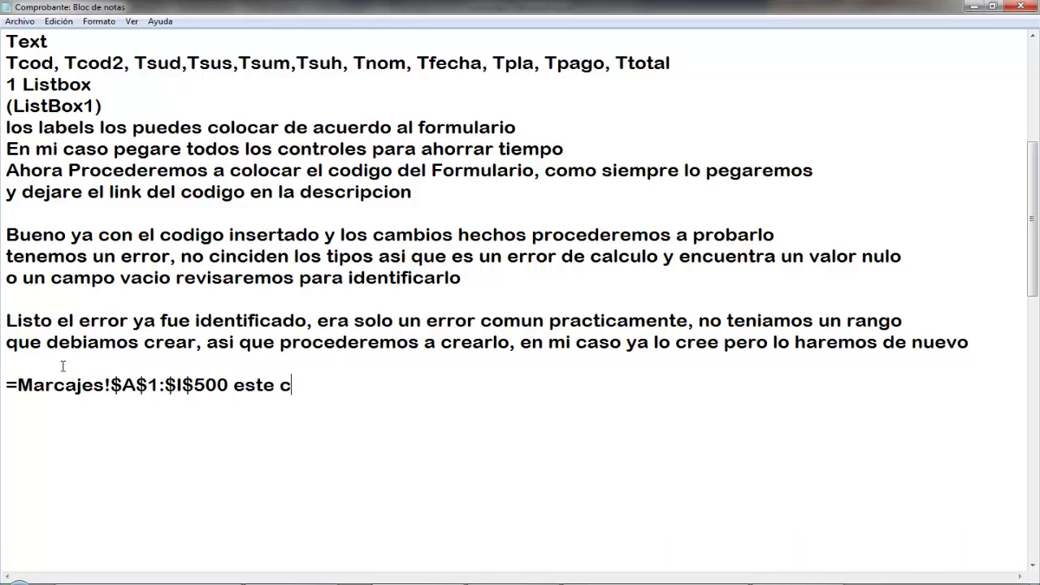
key(BackSpace)
key(BackSpace)
key(BackSpace)
text(o col)
text(ocaremos en el)
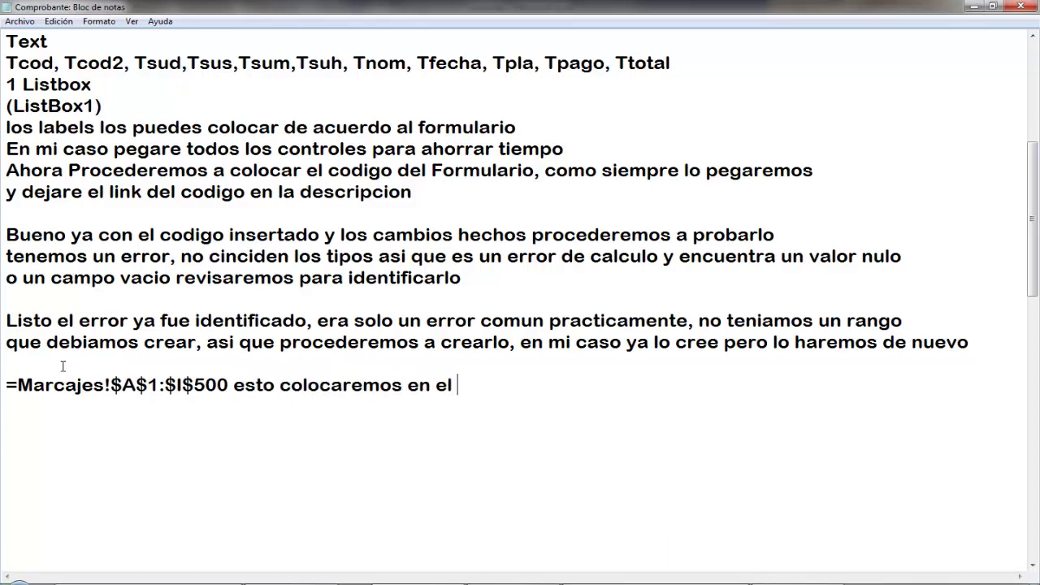
text(nuevo rango )
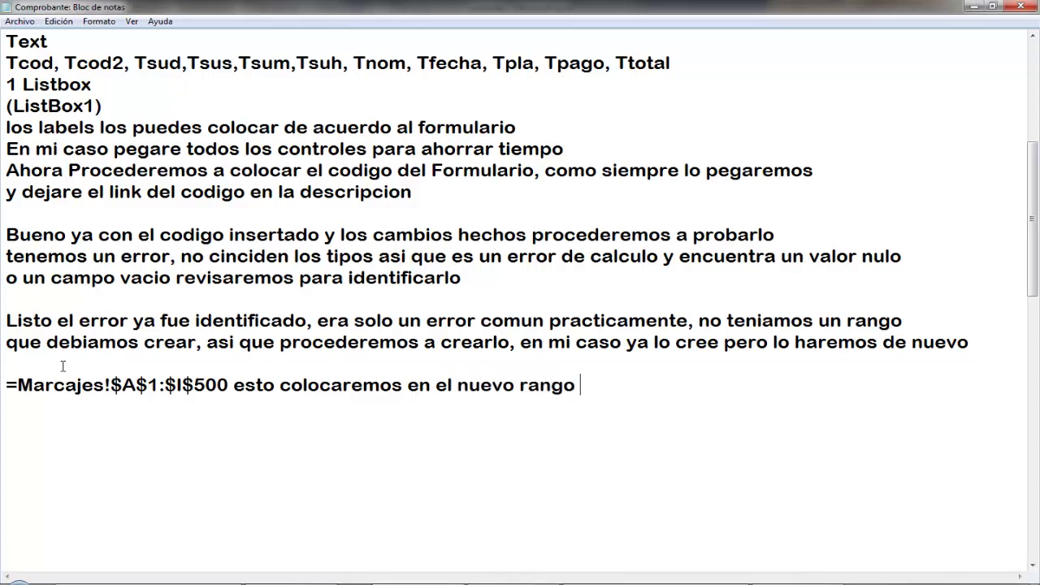
text(que ll)
text(evarapor no)
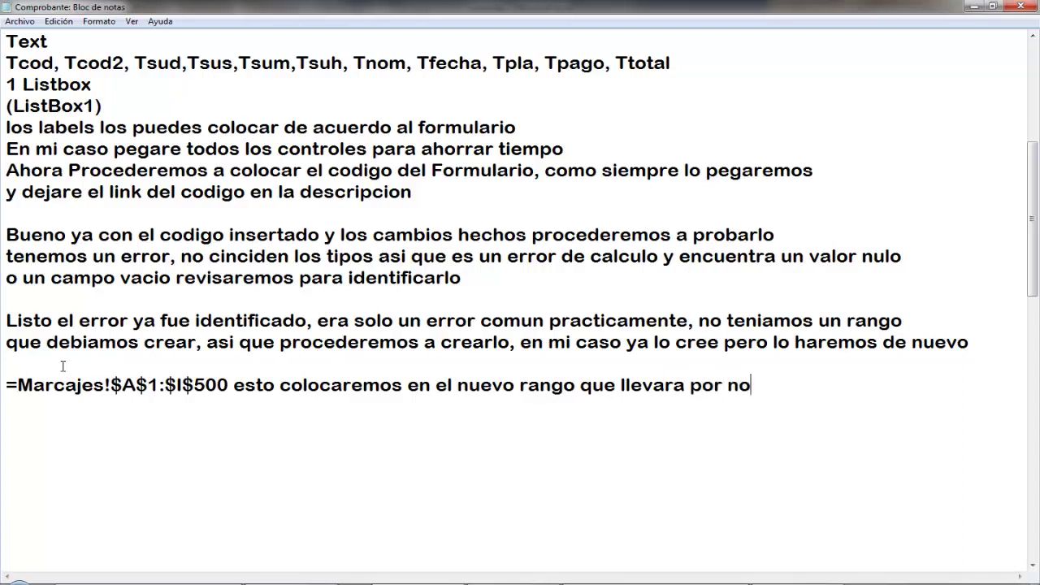
text(mbre)
text(isras)
key(BackSpace)
key(BackSpace)
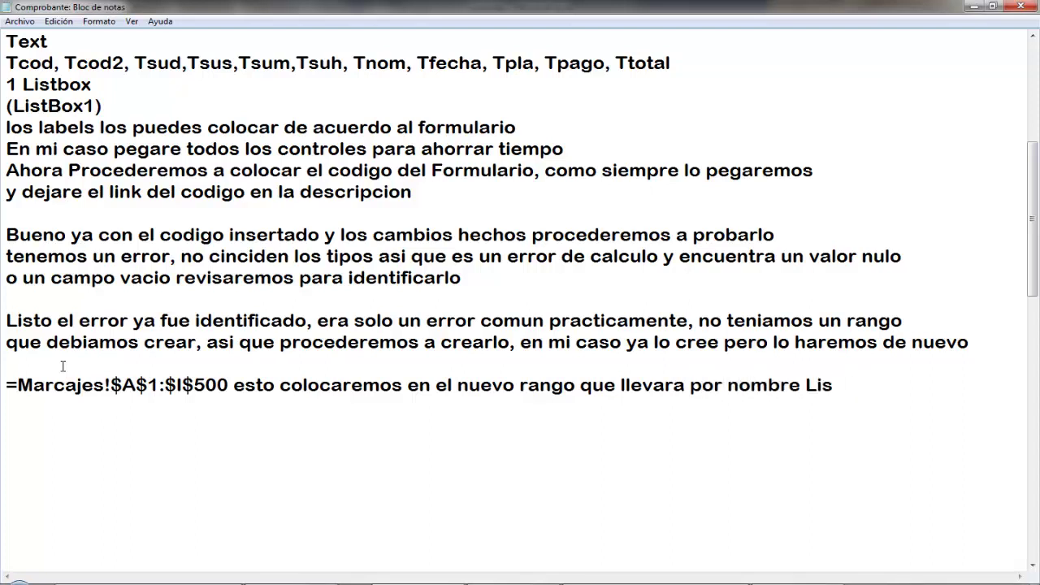
text(as?)
key(BackSpace)
text(_mar)
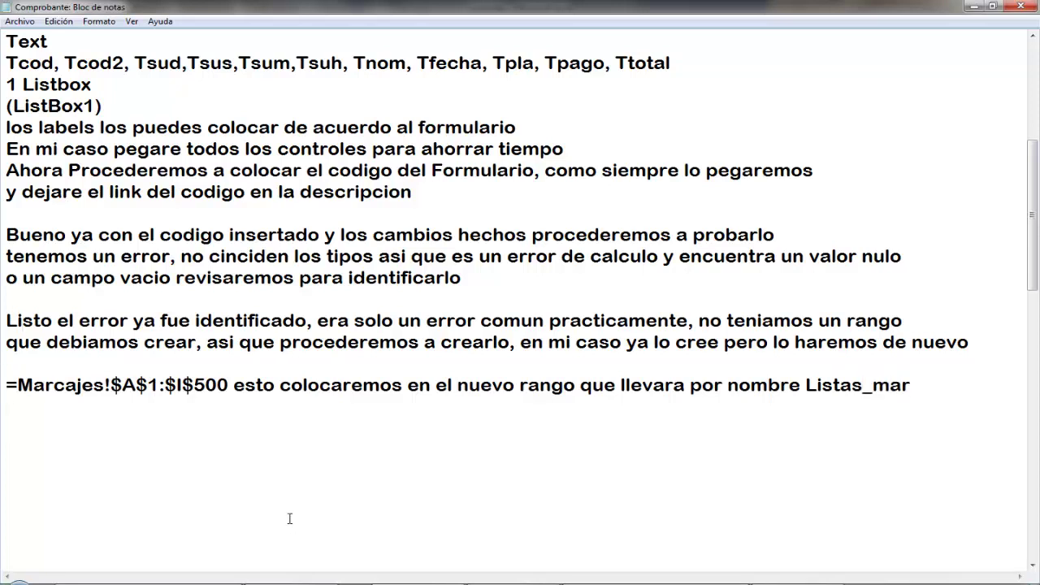
Add the line 'ahora probaremos de nuevo nuestro formulario' after glancing at the Comprobantes form.
key(alt+Tab)
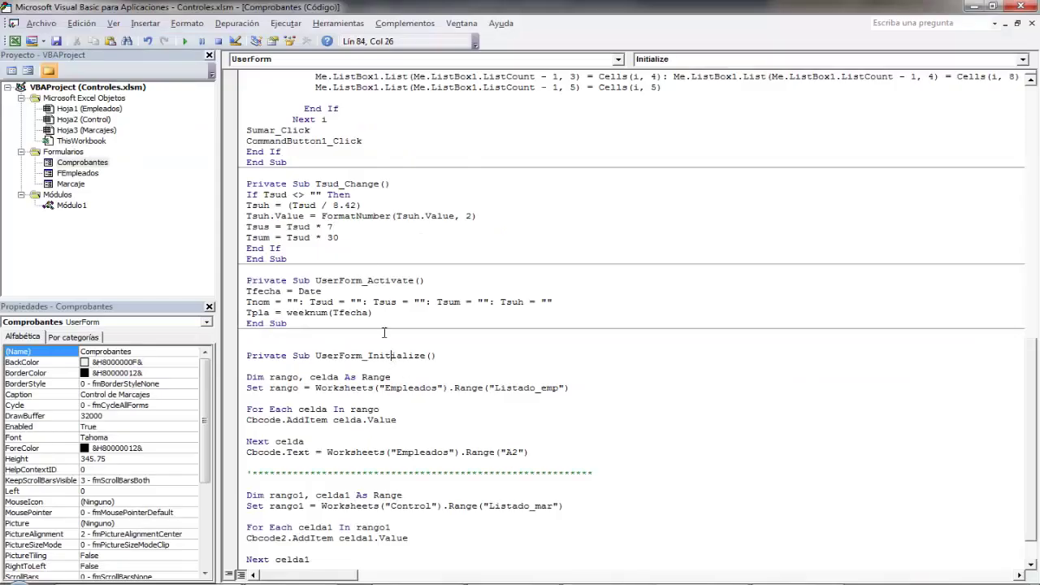
double_click(82, 163)
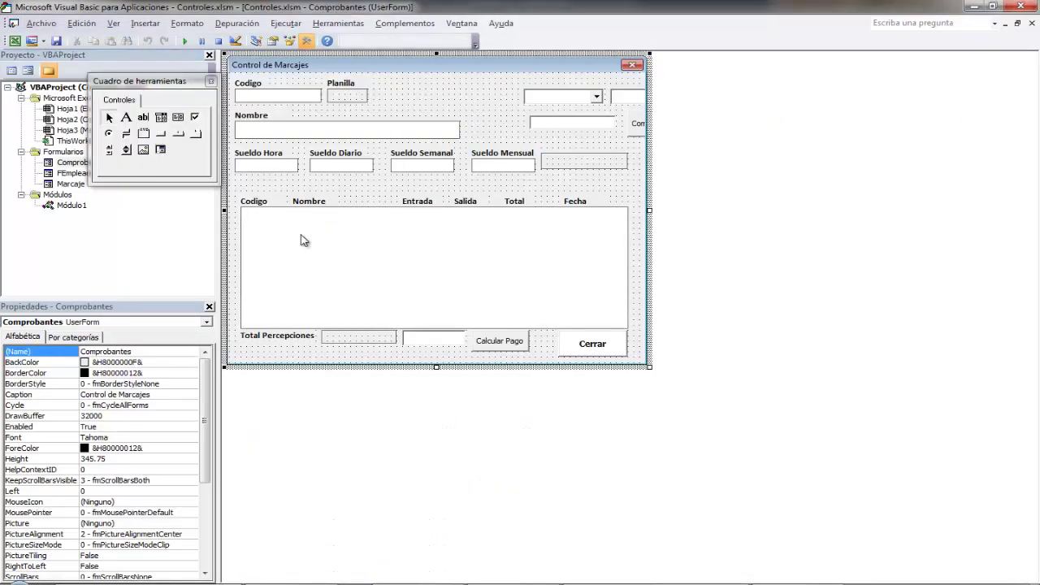
click(761, 582)
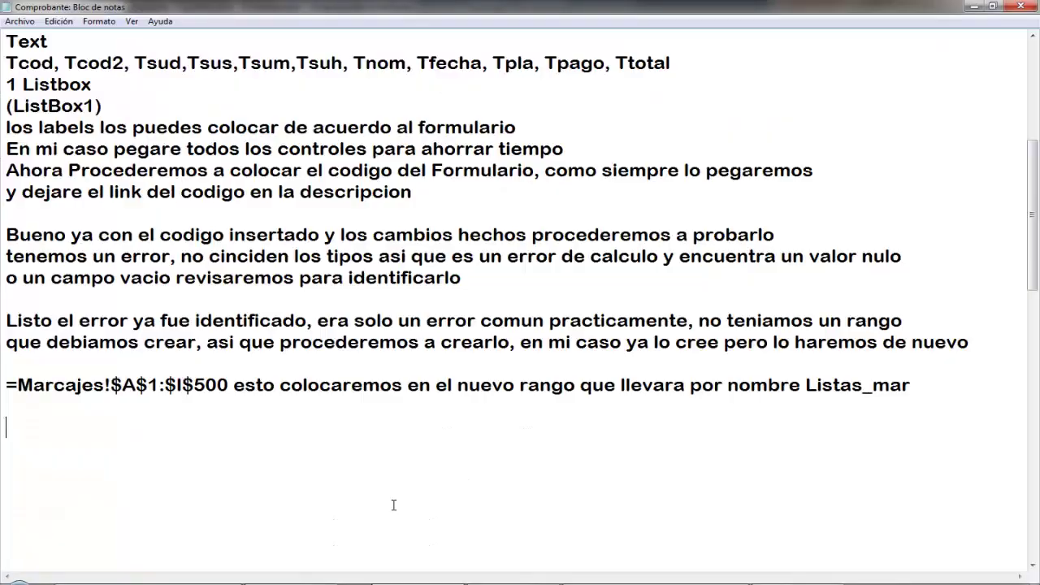
text(ahora )
text(probaremos de )
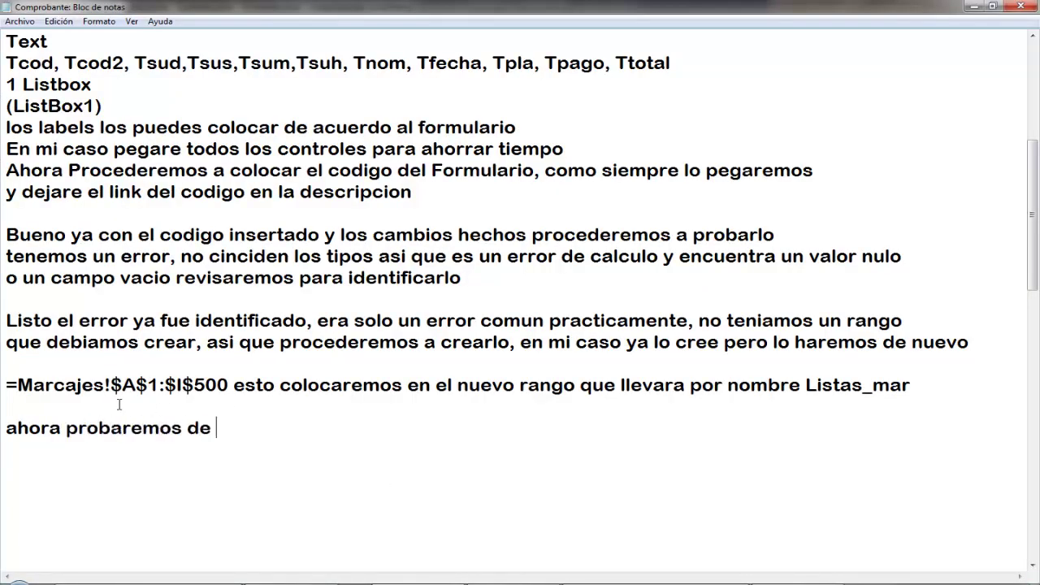
text(nuevo nuestro)
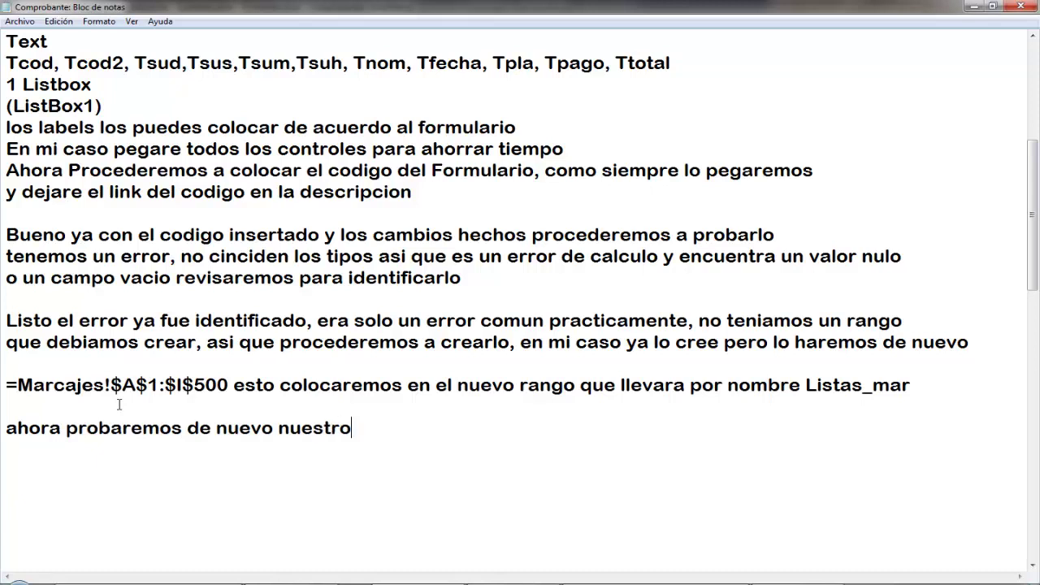
text( formulario)
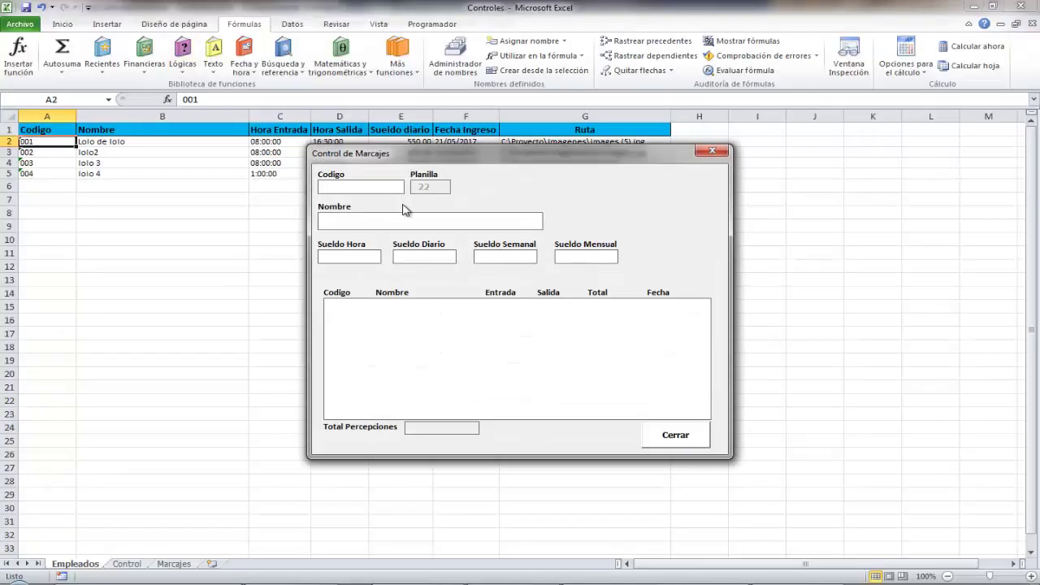
Load employee codes 001, 002, 003 and 004 in the Control de Marcajes form.
key(Return)
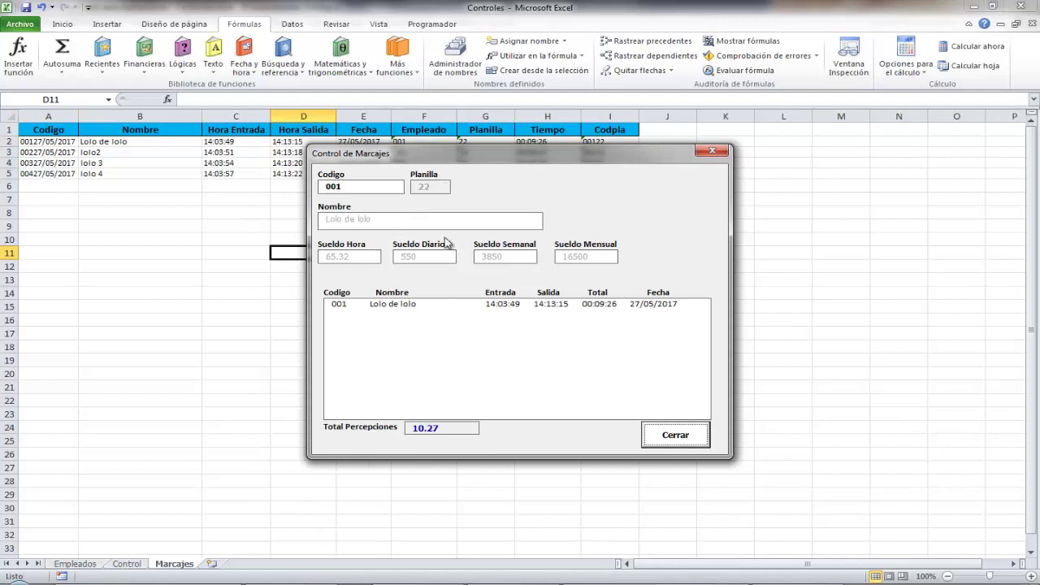
click(379, 189)
text(002)
key(Return)
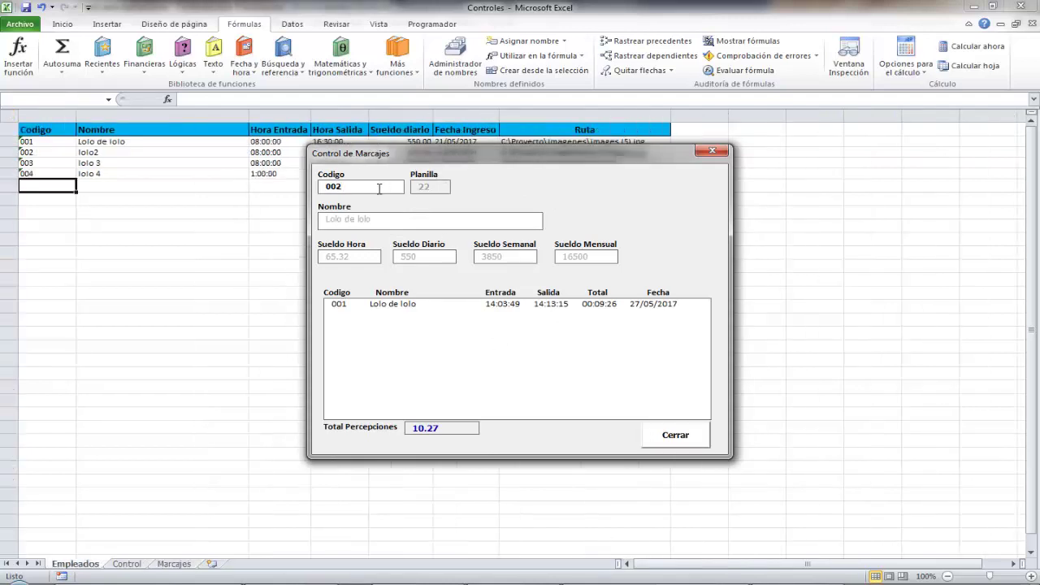
click(379, 189)
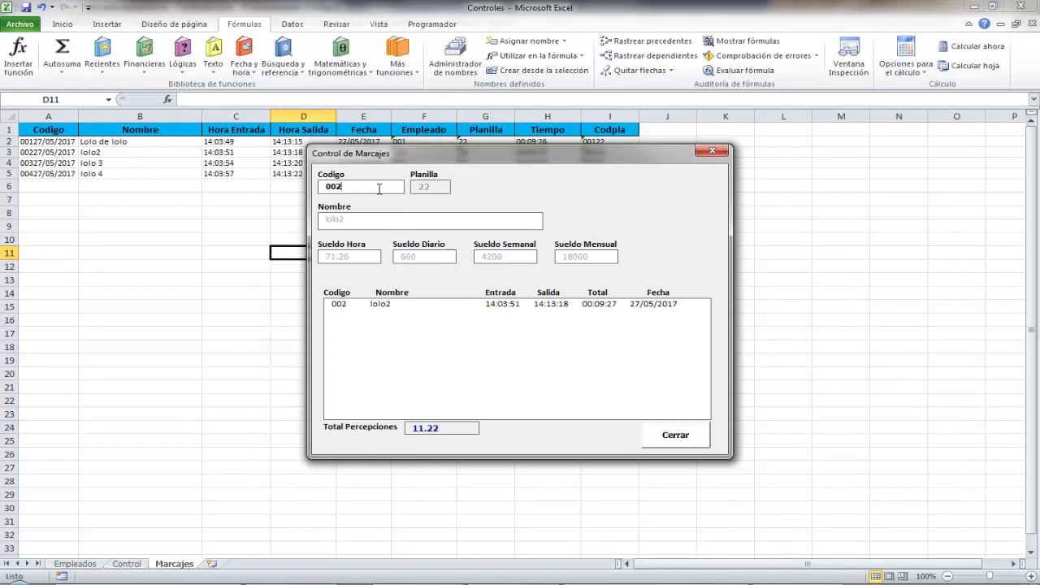
text(003)
key(Return)
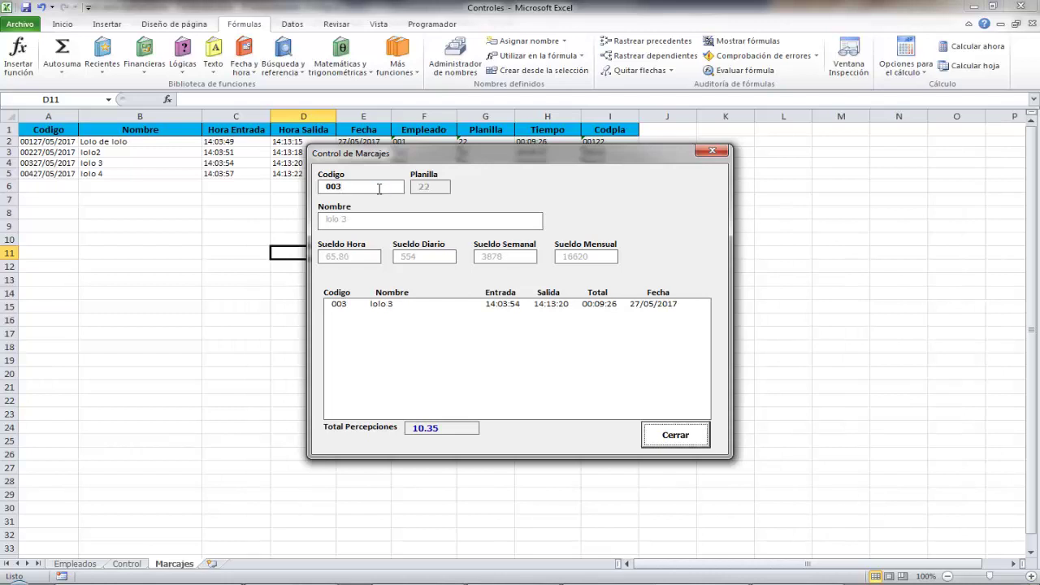
click(377, 187)
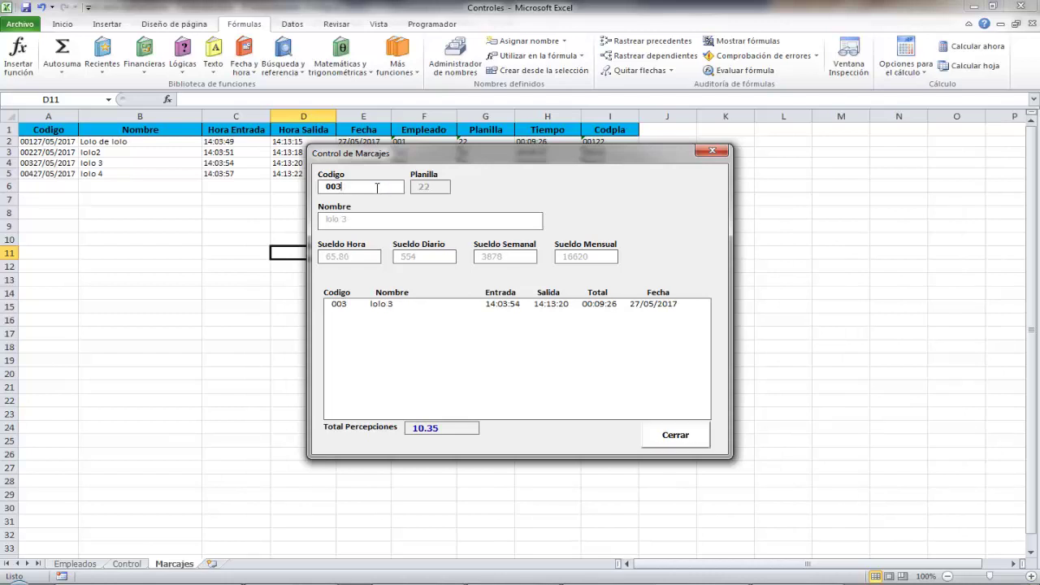
text(004)
key(Return)
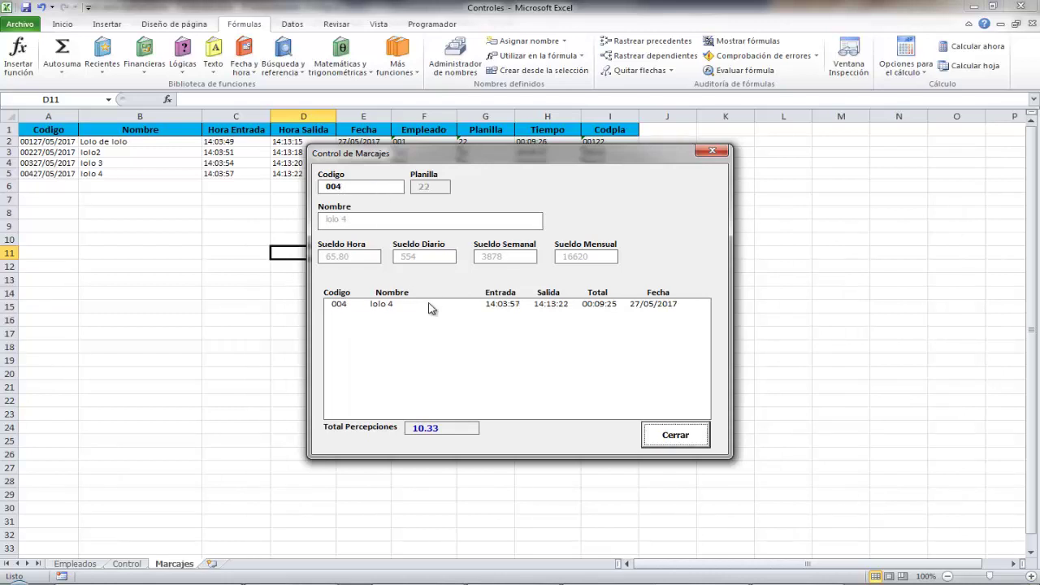
Select the marking records for 004, 003 and 002, then close the form.
click(429, 305)
text(003)
key(Return)
click(398, 307)
click(346, 187)
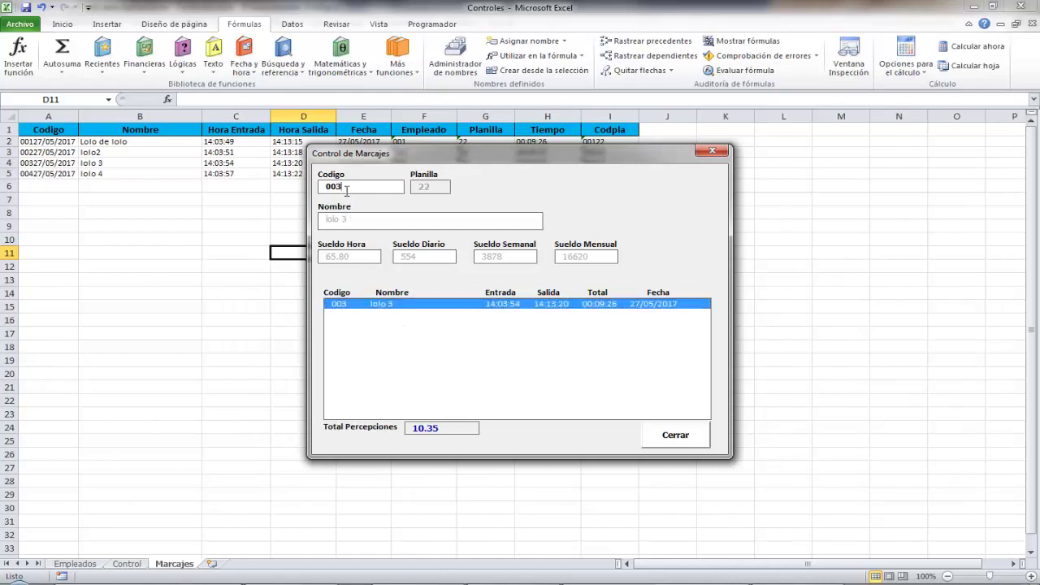
key(BackSpace)
text(2)
key(Return)
click(398, 307)
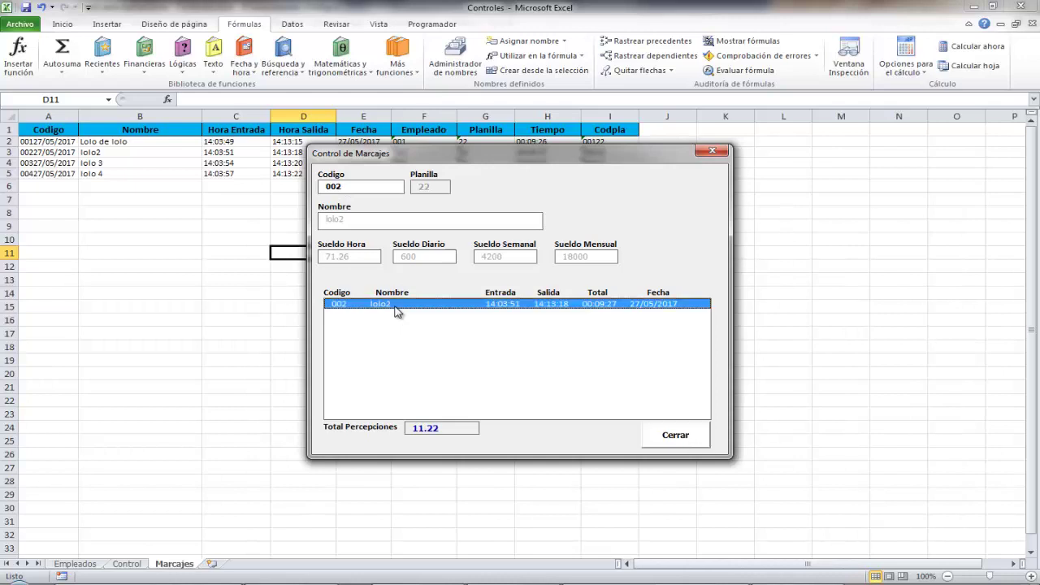
key(Tab)
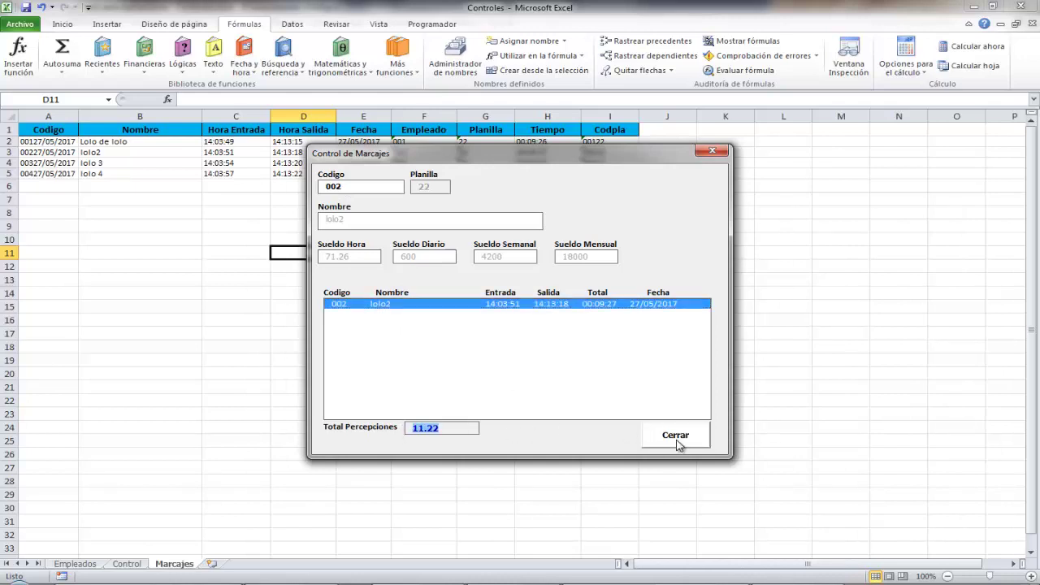
click(677, 443)
click(655, 402)
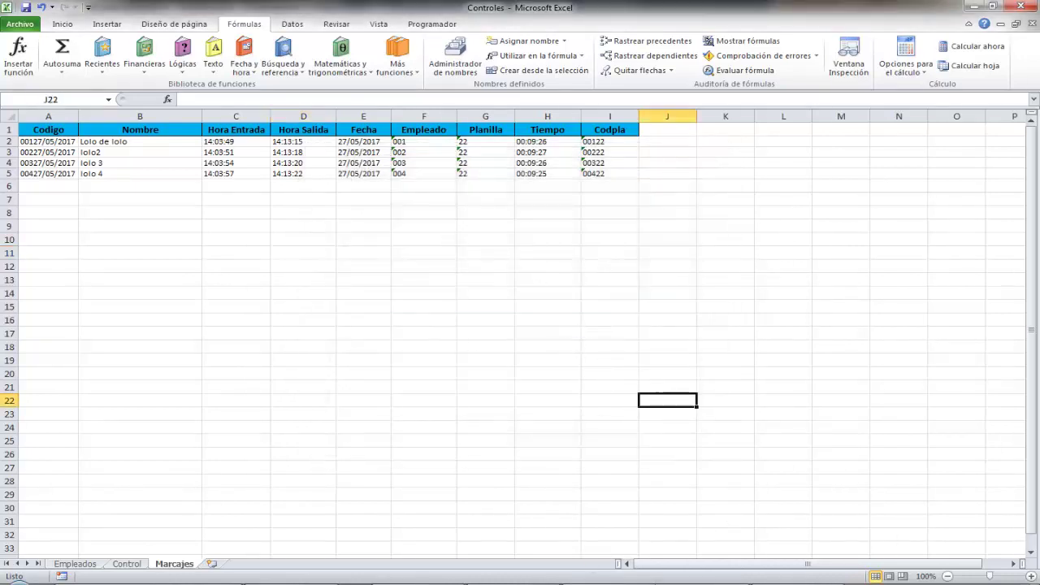
Note the form works perfectly, showing one record since only one day was marked, and the main form comes next.
text(c)
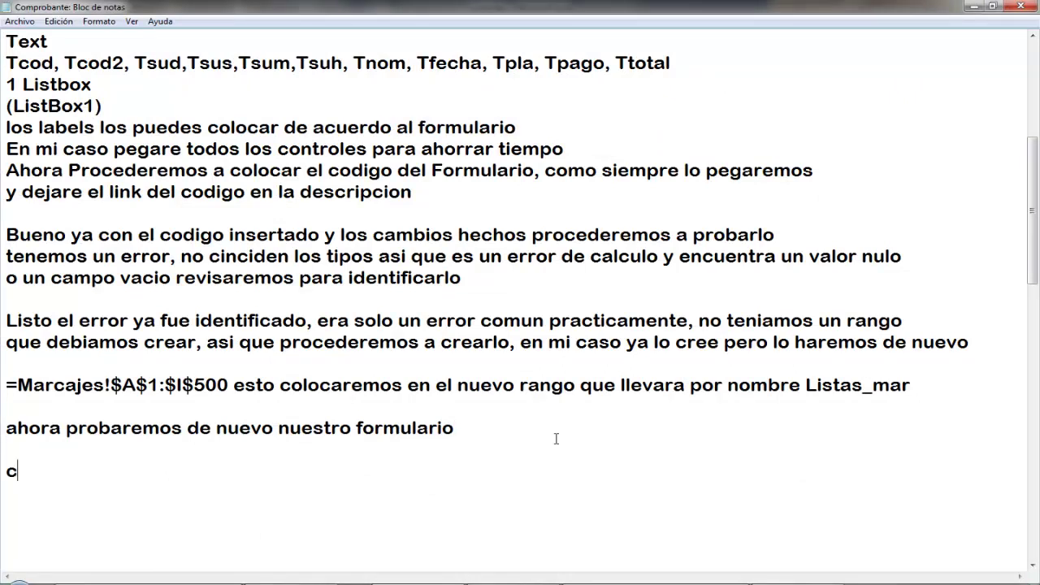
text(omo vm)
key(BackSpace)
text(emos )
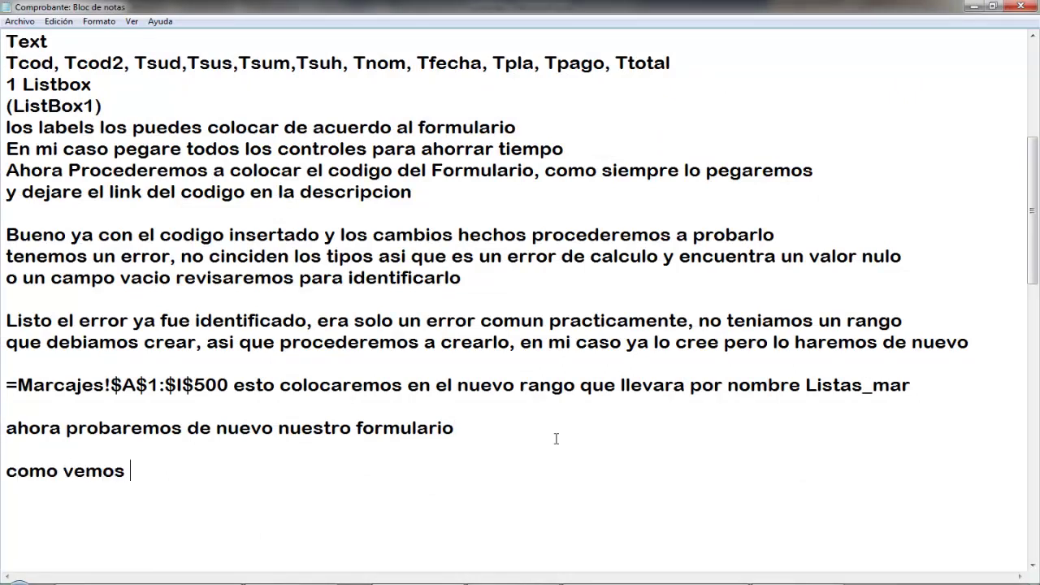
text(funciona a la p)
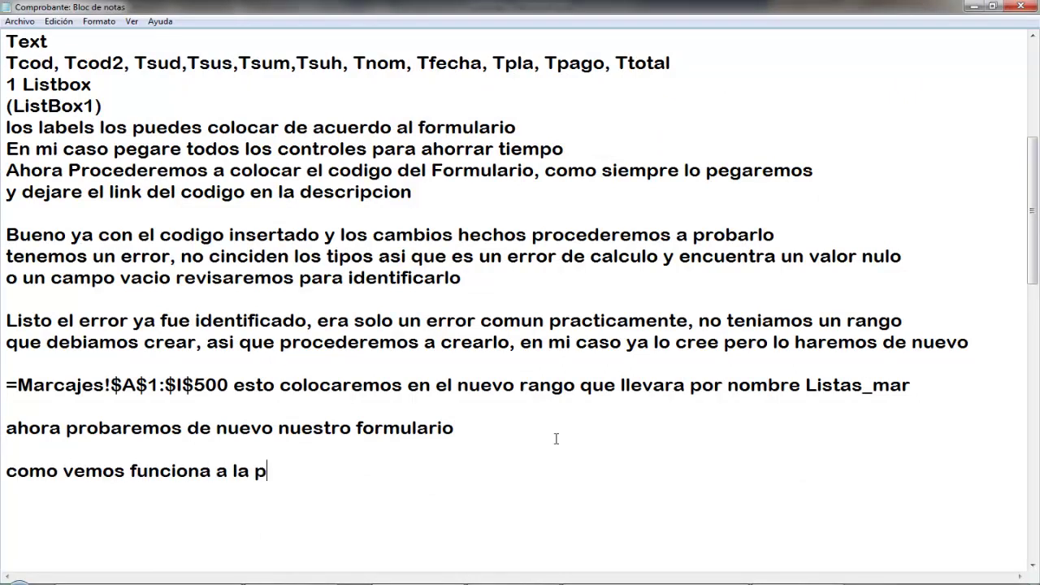
text(erfeccion,)
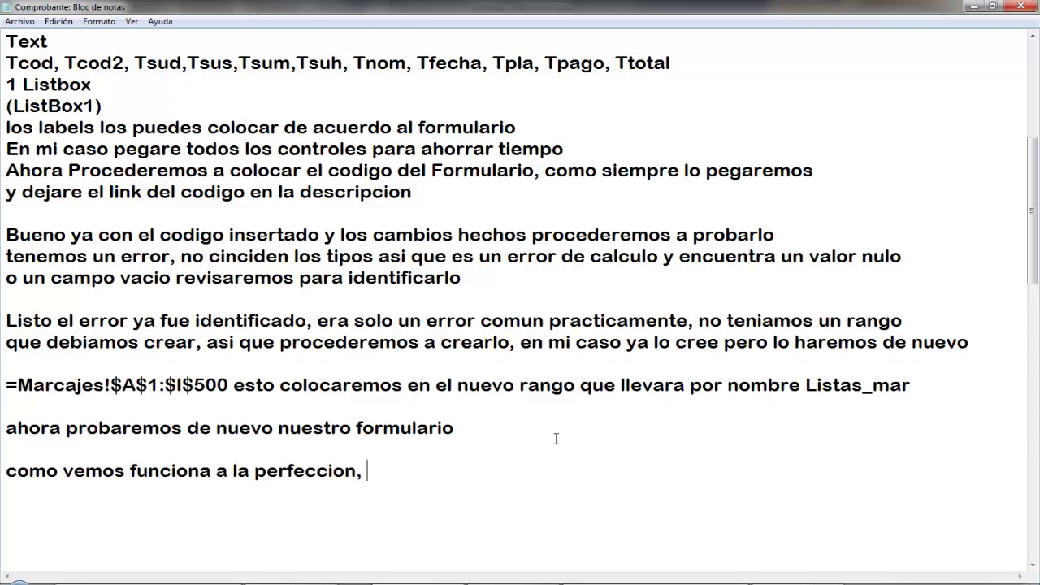
text(solo nos apare)
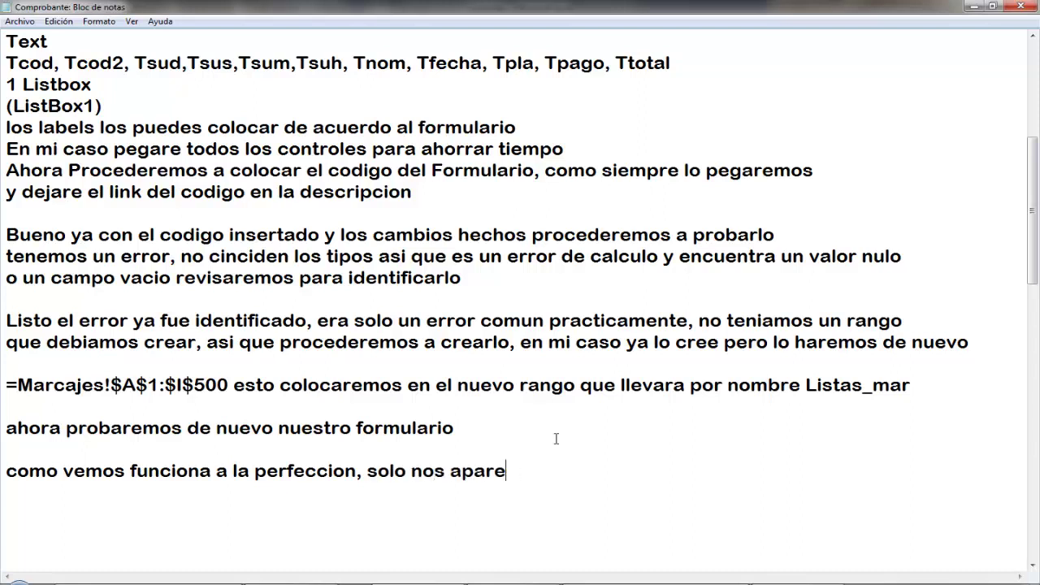
text(ce un registro por)
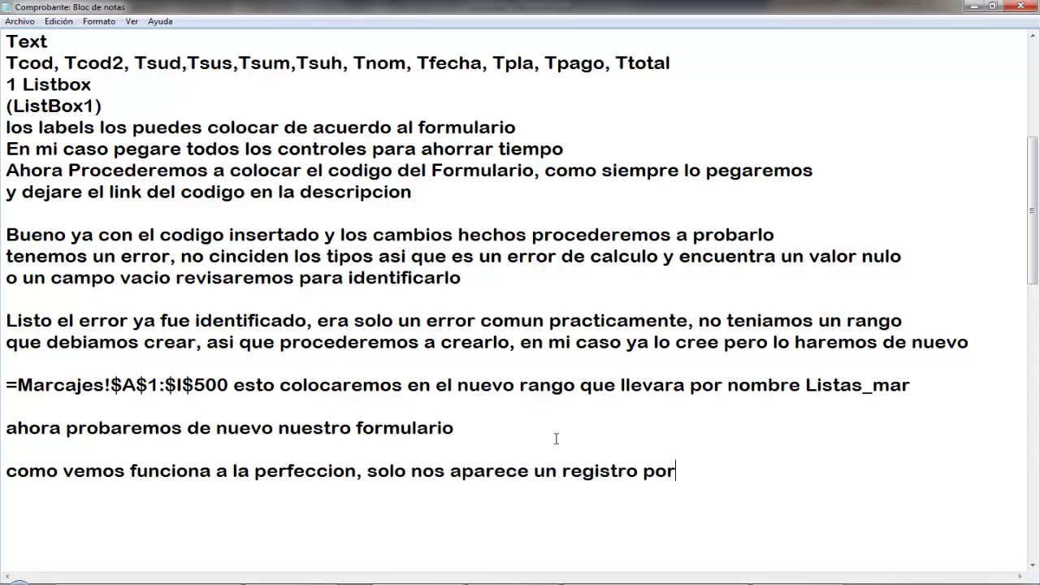
text(que solo he)
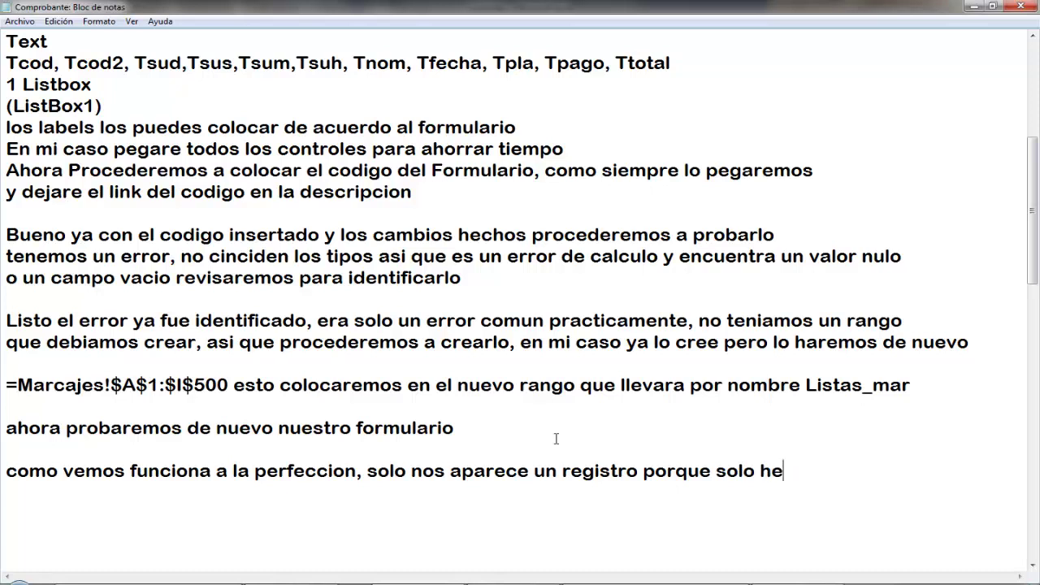
text(omos marcado un)
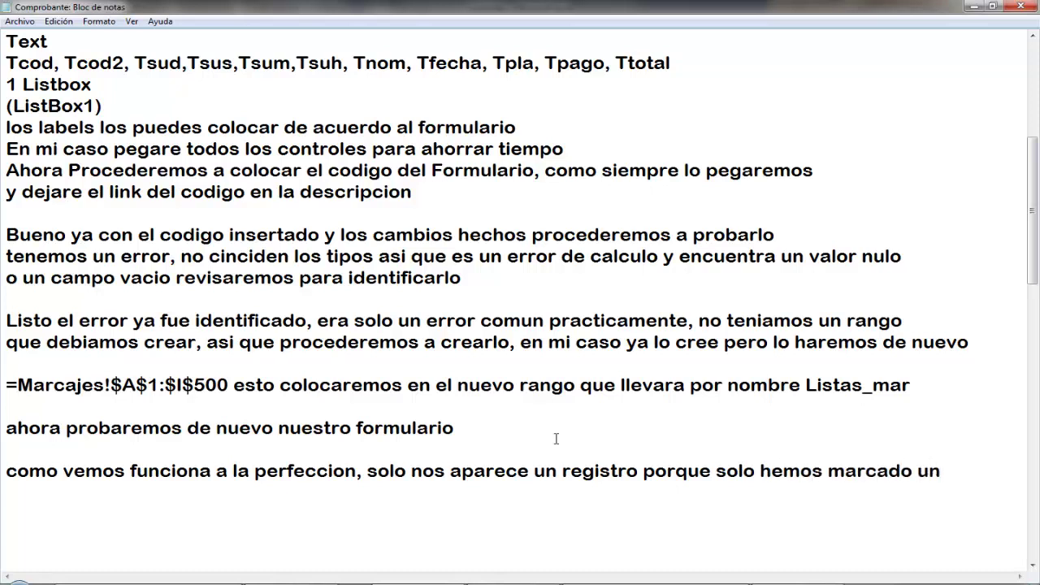
text( dua)
text(si mar)
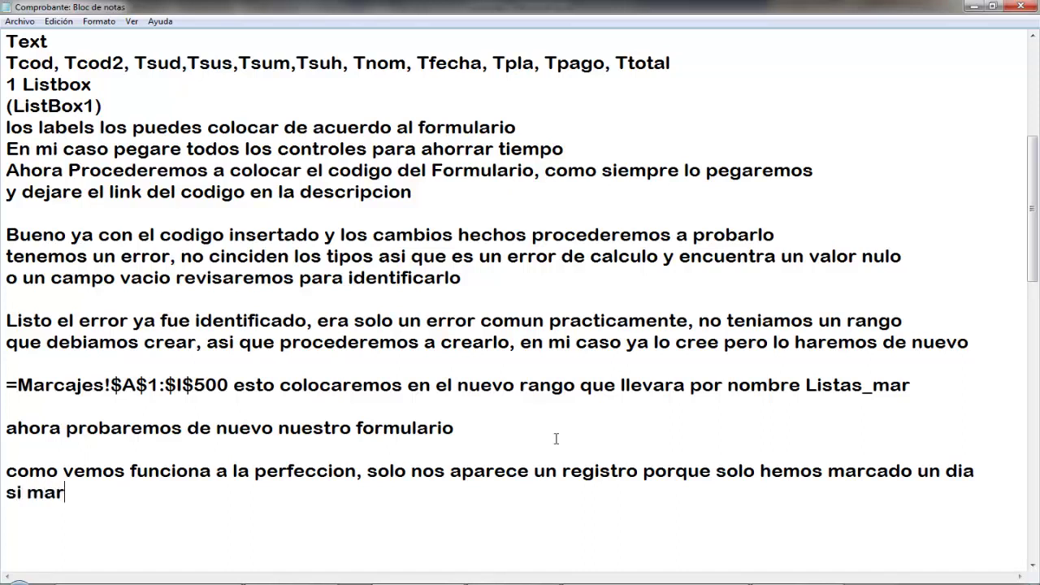
text(camos en vari)
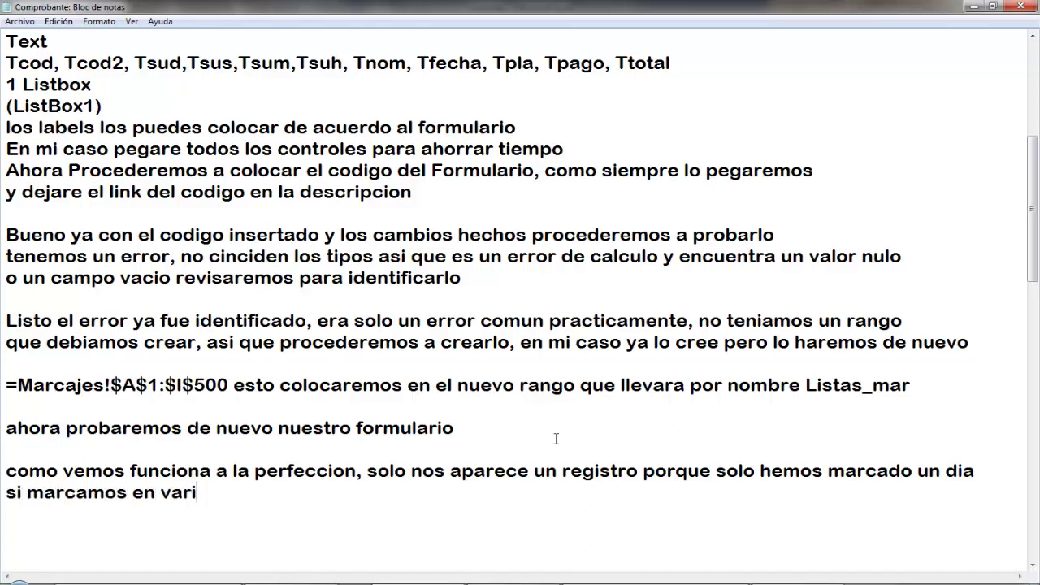
text(os dias)
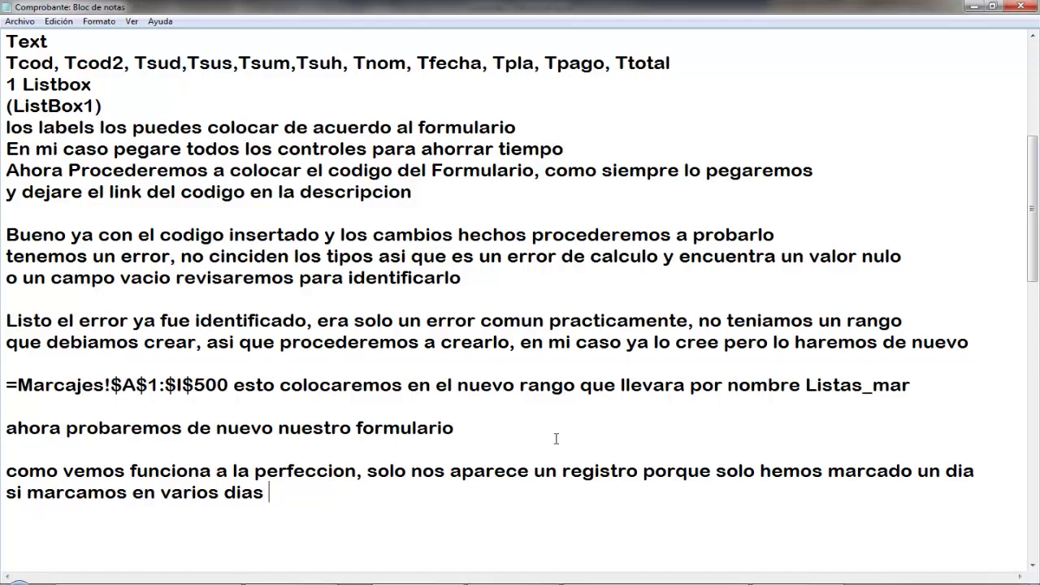
text(tambien n)
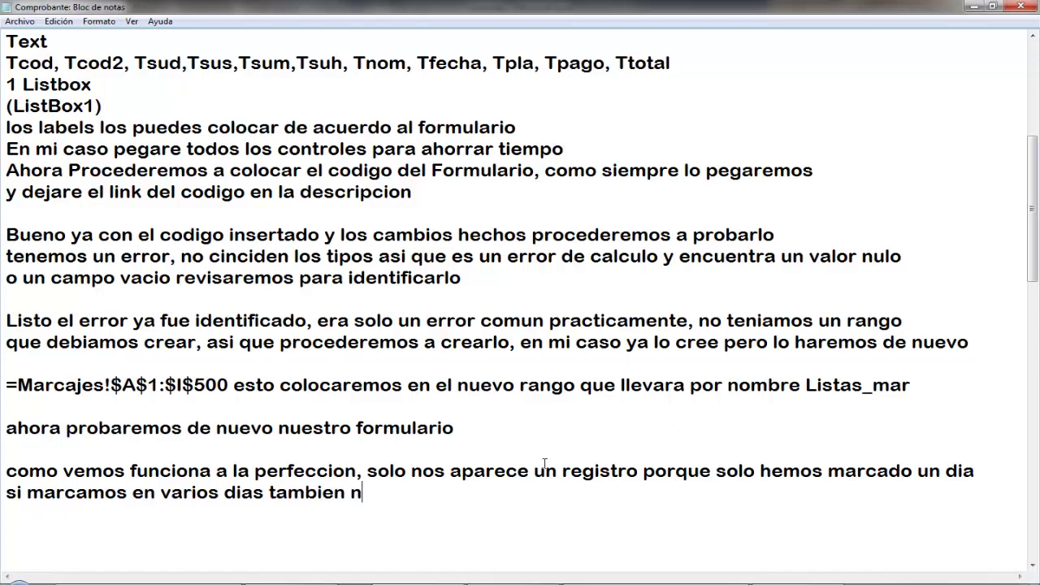
text(os aparecera en )
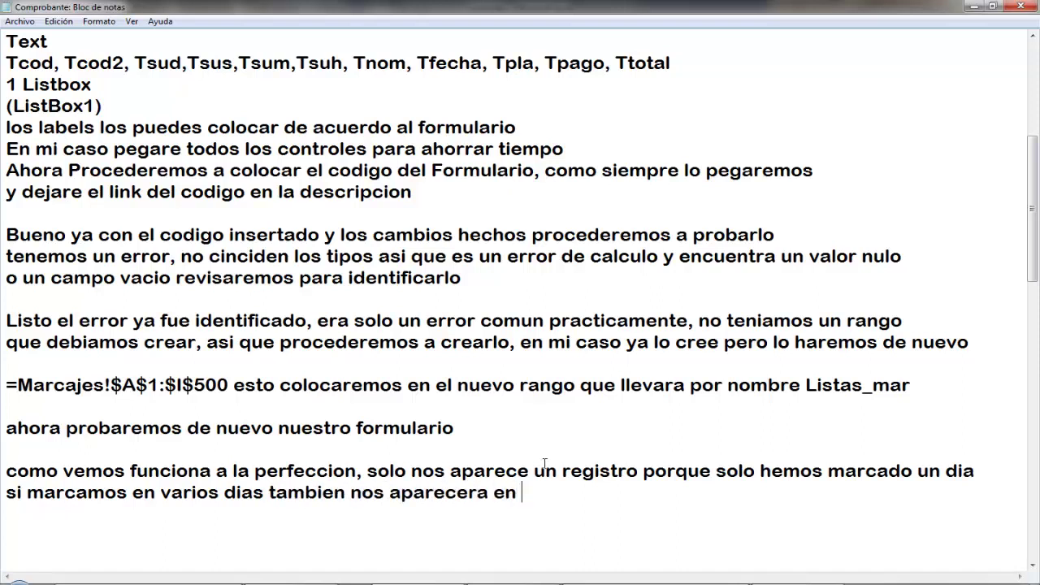
text(el sistema  )
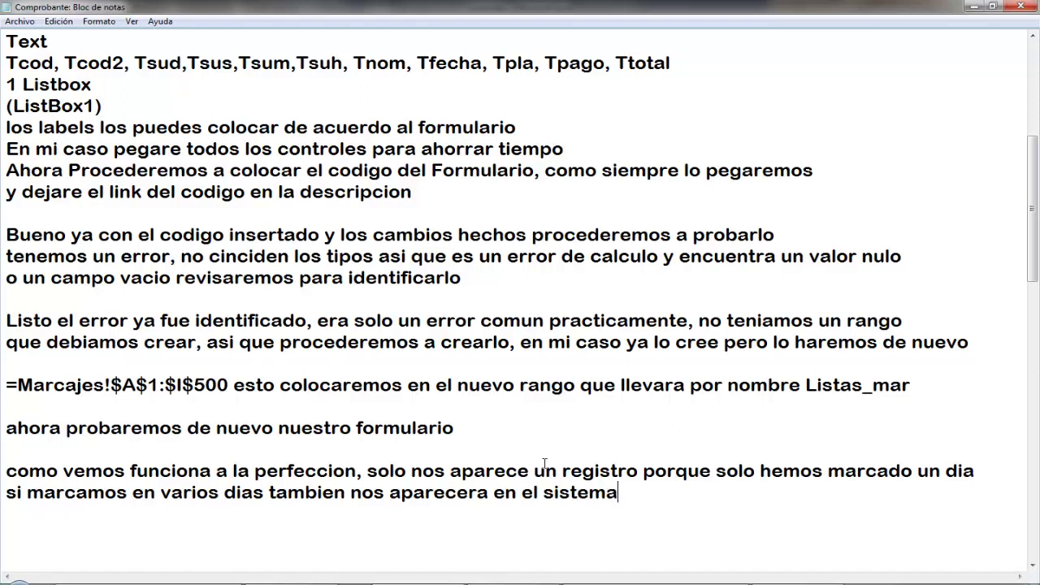
text(ahora t)
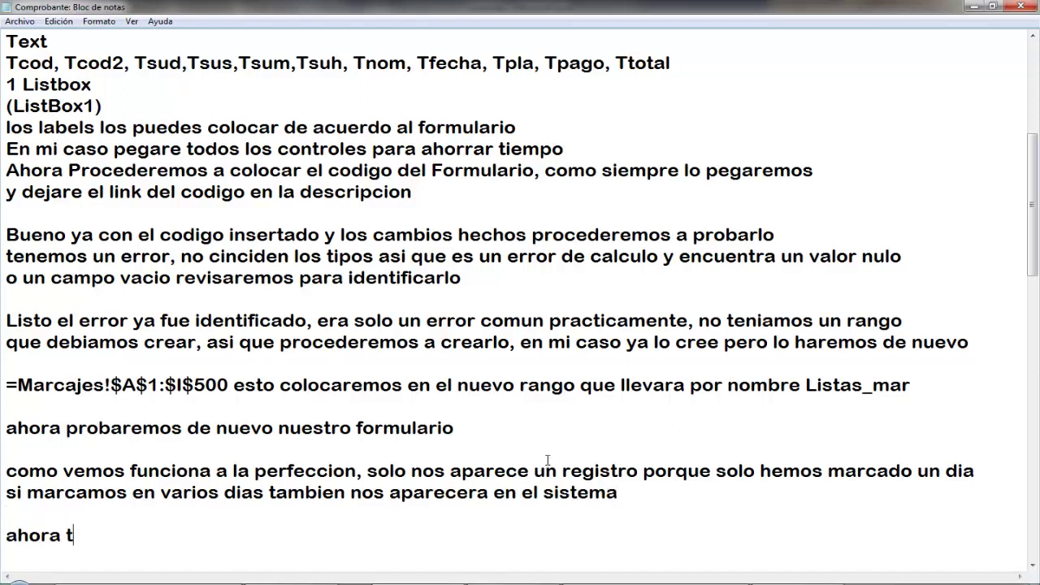
text(rabajaremos)
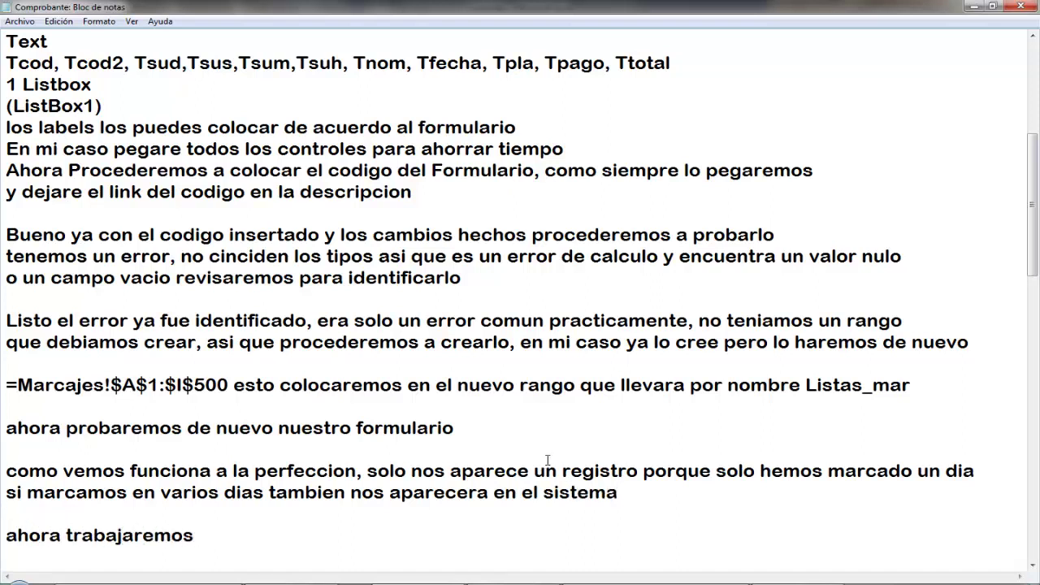
text( con el formula)
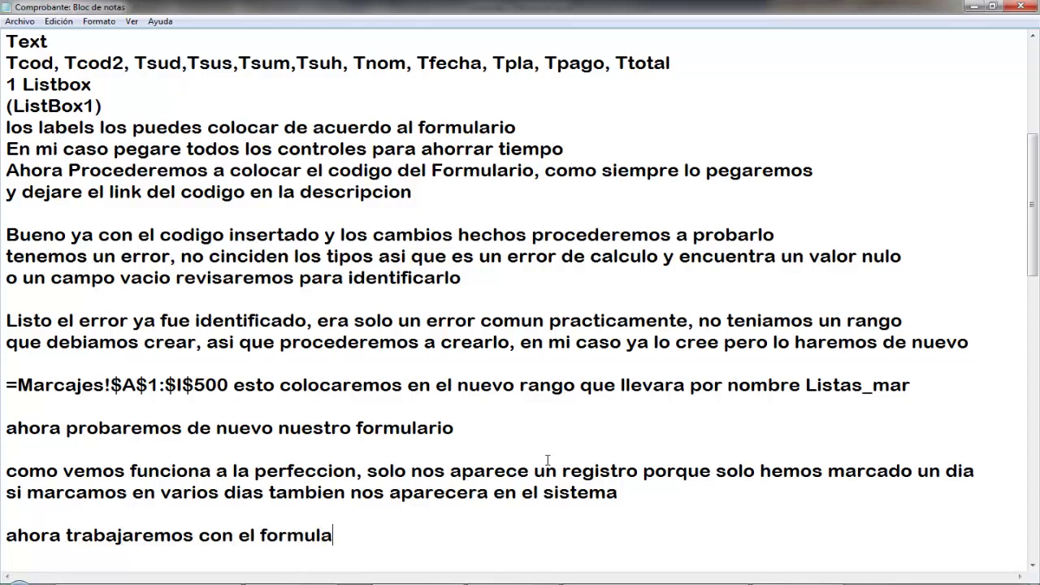
text(rio principal)
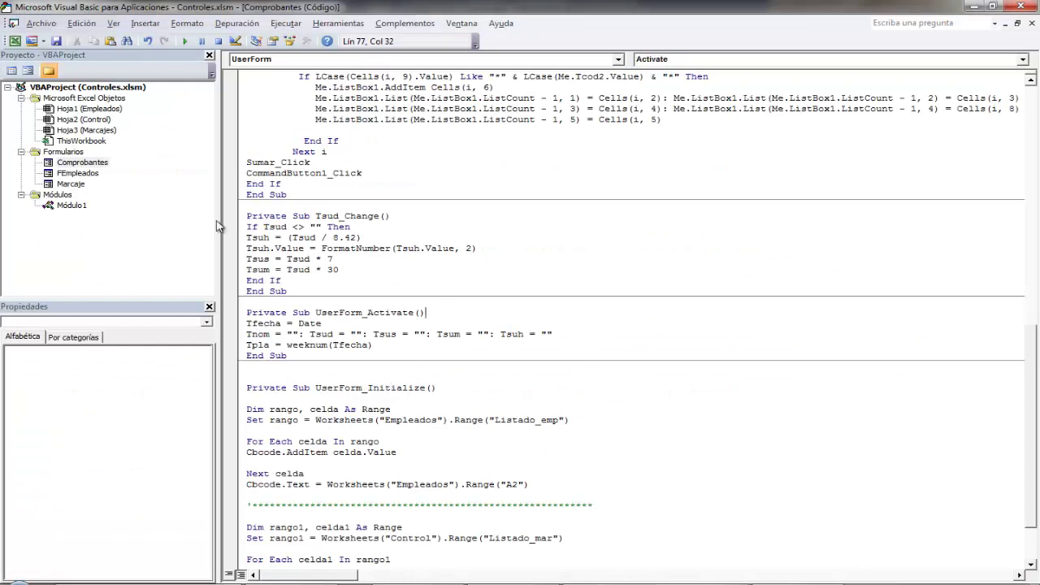
Insert a new UserForm, enlarge it, name it Principal and caption it Menu del sistema.
right_click(65, 152)
click(252, 213)
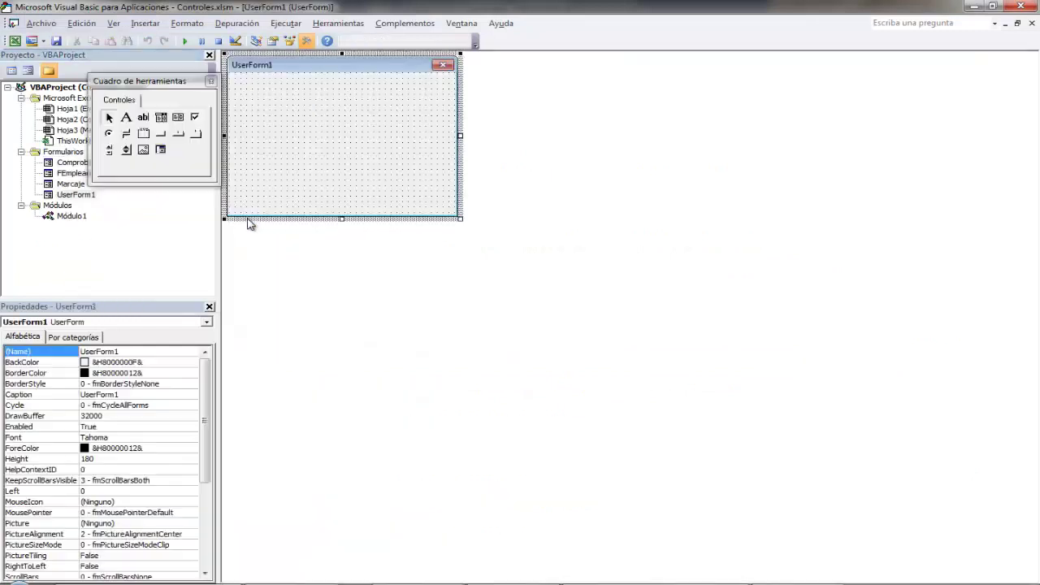
drag(464, 138, 605, 139)
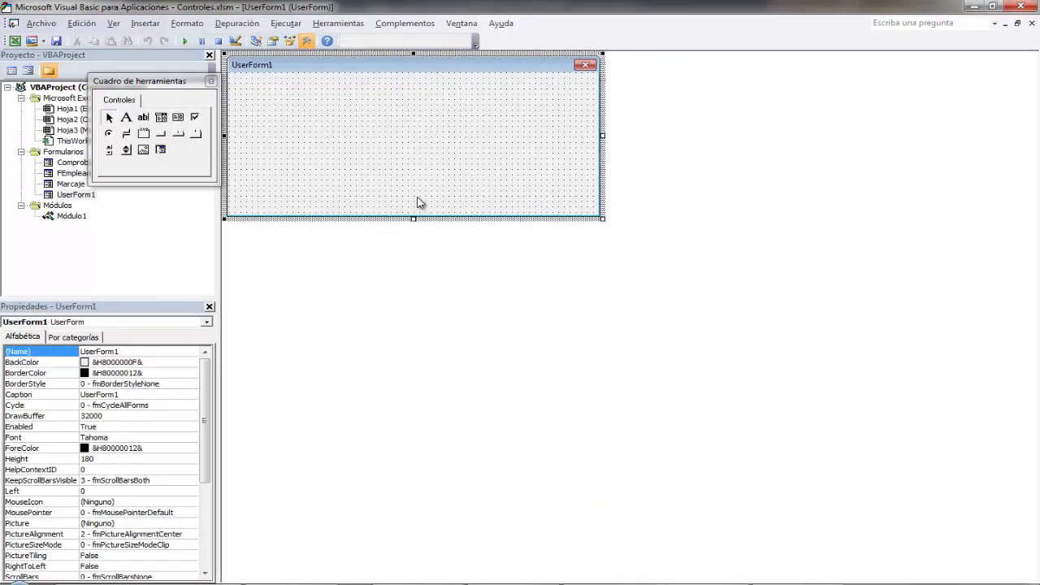
drag(417, 221, 416, 233)
click(151, 351)
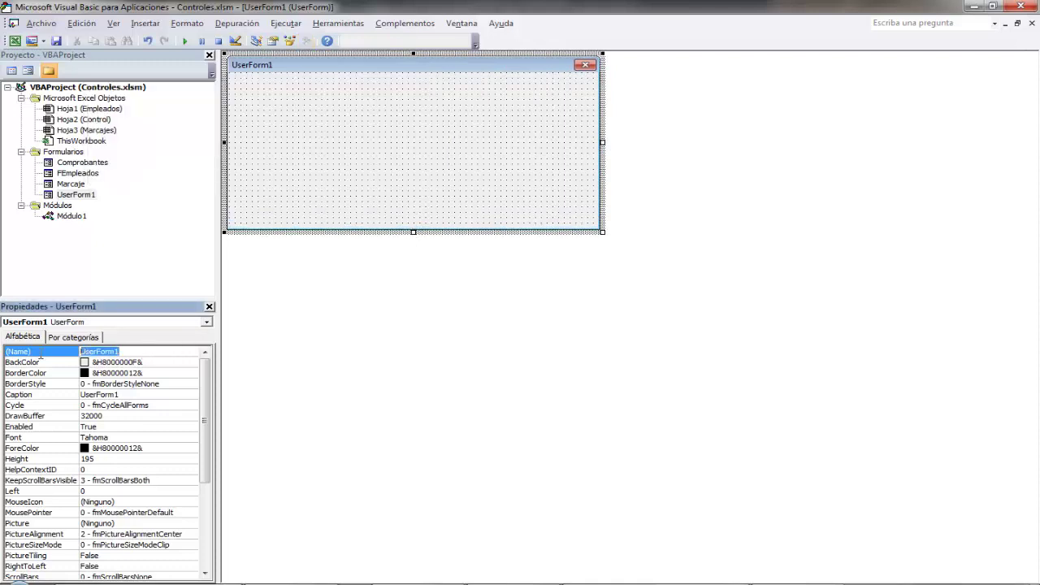
text(Principal)
click(124, 395)
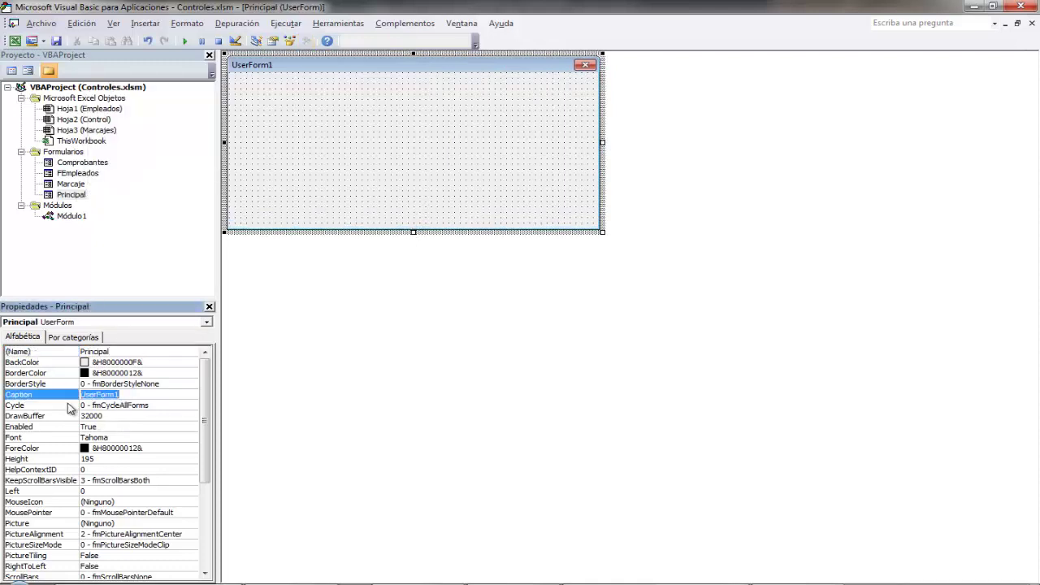
text(Menu del sistema)
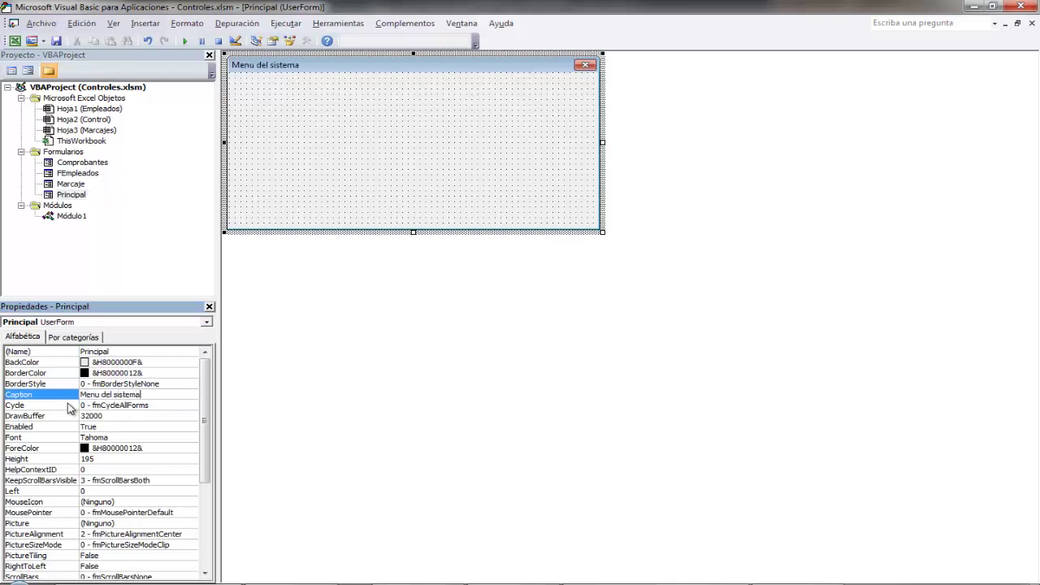
Recapitalise the caption to 'Menu del Sistema', enlarge the form to height 243.75, and draw a CommandButton at top-left.
key(BackSpace)
text(S)
click(383, 149)
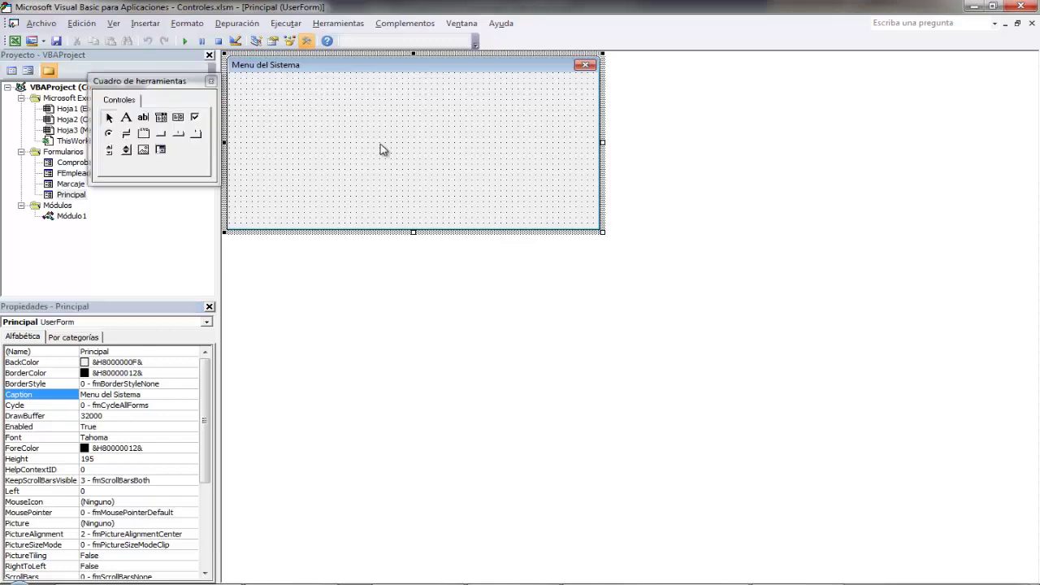
drag(602, 141, 612, 141)
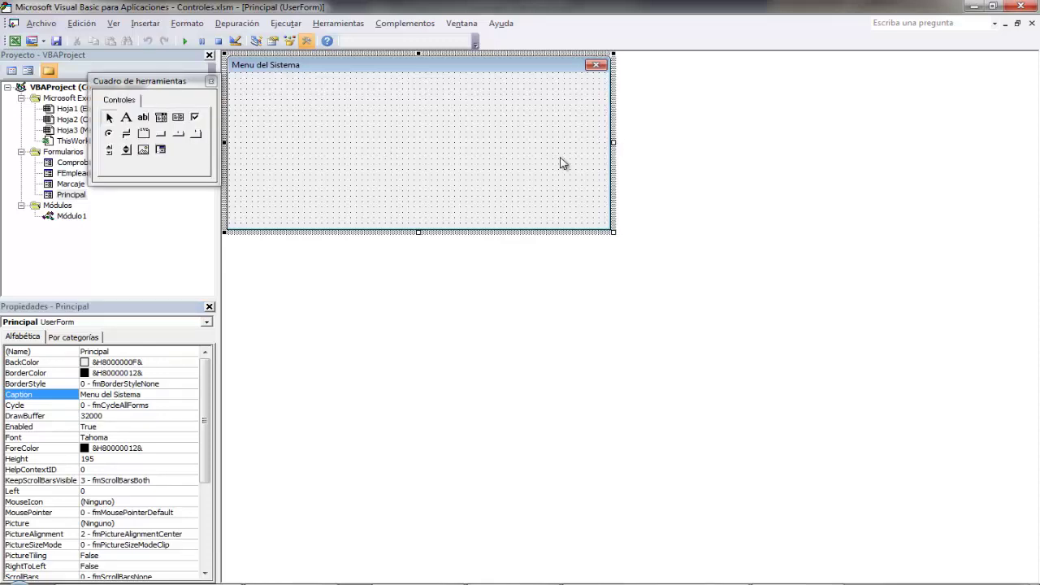
drag(419, 232, 420, 250)
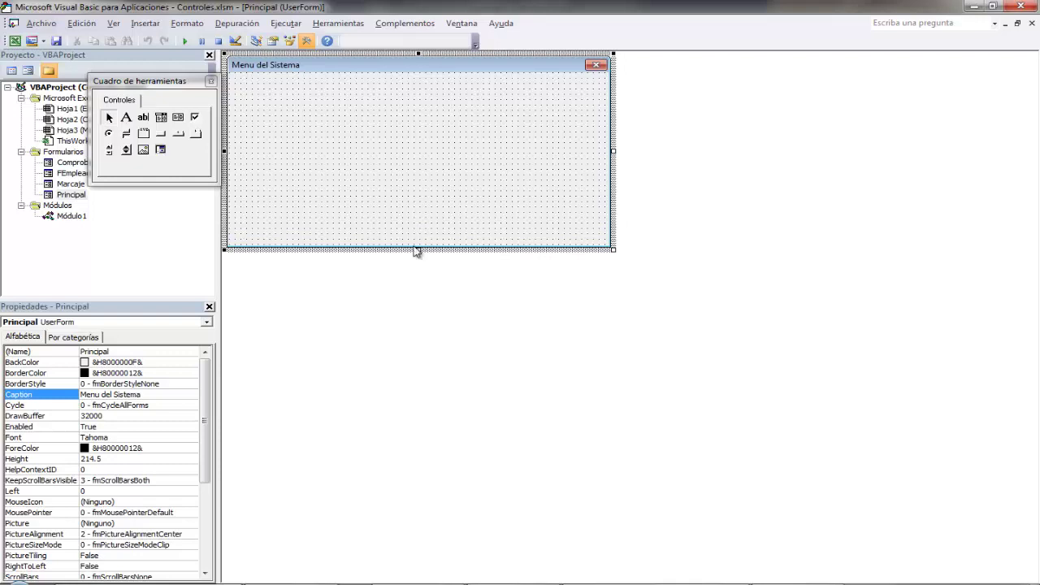
drag(421, 249, 421, 276)
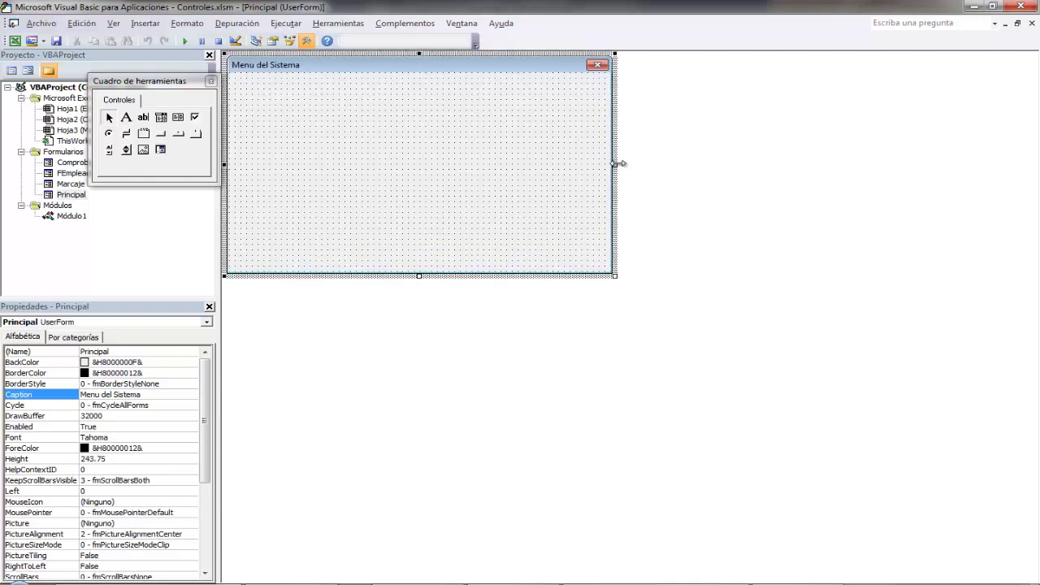
drag(613, 164, 629, 163)
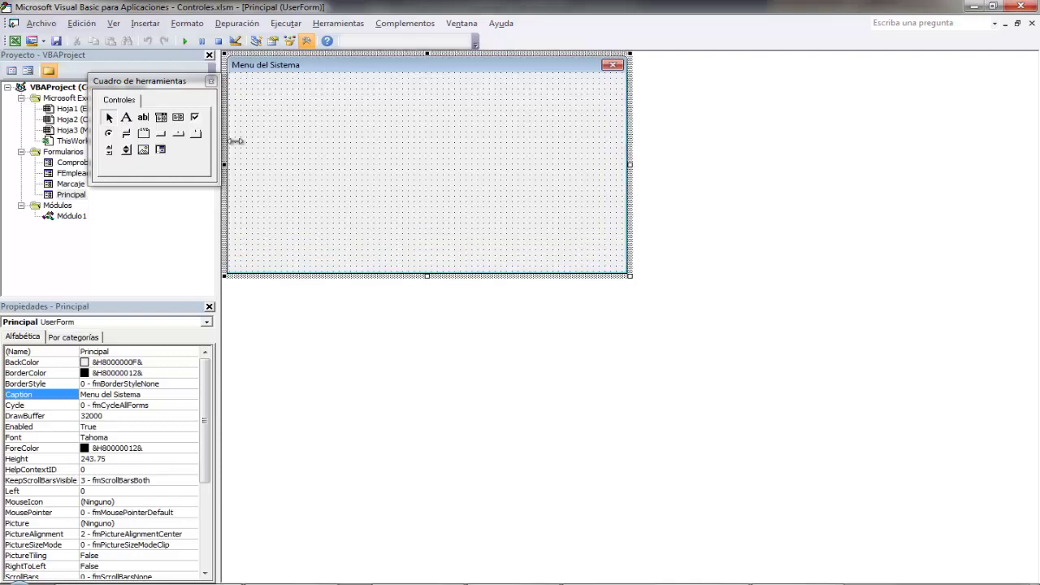
mouse_move(160, 133)
mouse_down()
mouse_move(289, 112)
mouse_move(323, 119)
mouse_up()
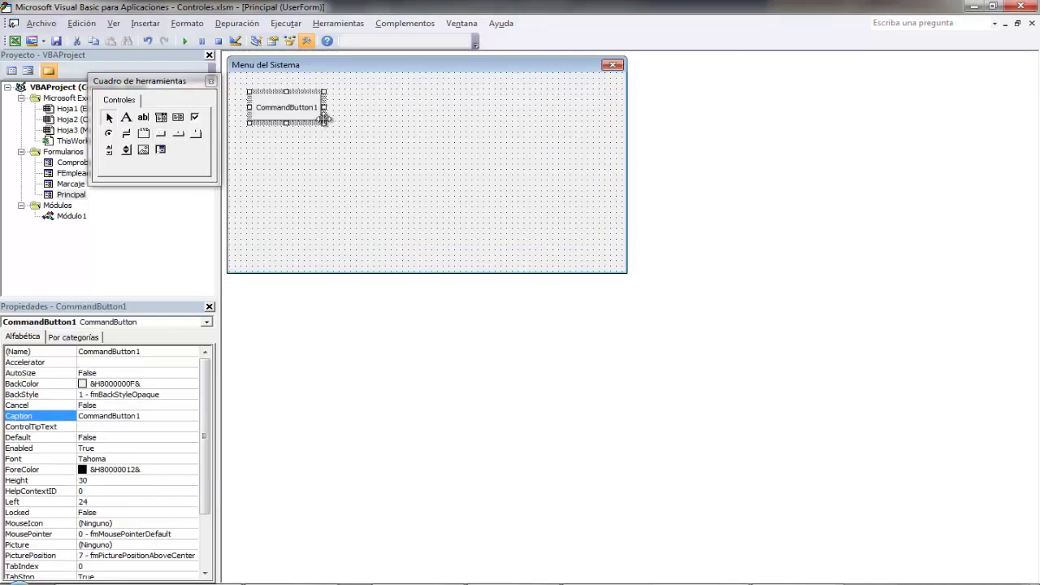
Enlarge the new button, caption it Empleados and name it B1.
drag(324, 120, 336, 128)
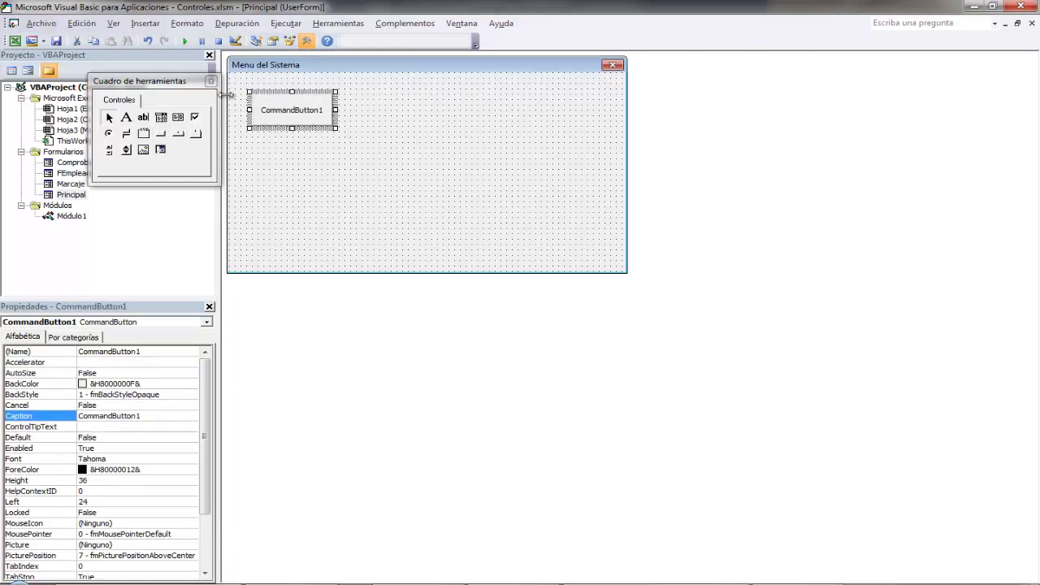
drag(174, 81, 171, 185)
click(144, 416)
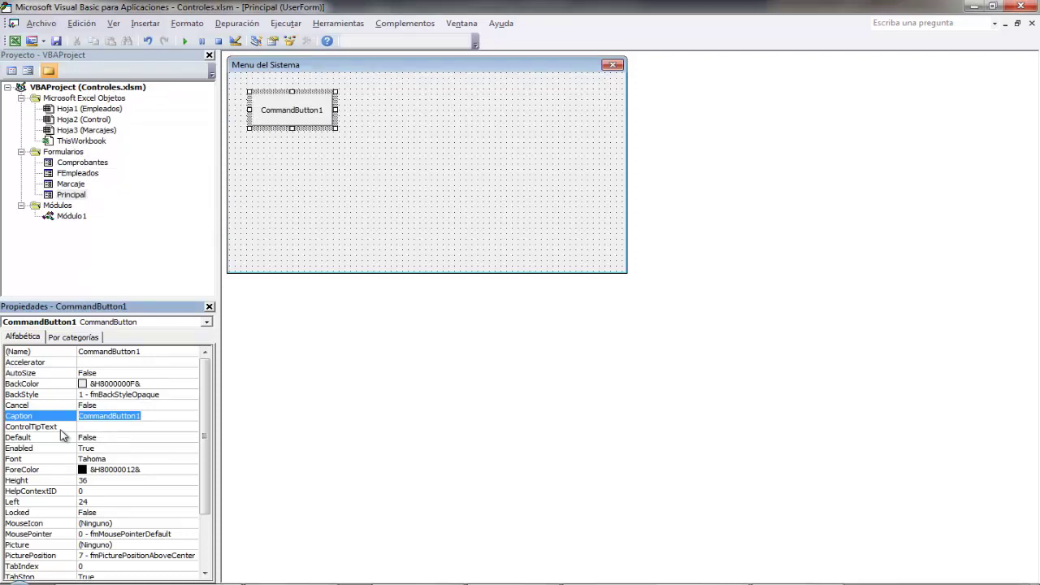
text(Empleados)
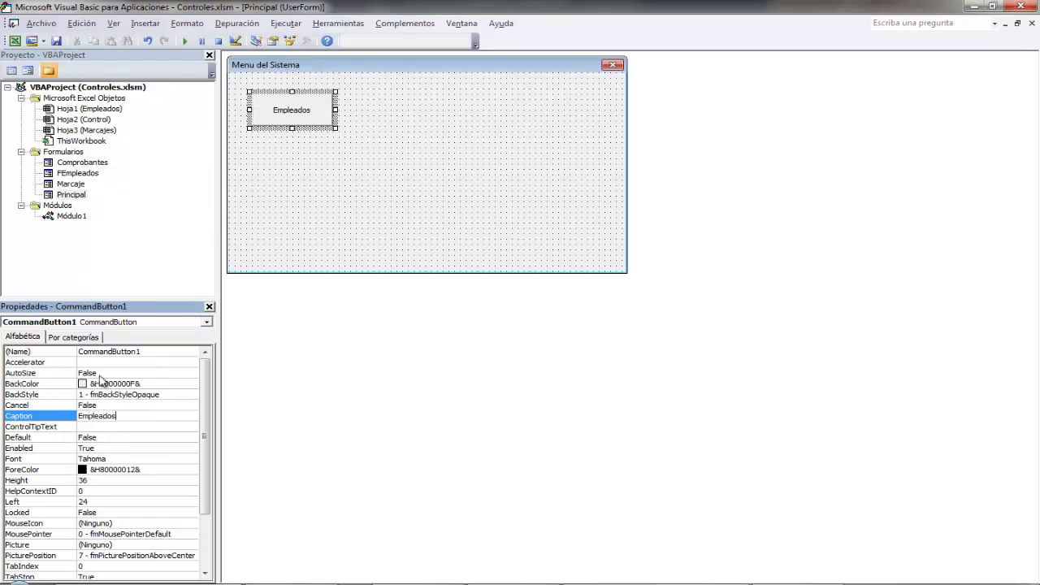
click(153, 352)
text(B1)
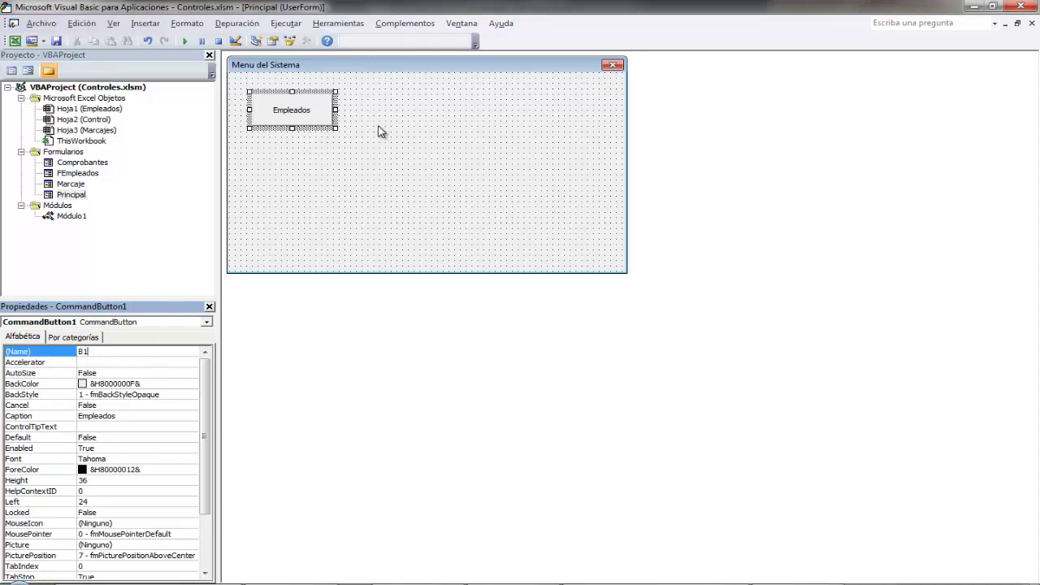
click(379, 130)
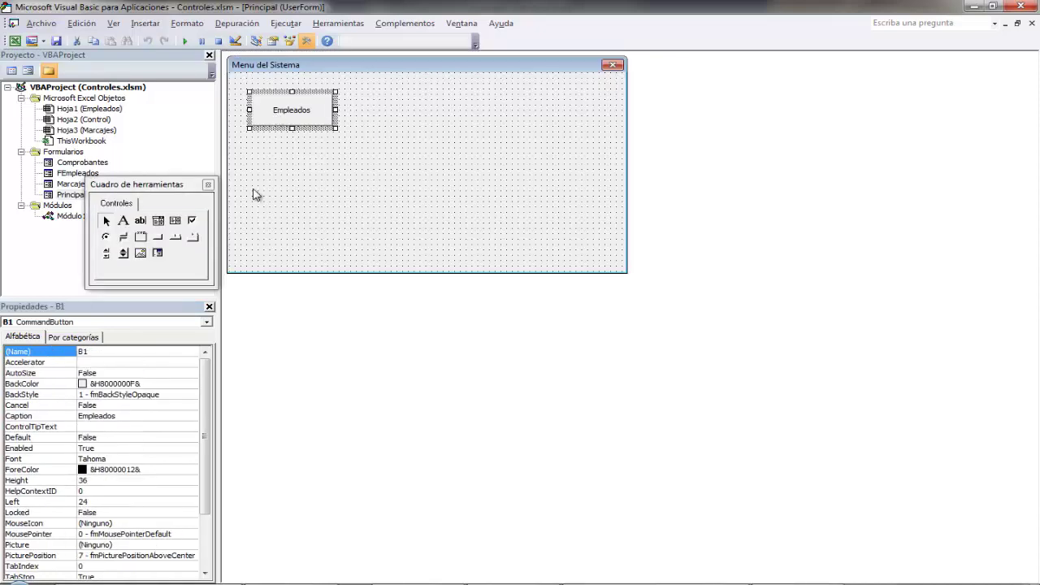
Make the Empleados button's font bold and copy the button.
click(186, 459)
click(192, 459)
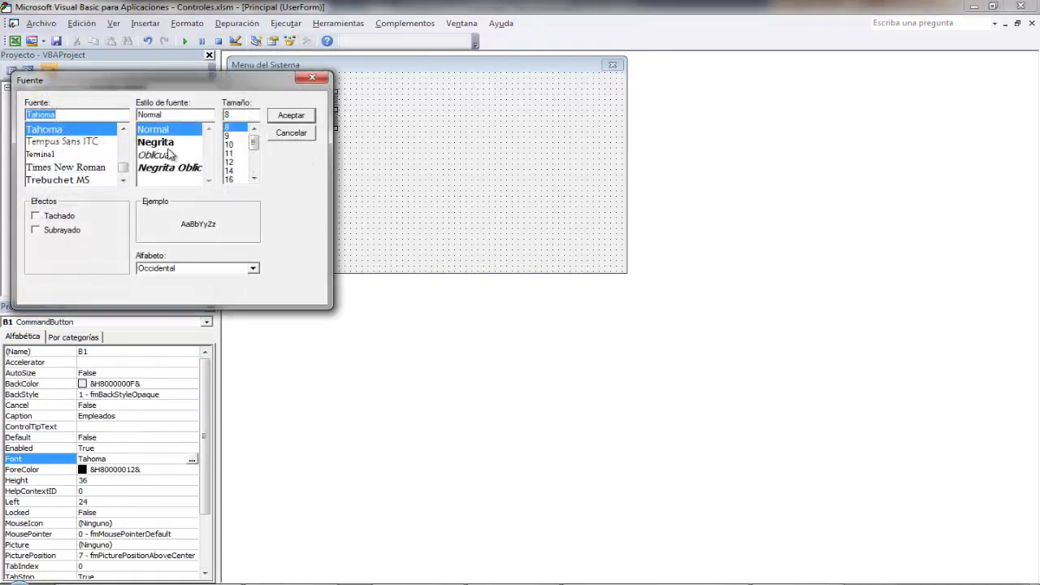
click(159, 142)
click(290, 115)
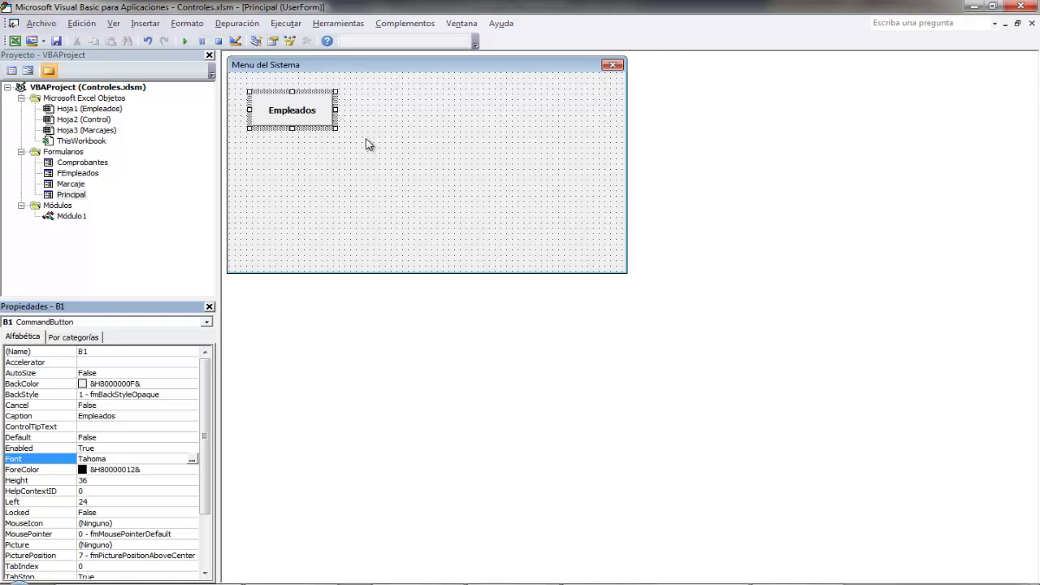
key(ctrl+c)
Paste a copy of the Empleados button, name it B2 and caption it 'Marcaje'.
right_click(354, 141)
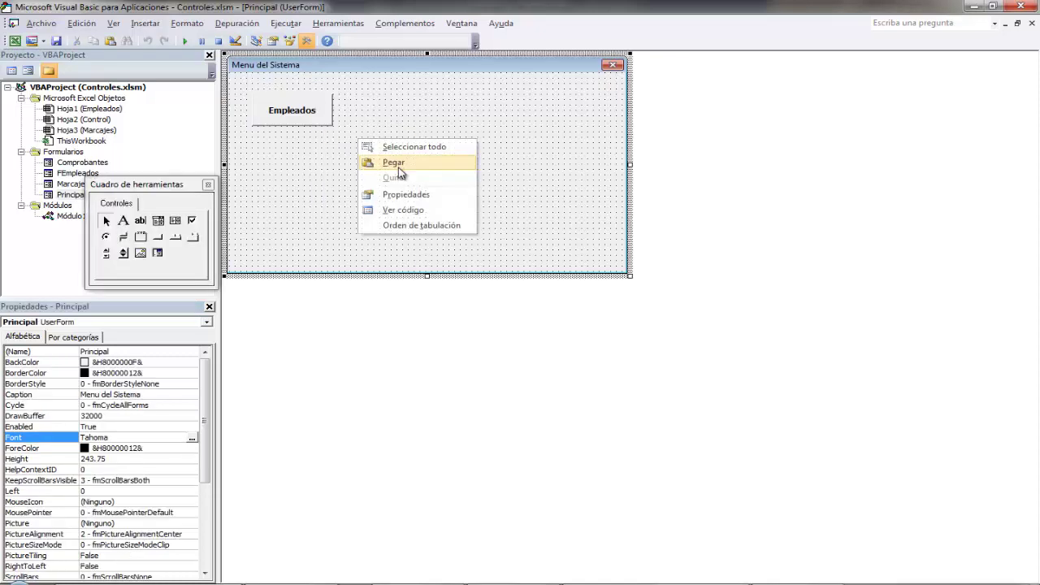
click(392, 165)
click(381, 114)
drag(423, 169, 400, 110)
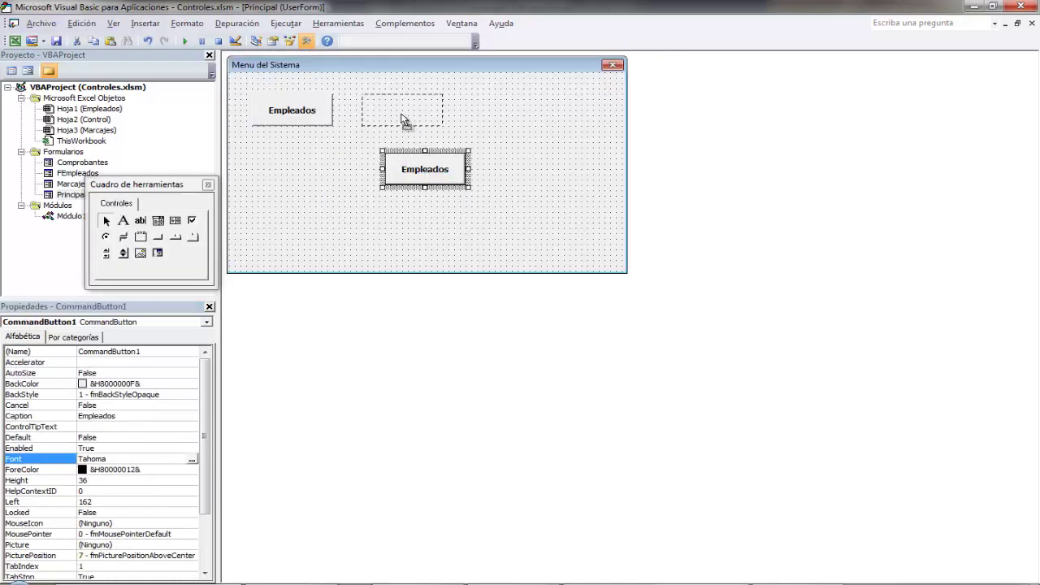
click(150, 356)
double_click(60, 351)
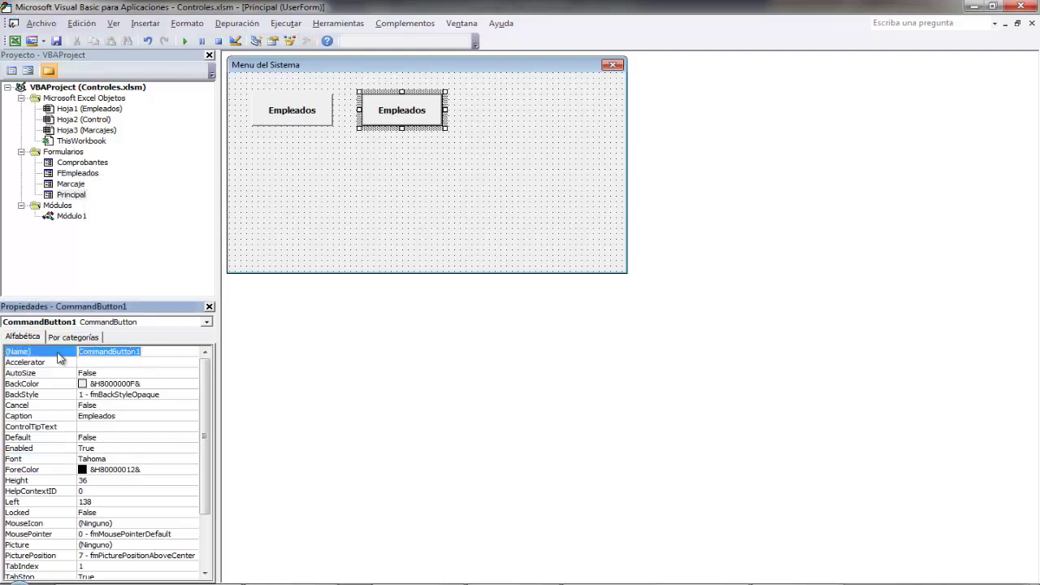
text(B2)
click(96, 417)
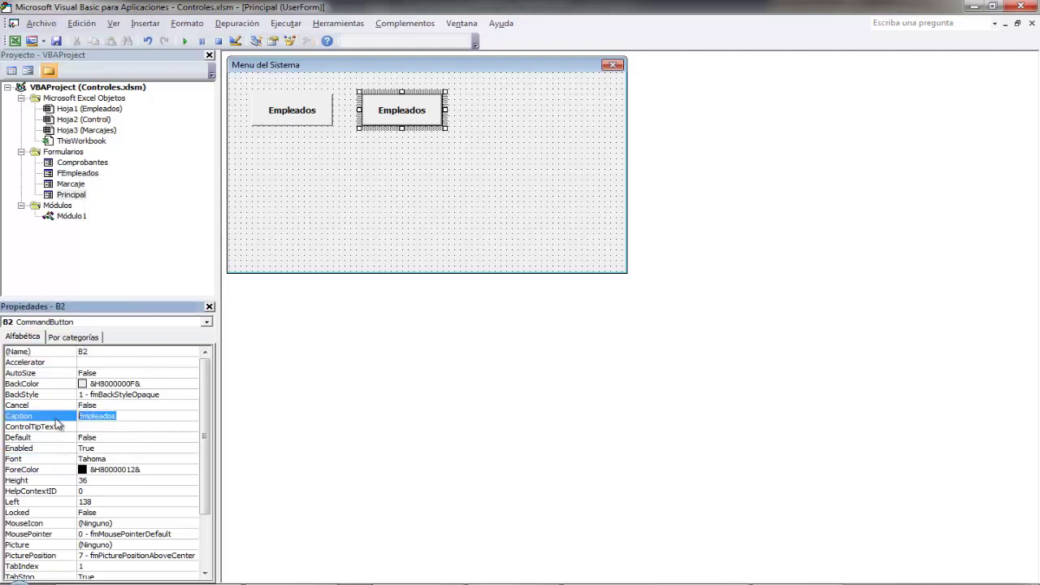
text(Marcaje)
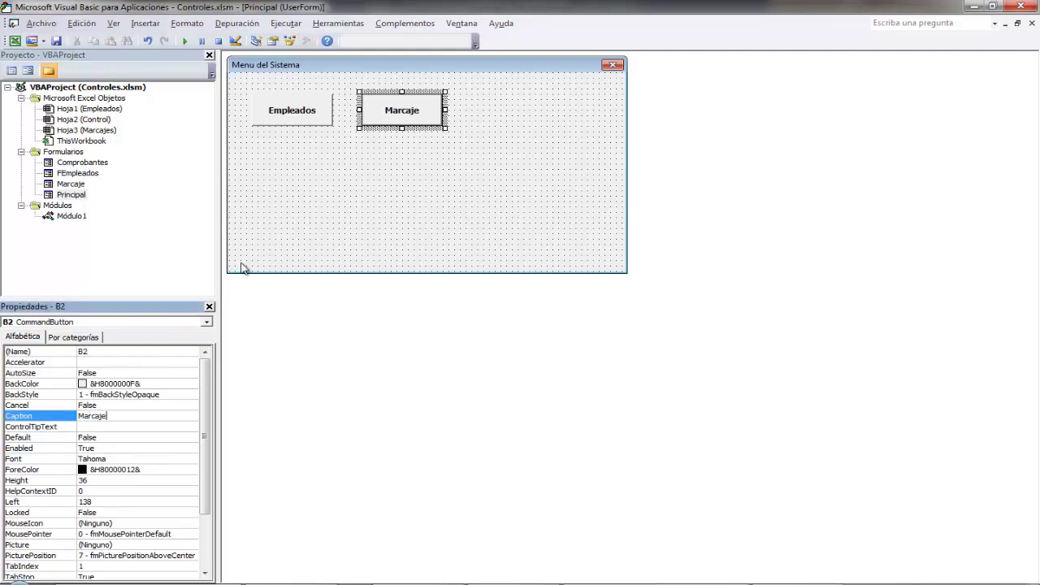
click(359, 175)
Paste another Empleados copy below it, named B3 and captioned 'Control de Marcajes'.
right_click(360, 174)
click(369, 195)
drag(385, 175, 281, 167)
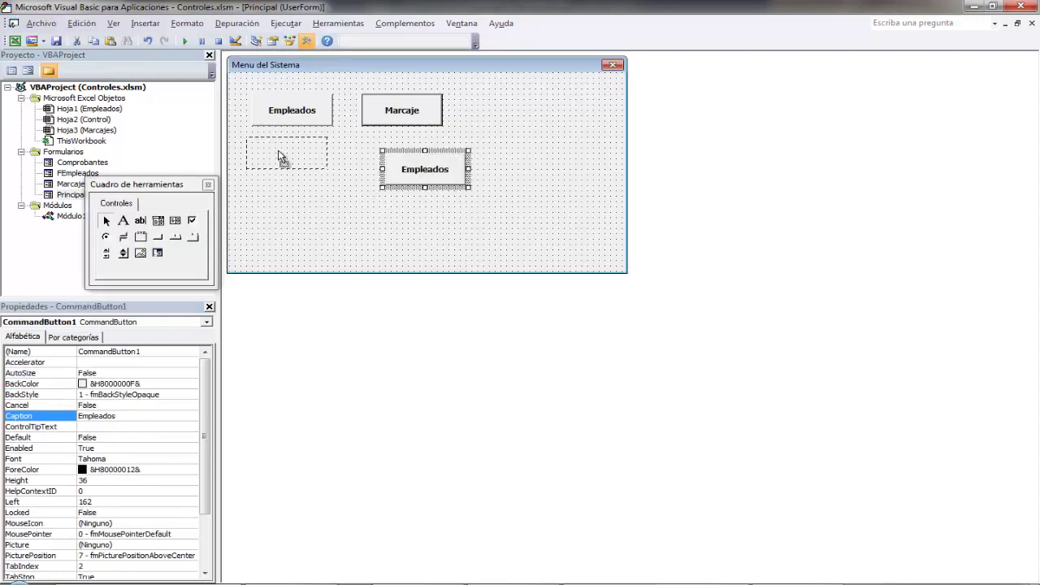
click(173, 352)
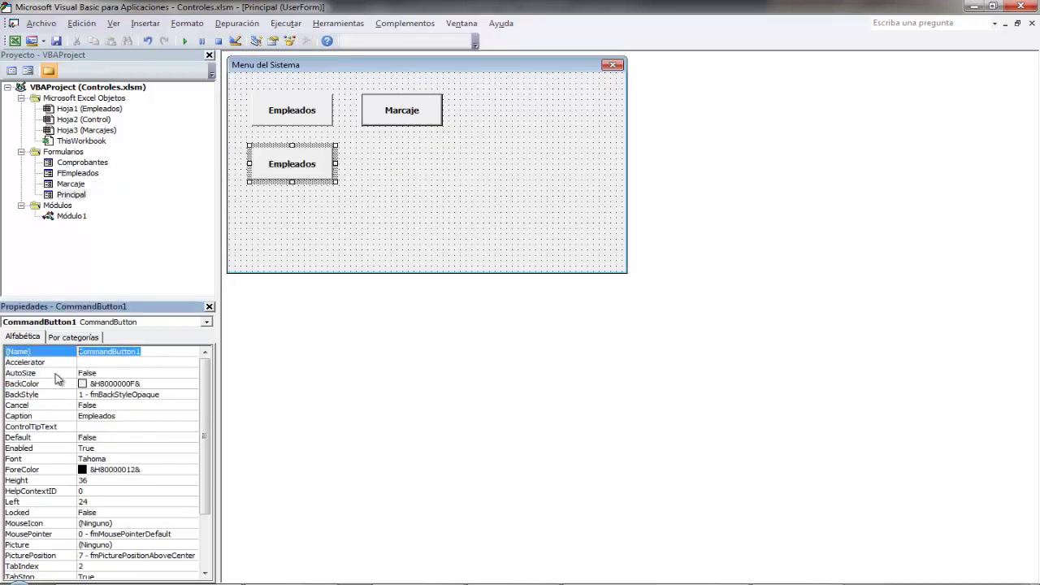
text(B3)
click(141, 416)
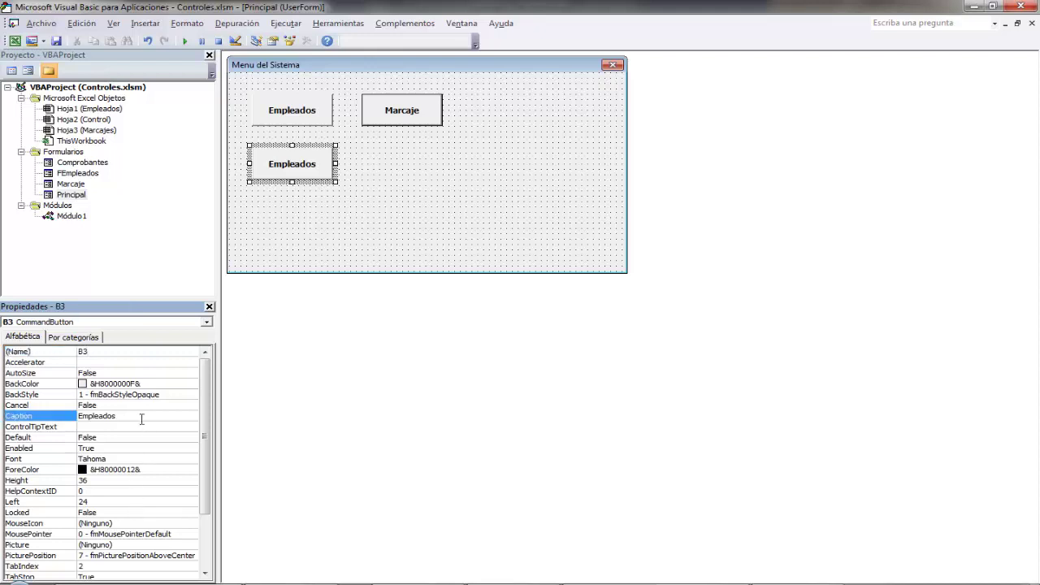
click(66, 419)
text(Control)
text( de Marcajes)
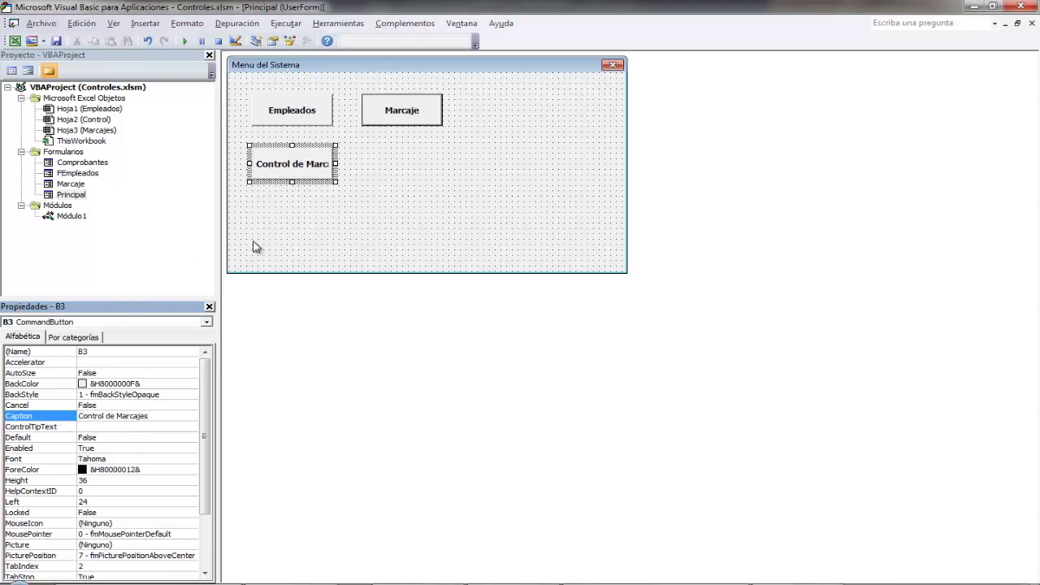
Fit Control de Marcajes (PicturePosition 10, height 36) and stack Empleados, it and Marcaje leftward.
click(336, 164)
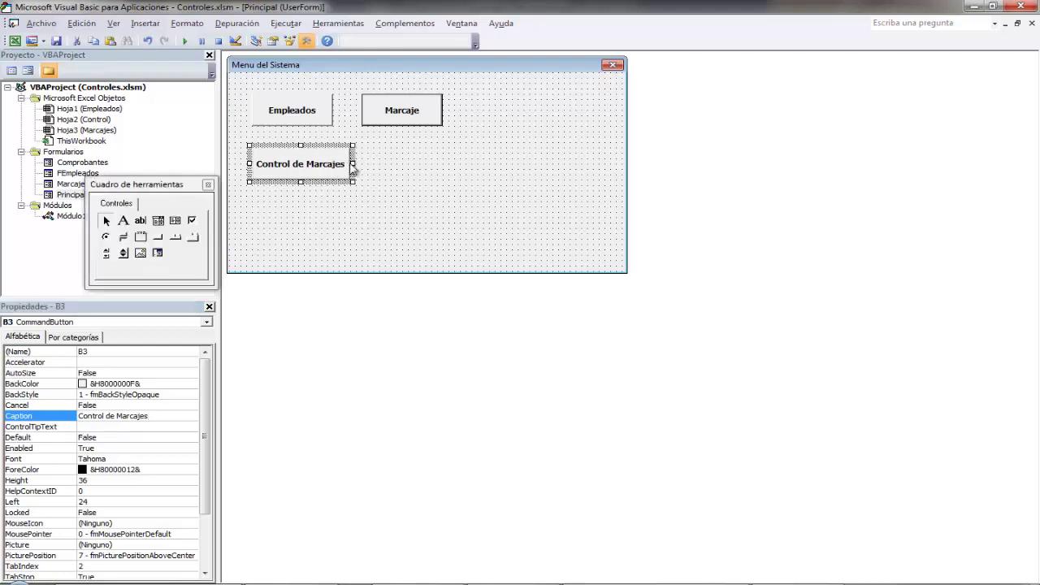
drag(336, 166, 317, 179)
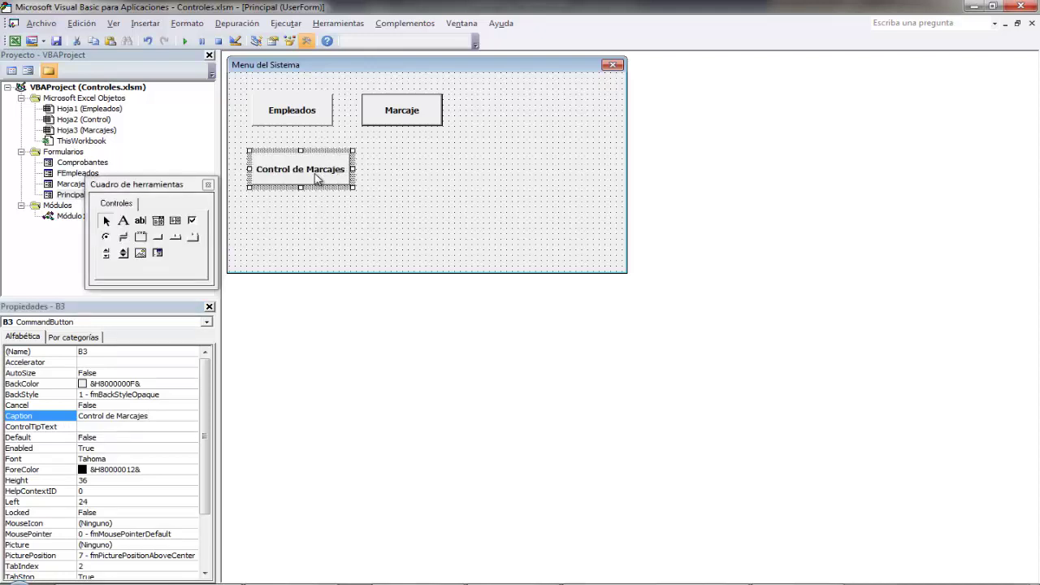
click(159, 395)
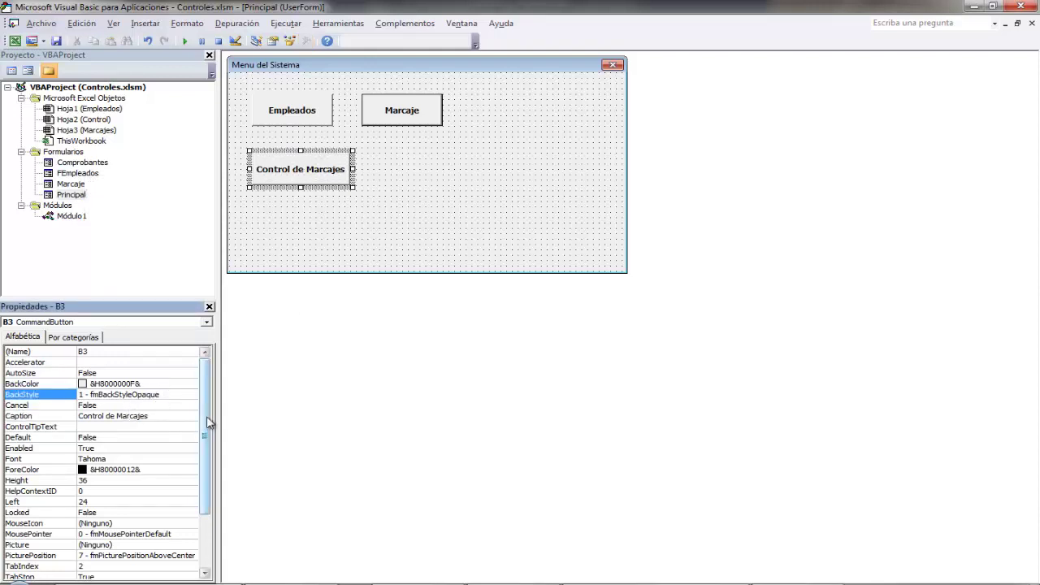
double_click(97, 373)
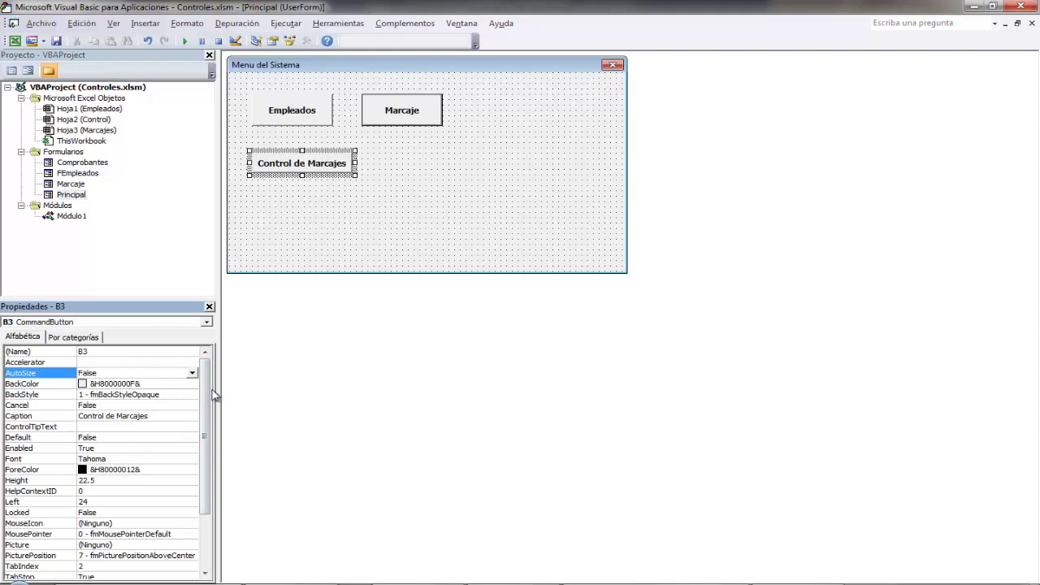
drag(213, 395, 208, 475)
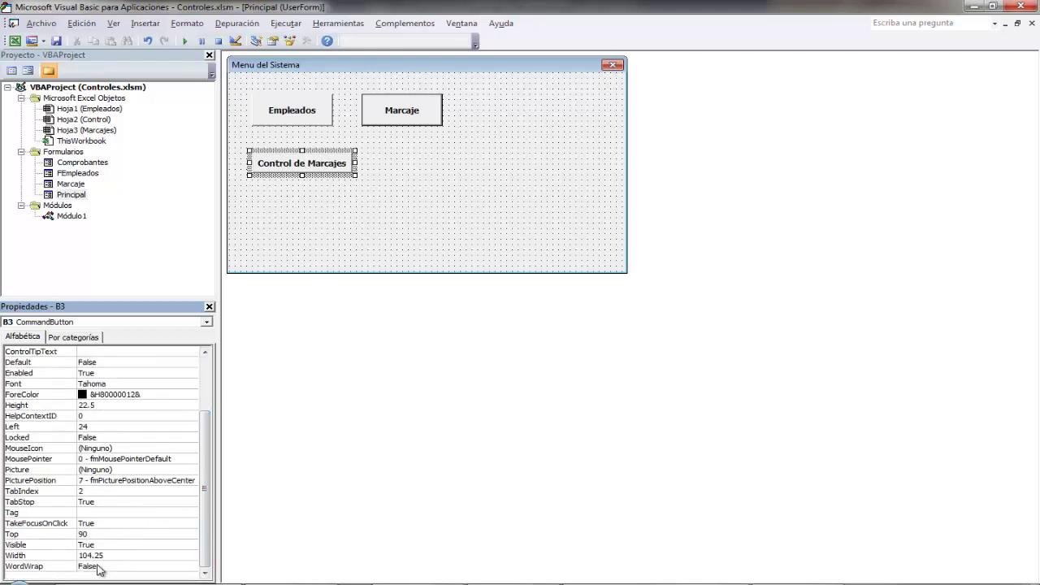
click(107, 480)
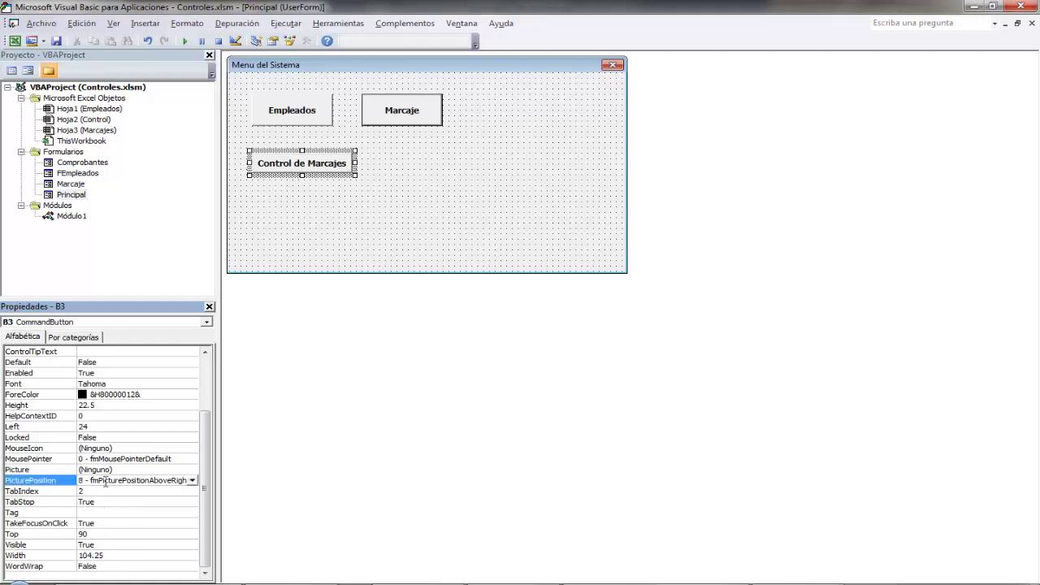
key(Down)
key(Down)
key(Down)
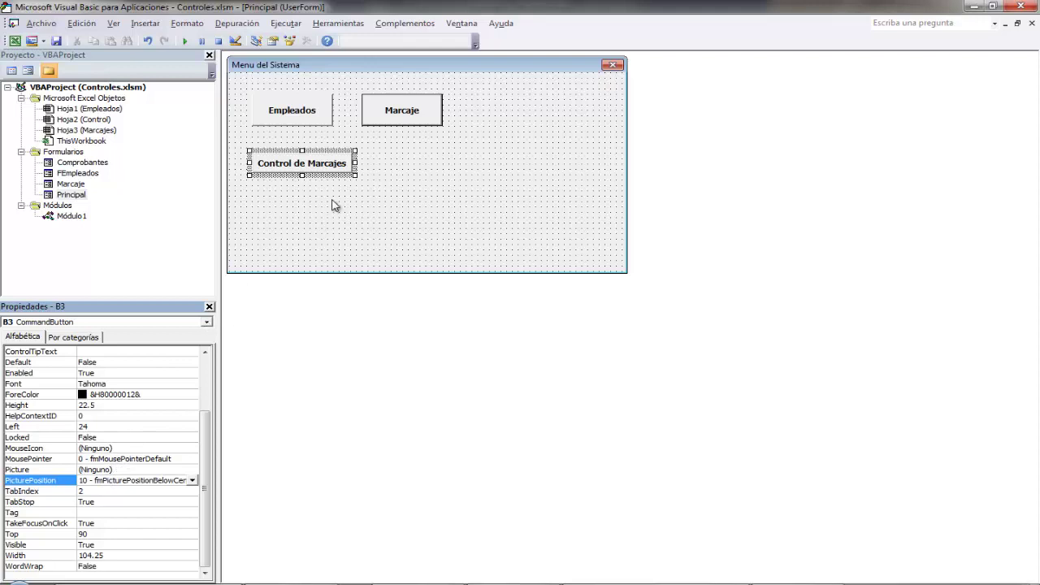
drag(302, 175, 303, 187)
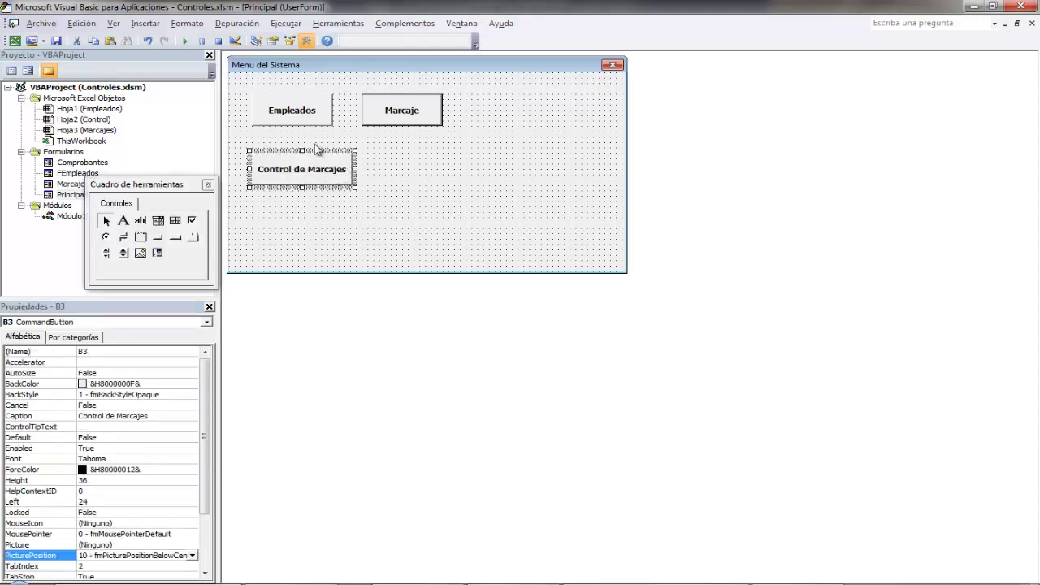
drag(310, 122, 322, 145)
drag(394, 124, 285, 221)
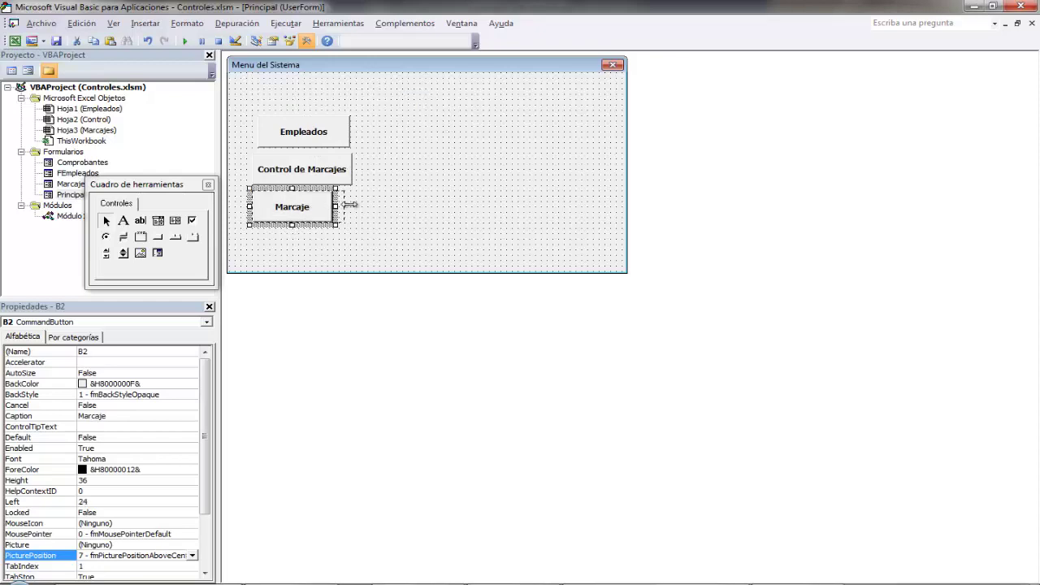
Duplicate the Marcaje button as B4 captioned 'Salir del Sistema' beside Marcaje.
right_click(307, 211)
click(344, 228)
right_click(372, 216)
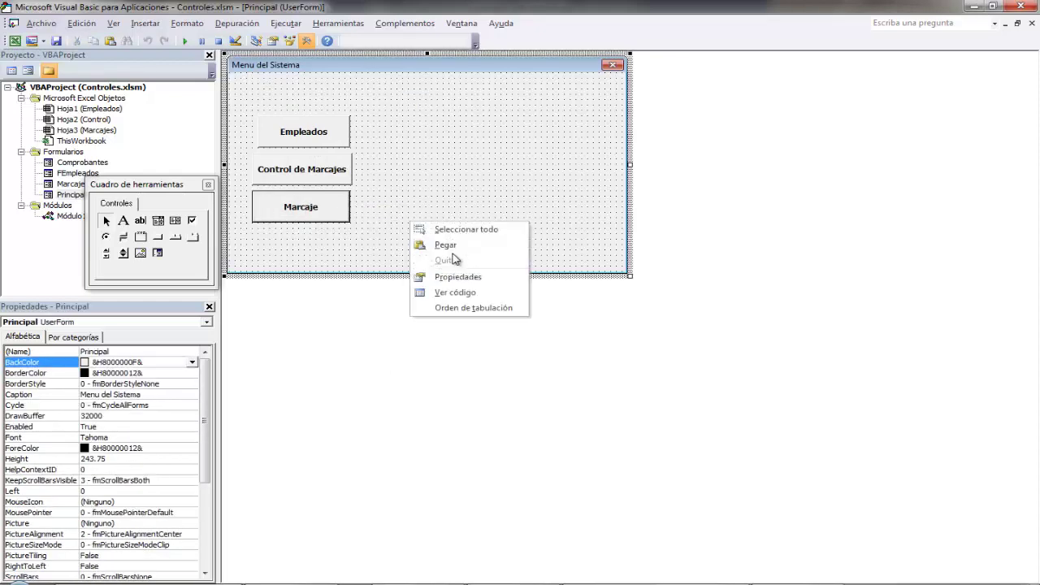
click(390, 241)
drag(407, 179, 410, 241)
click(154, 351)
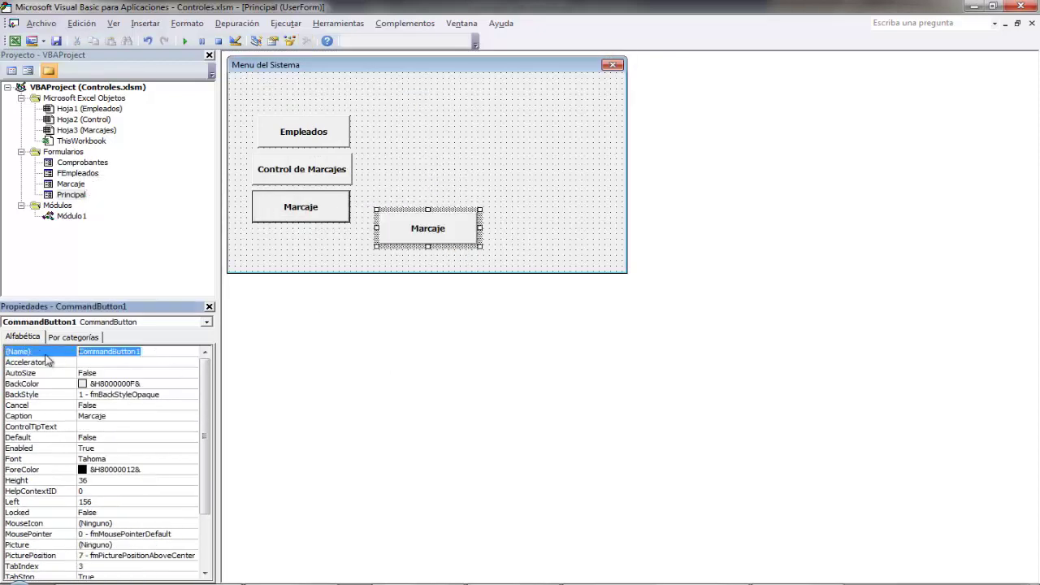
text(B4)
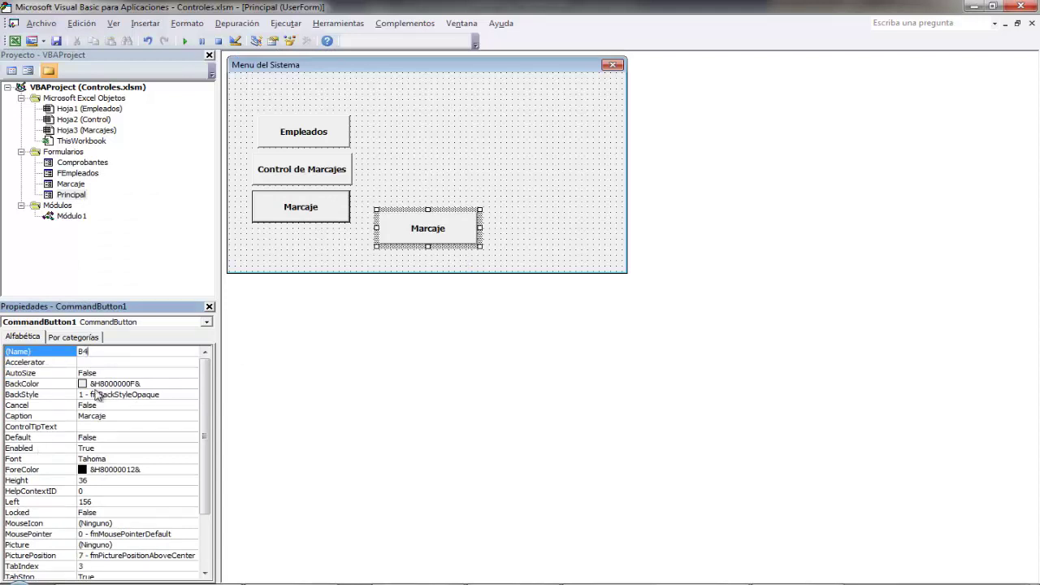
click(36, 415)
text(Salir de)
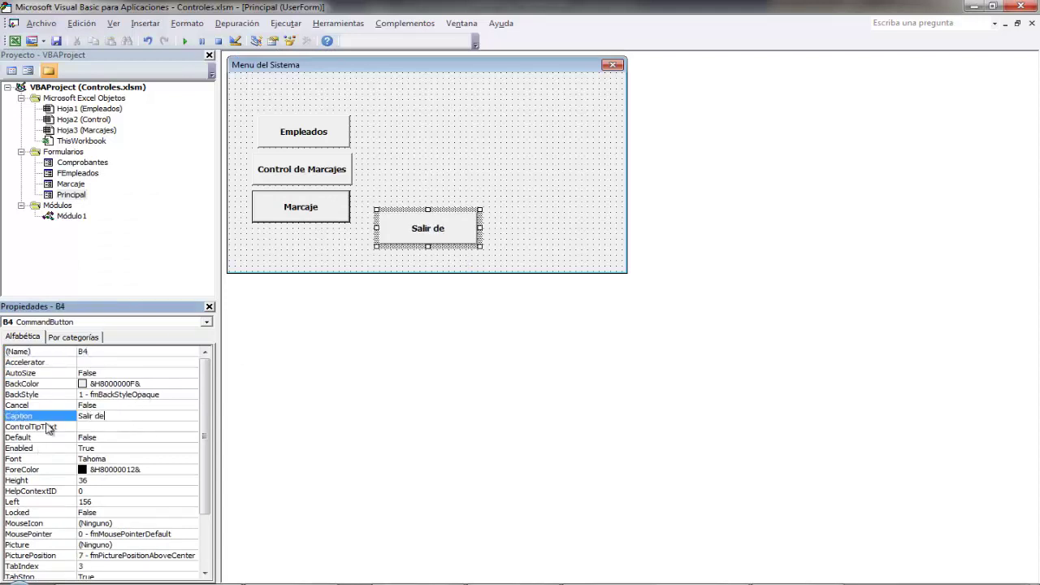
text(l Sistema)
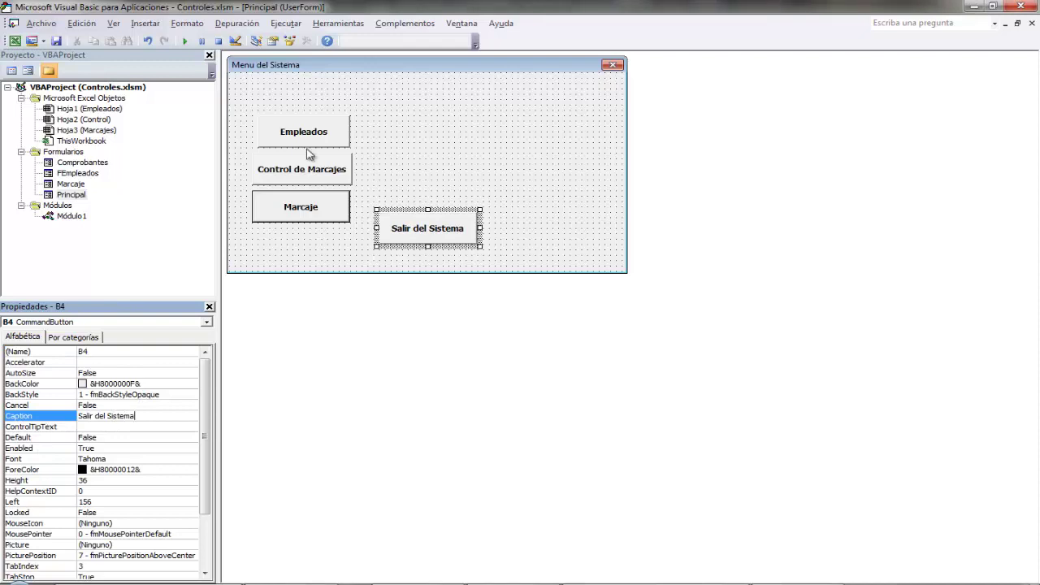
click(443, 160)
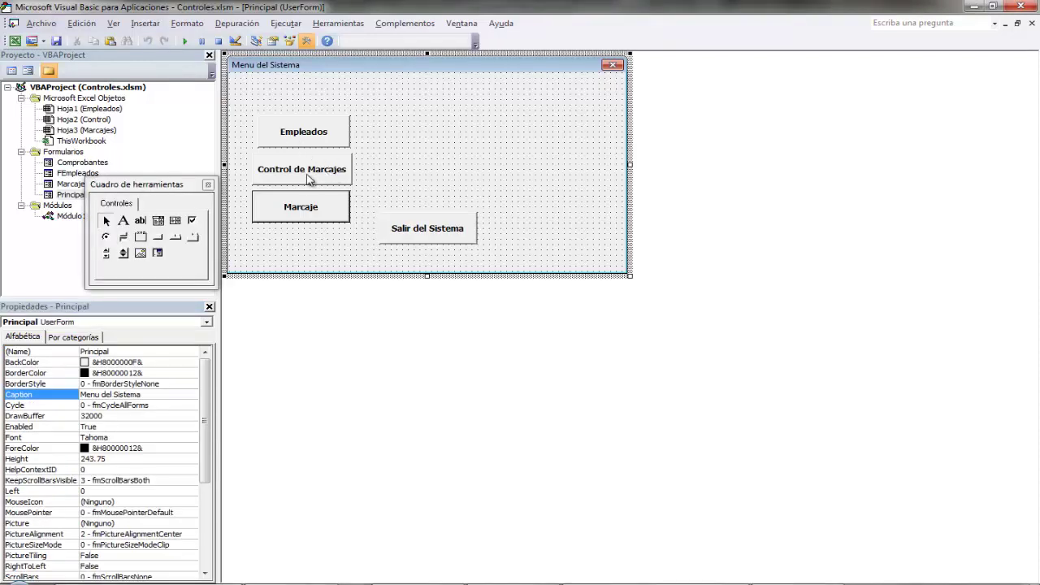
Arrange Empleados, Marcaje, Control de Marcajes and Salir del Sistema into a 2×2 grid.
drag(308, 179, 454, 200)
drag(298, 208, 424, 149)
drag(303, 149, 303, 135)
drag(411, 154, 393, 124)
mouse_move(428, 199)
mouse_down()
mouse_move(297, 172)
mouse_move(309, 187)
mouse_up()
drag(414, 128, 457, 126)
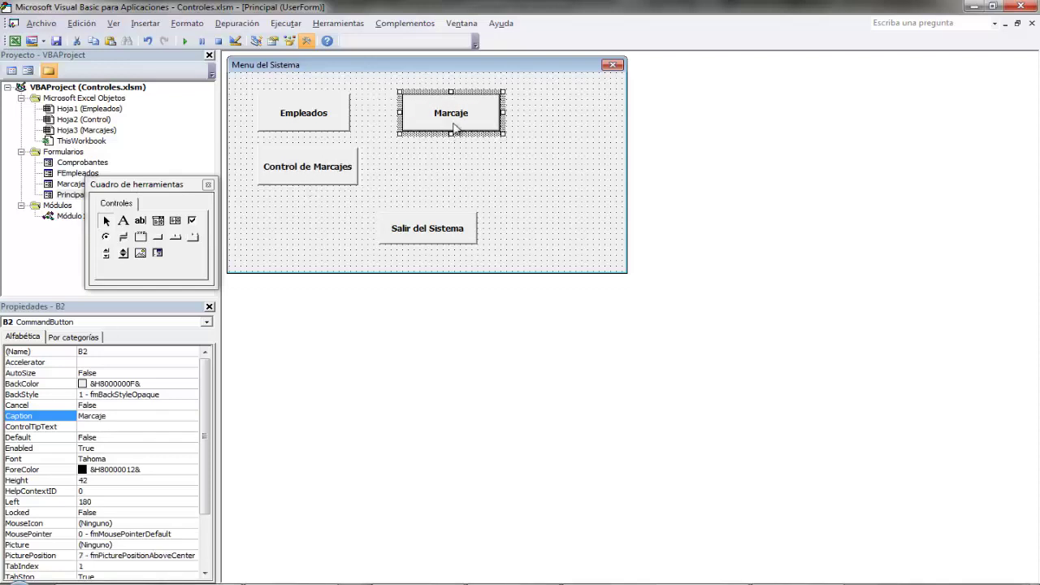
drag(439, 211, 460, 171)
Shrink the form's width and height to fit the grid, then open the Empleados Click procedure.
click(604, 169)
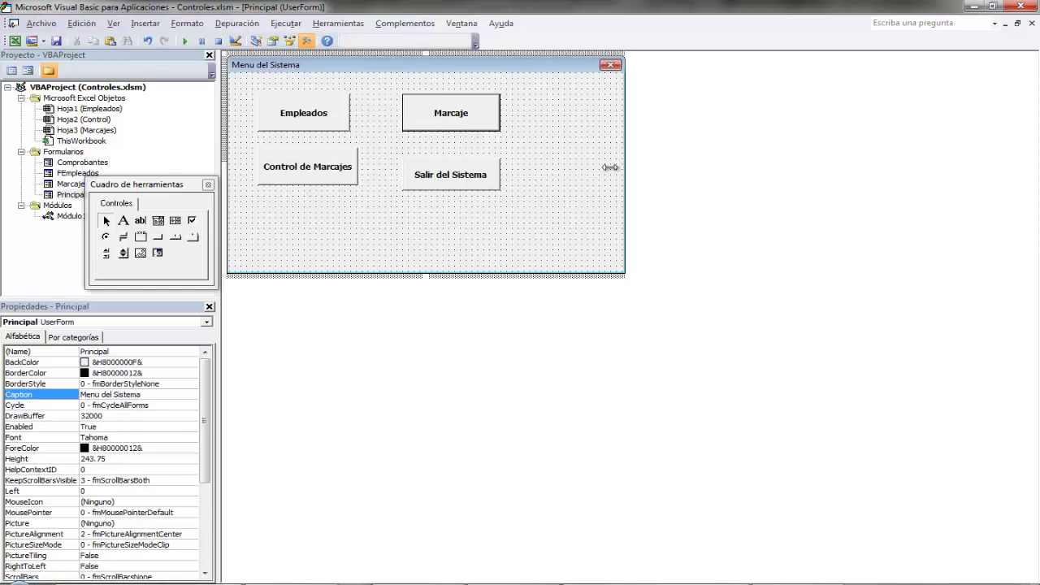
drag(610, 167, 544, 167)
drag(387, 274, 387, 230)
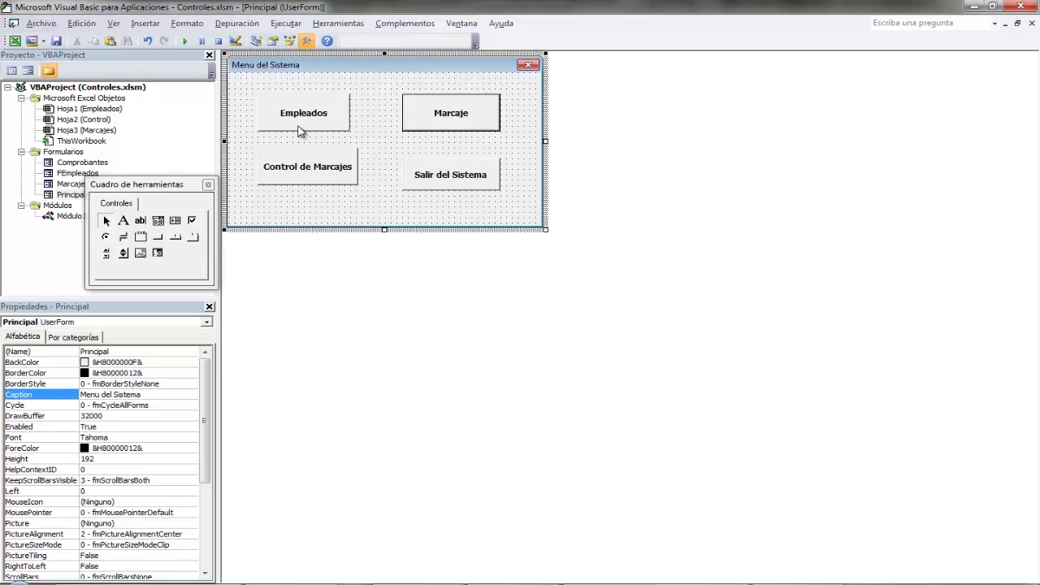
double_click(301, 131)
text(unlo)
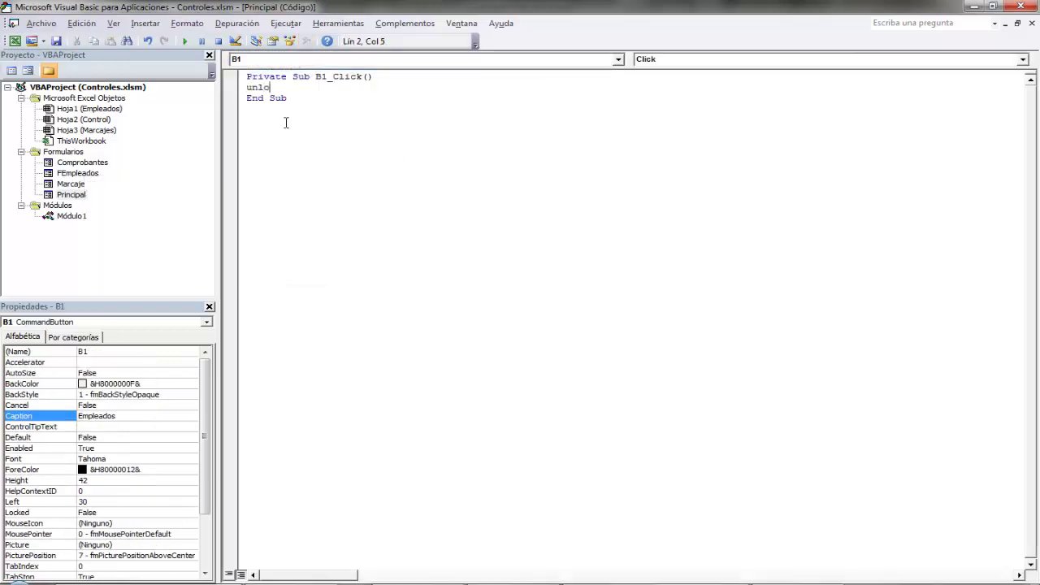
Code B1_Click with Unload Me and FEmpleados.Show.
text(ad me)
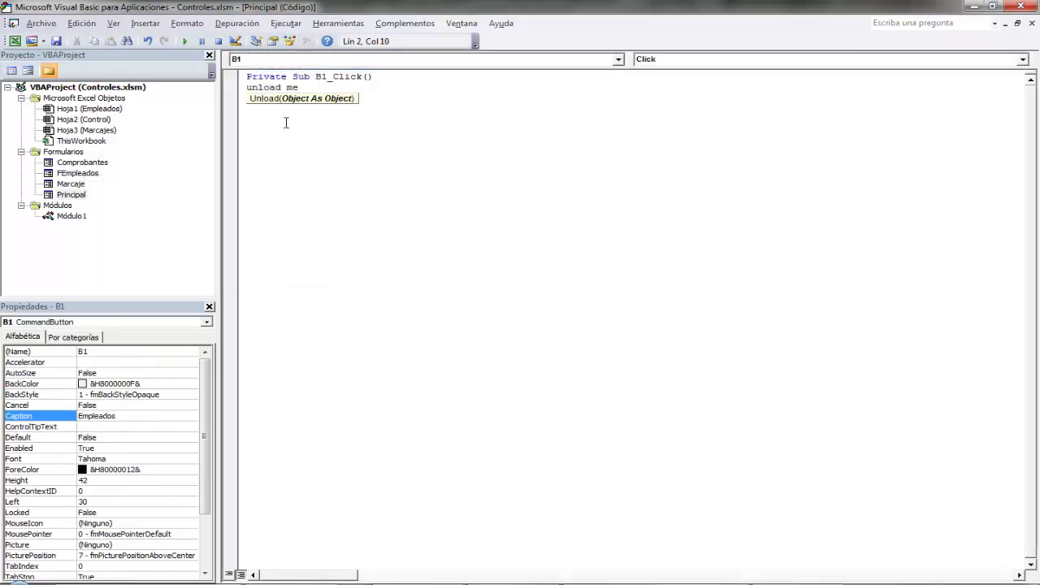
key(Return)
text(emp)
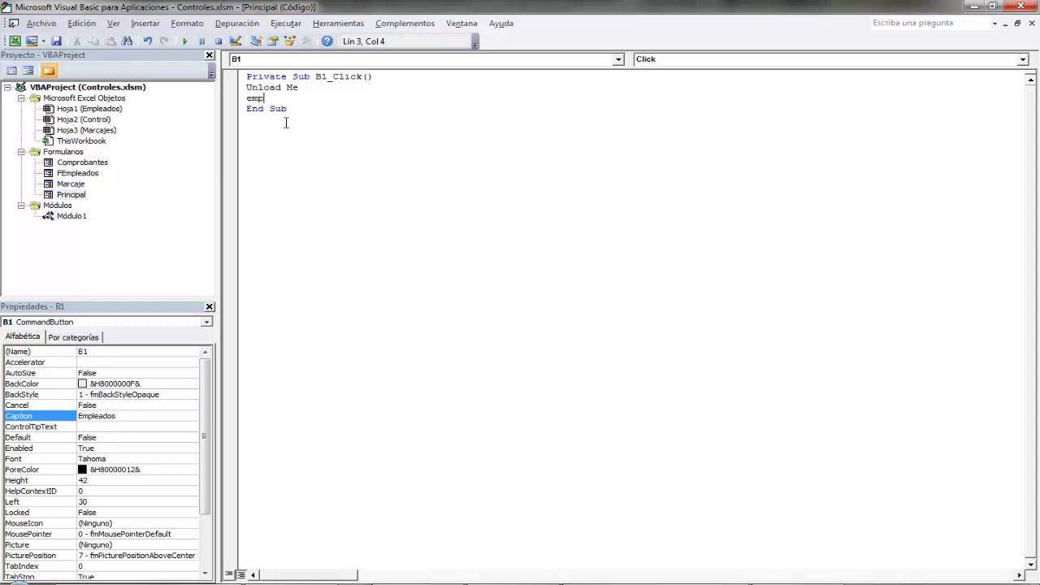
text(lea)
key(BackSpace)
key(BackSpace)
key(BackSpace)
text(leado.s)
key(space)
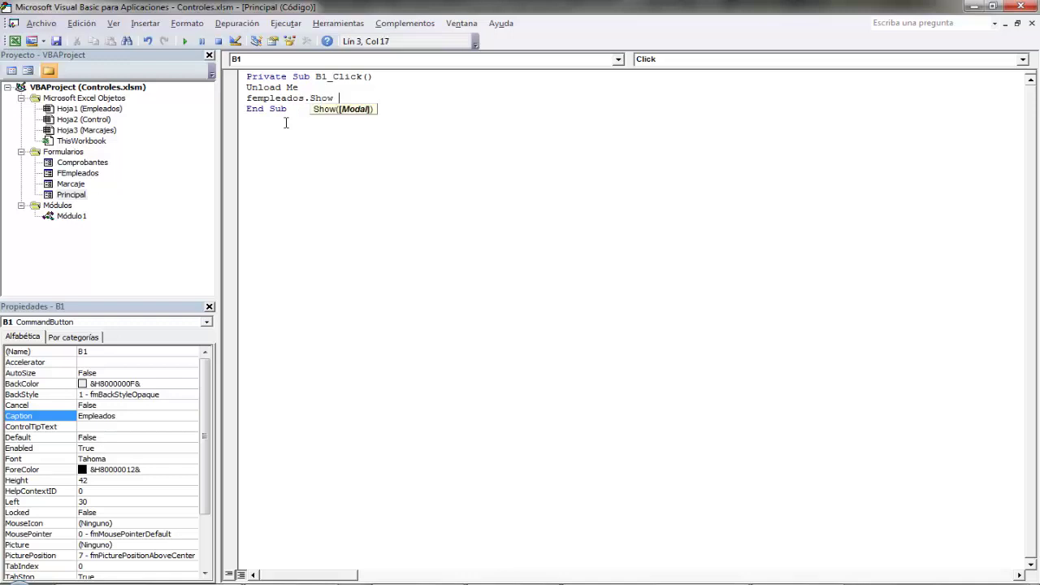
click(286, 123)
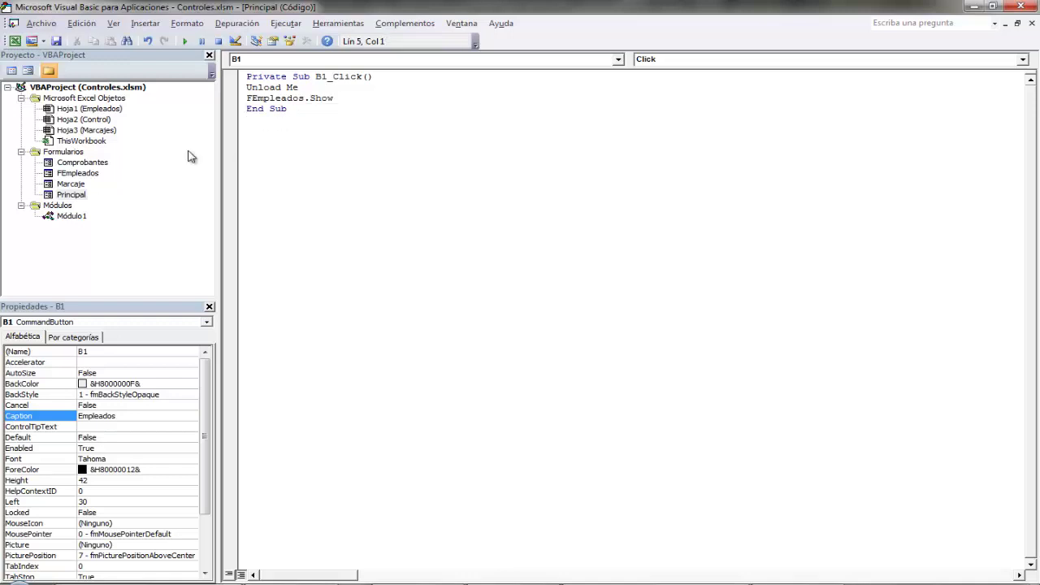
Code the Marcaje button's Click with Unload Me and a Show call for Marcaje.
double_click(71, 195)
double_click(422, 126)
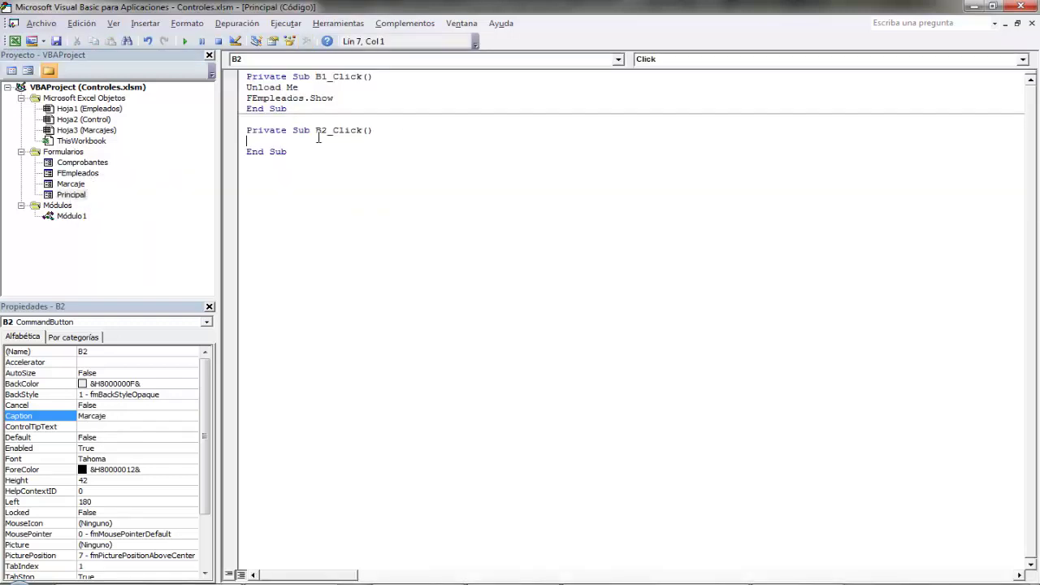
text(unload m)
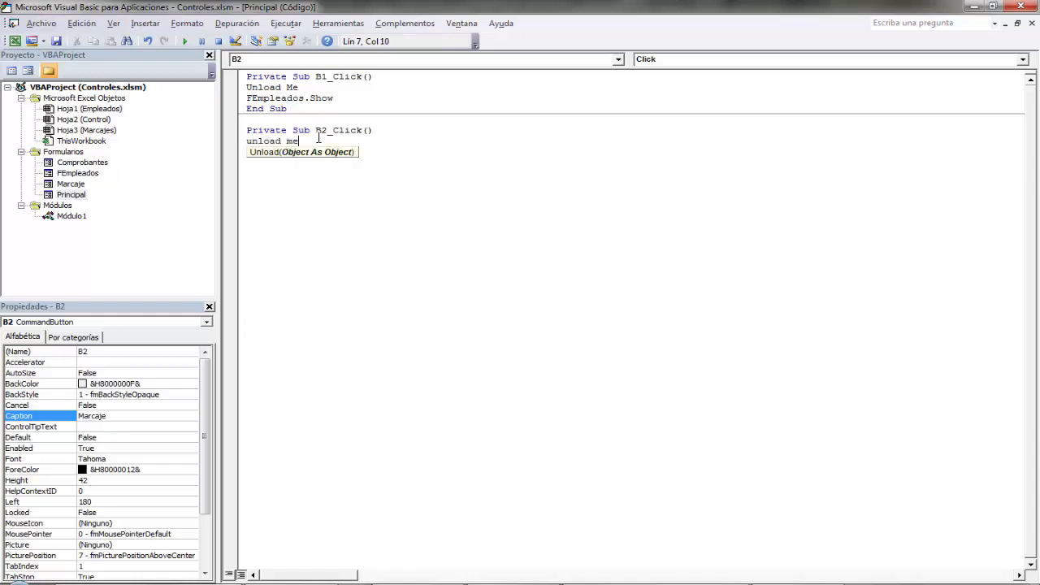
text(e)
key(Return)
text(marcaje)
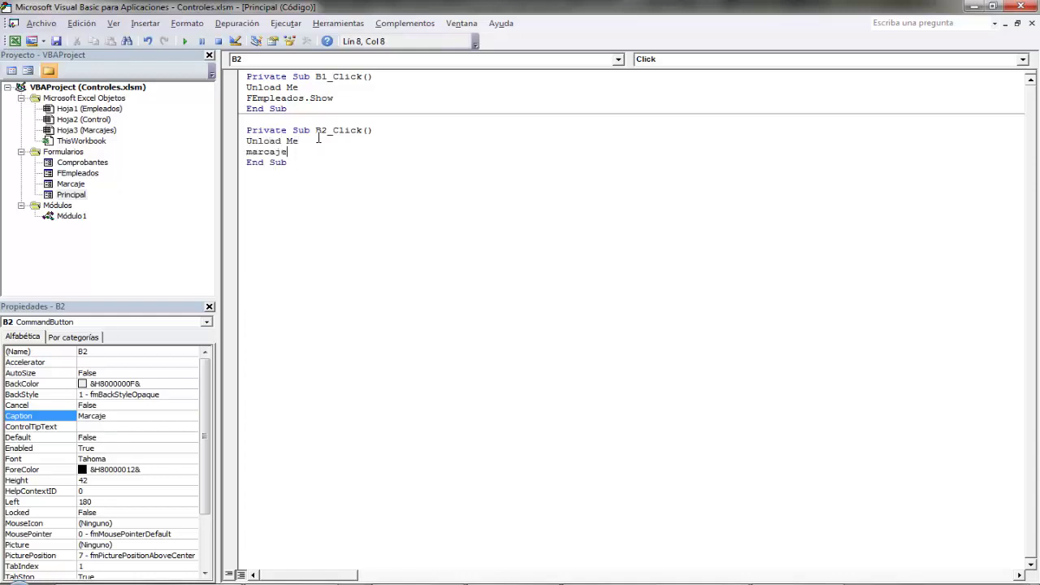
text(.s)
key(space)
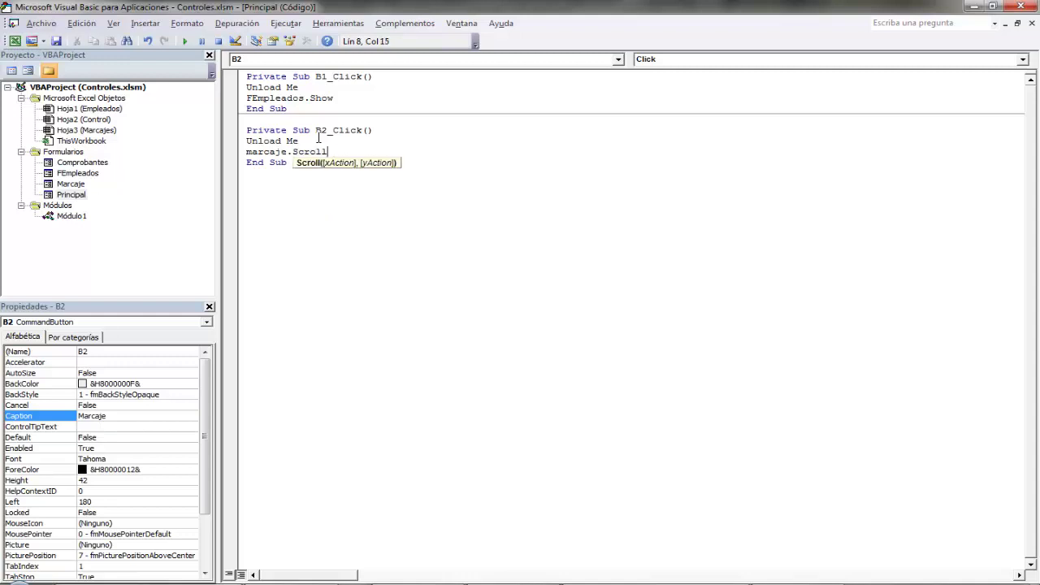
key(BackSpace)
key(BackSpace)
key(BackSpace)
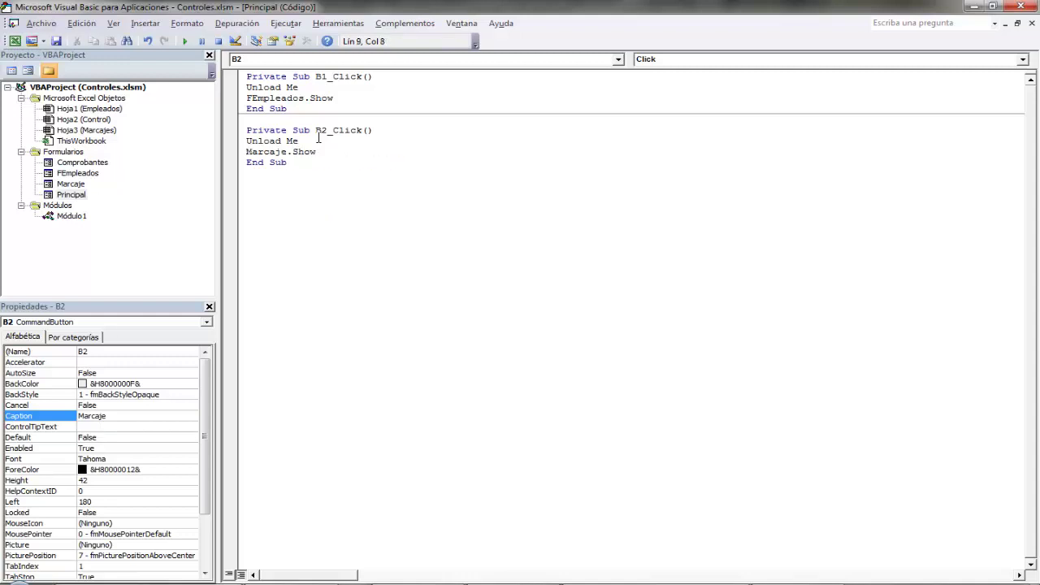
Code B3_Click with Unload Me and Comprobantes.Show.
double_click(77, 196)
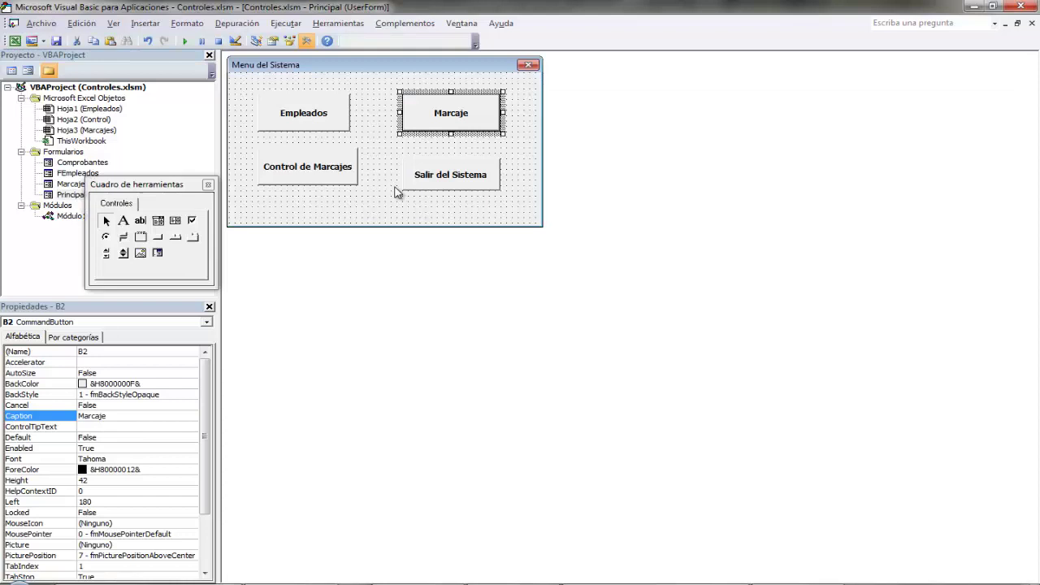
double_click(333, 172)
text(adloe)
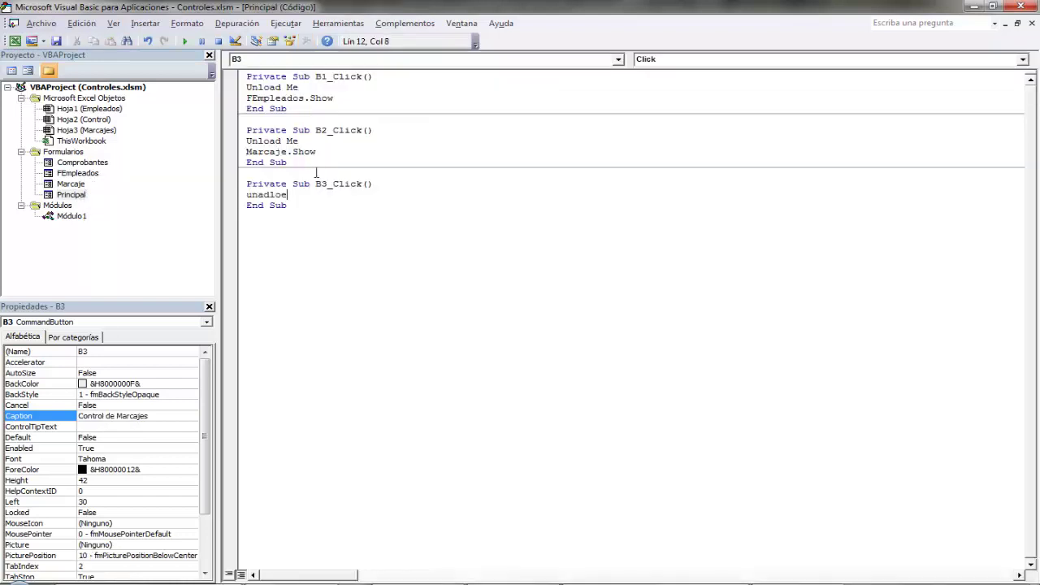
text(oad )
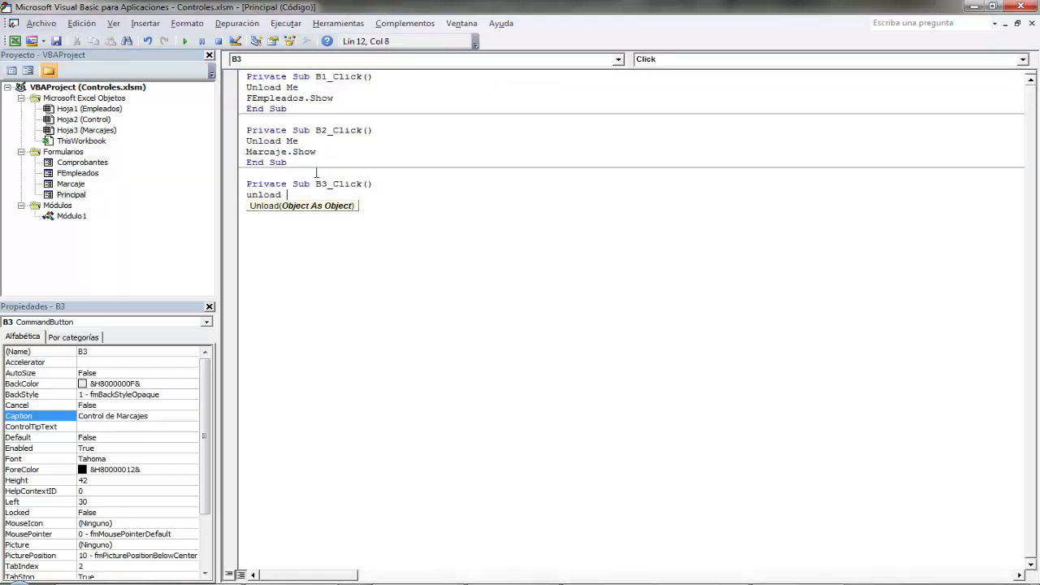
text(Me)
key(Return)
text(compro)
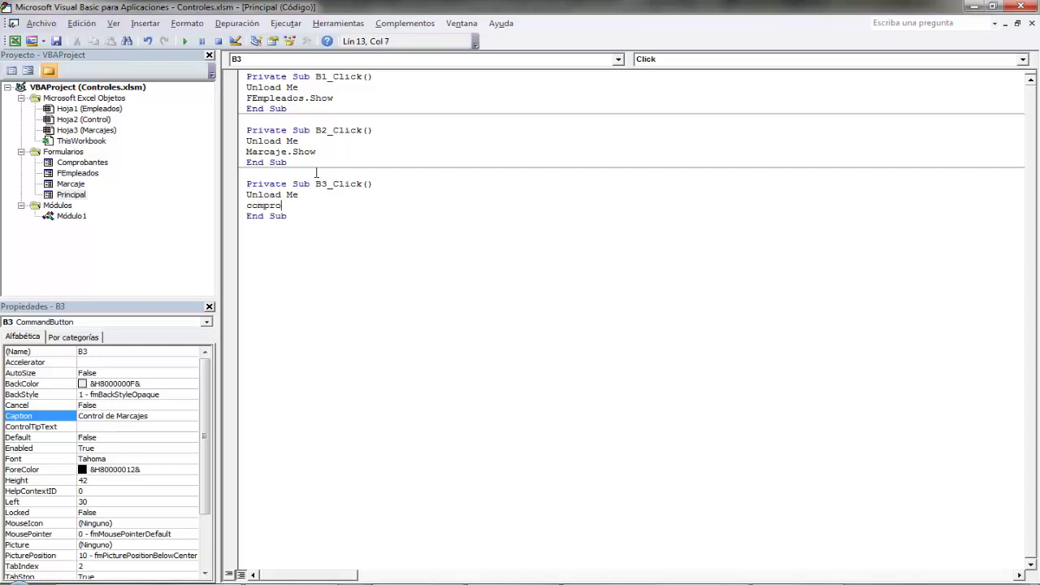
text(bante)
text(.sh)
key(Tab)
click(268, 238)
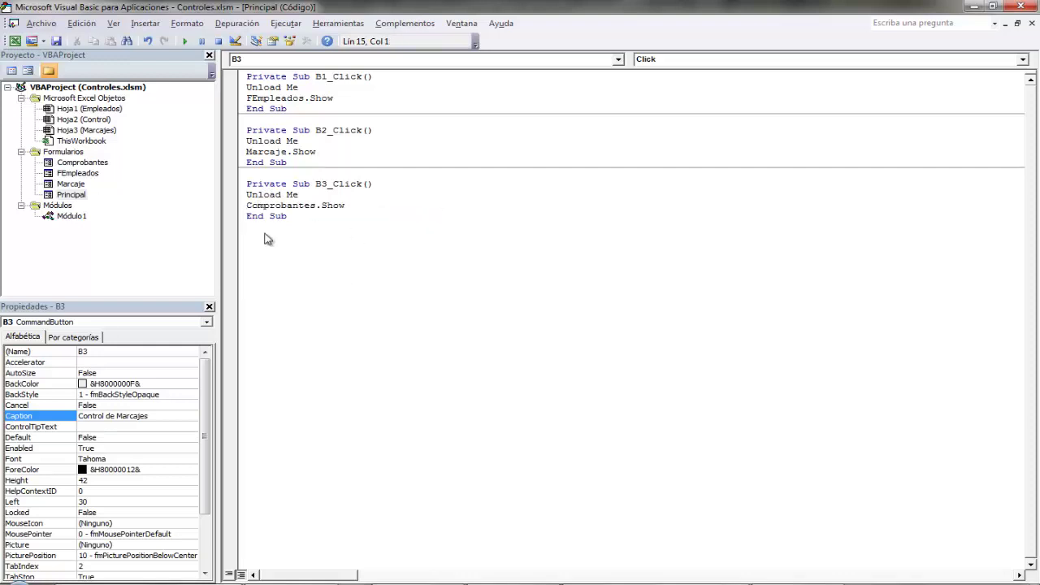
Create B4_Click containing Unload Me and End.
double_click(71, 195)
double_click(446, 178)
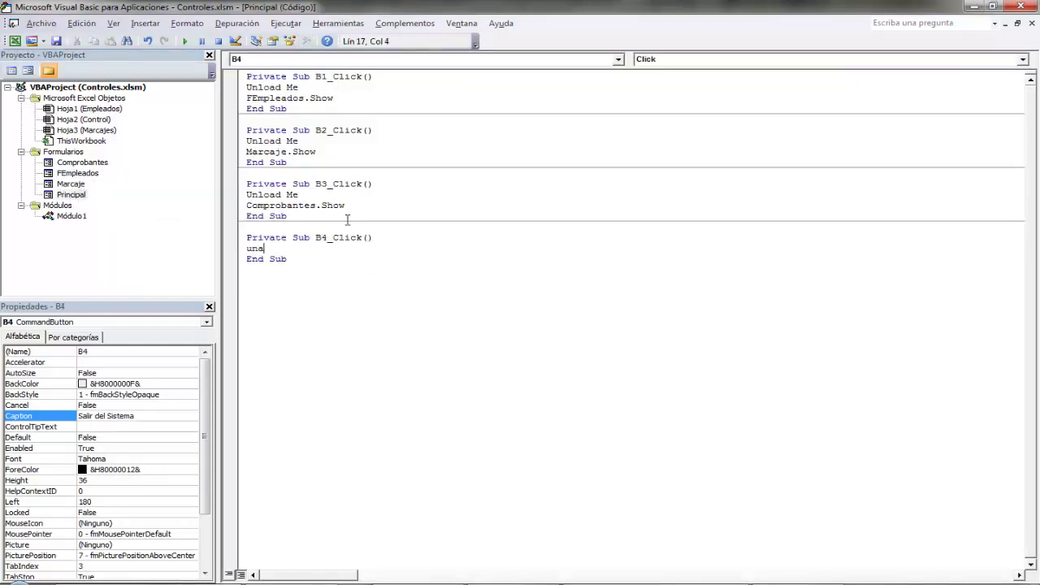
text(ad Me)
key(Return)
click(248, 280)
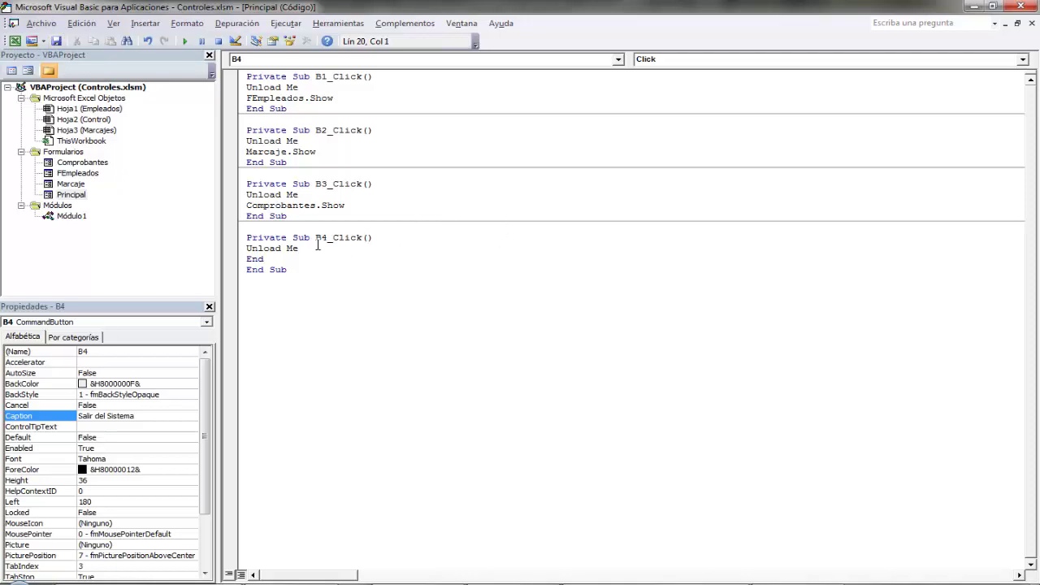
Add Principal.Show after Unload Me in FEmpleados' Bcerrar_Click.
double_click(78, 173)
double_click(520, 244)
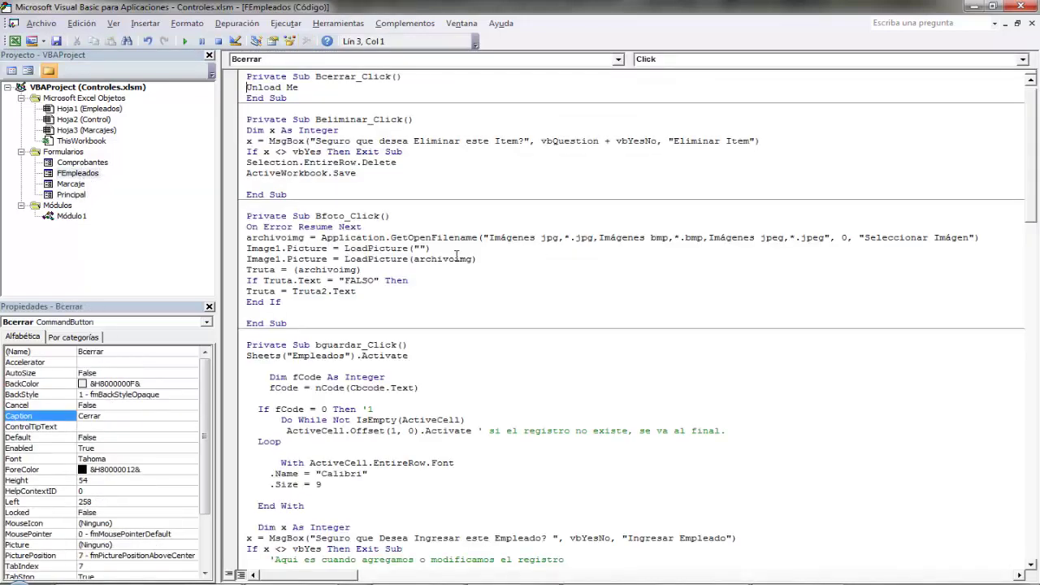
click(321, 90)
key(Return)
text(principa)
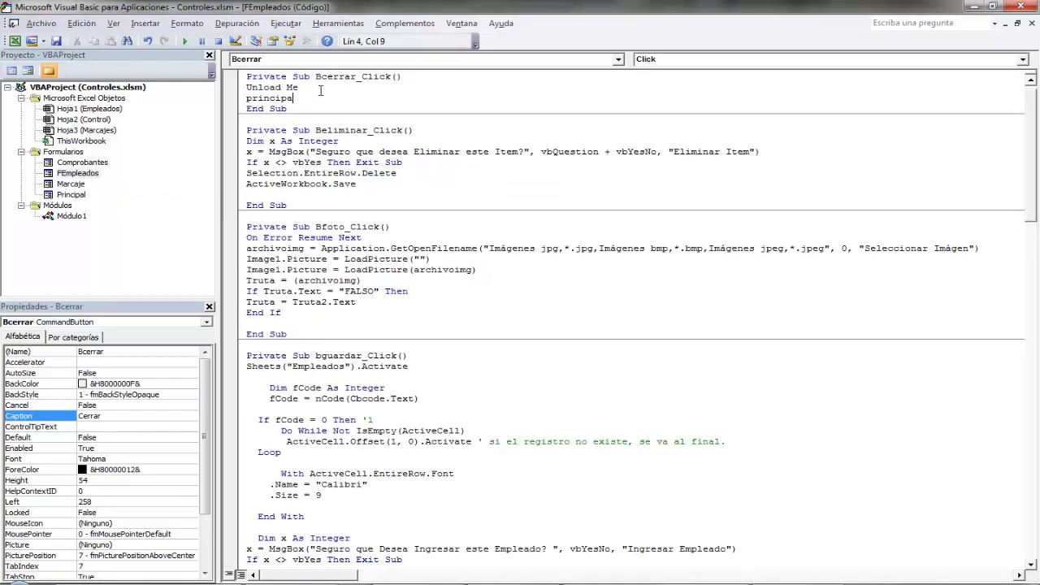
text(l.Show)
Open the Click code of the Comprobantes form's Cerrar button.
double_click(78, 162)
click(591, 349)
click(591, 349)
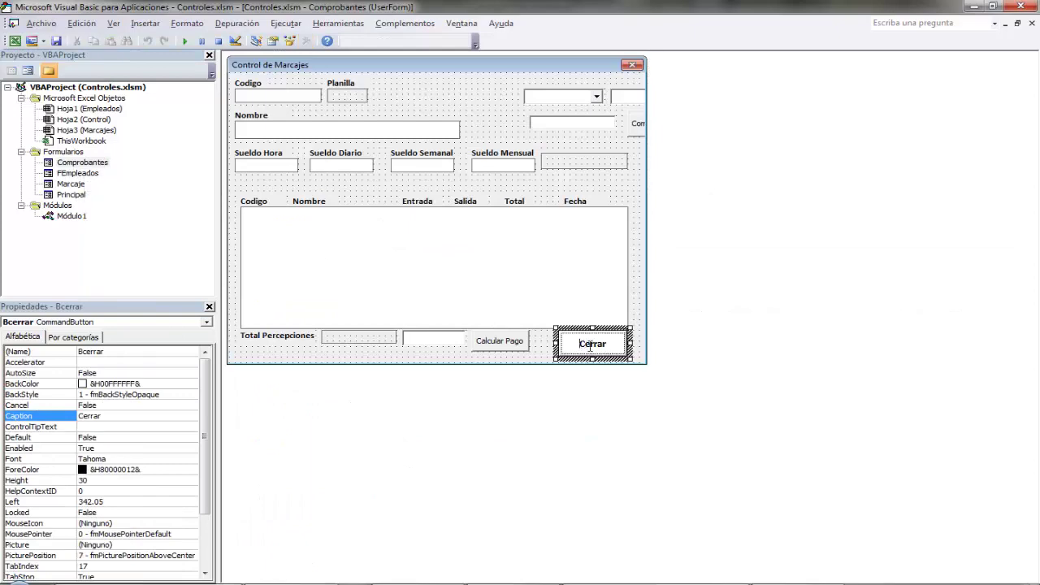
double_click(572, 348)
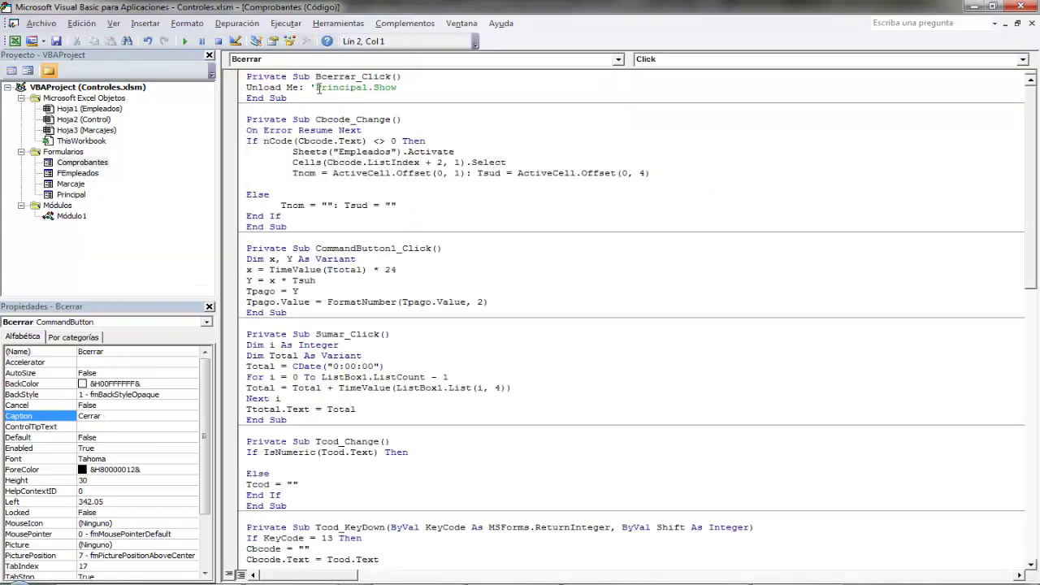
Uncomment Principal.Show in the Marcaje form's close button code.
double_click(77, 184)
double_click(420, 98)
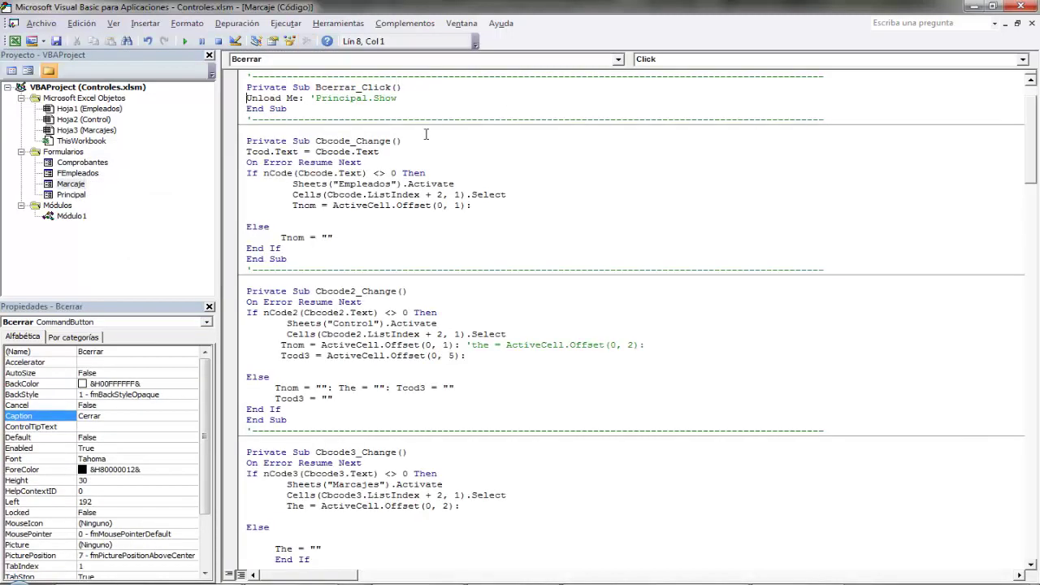
key(BackSpace)
click(447, 144)
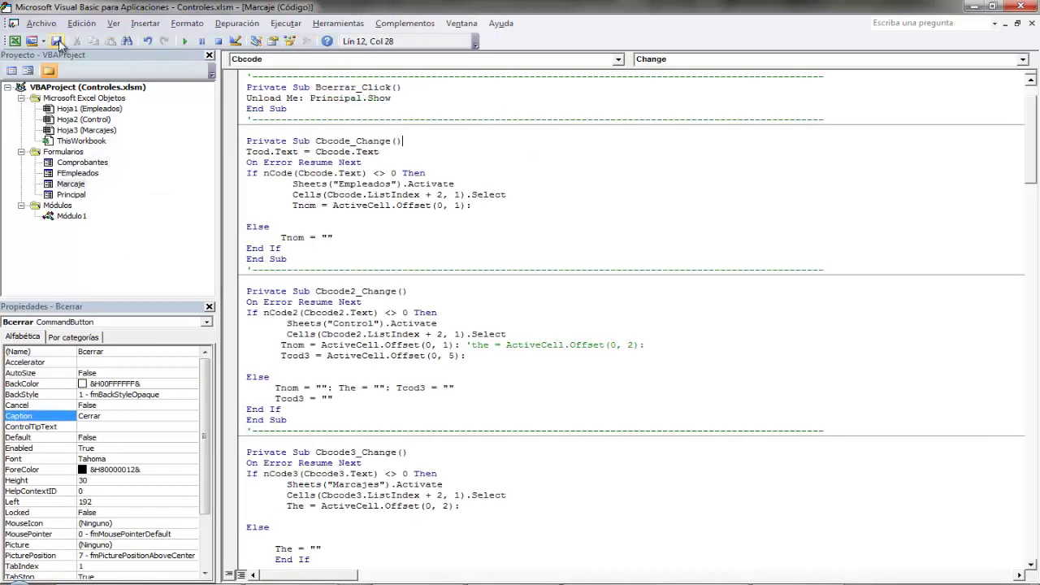
Run Principal and open then close Empleados, Marcaje and Control de Marcajes from the menu.
double_click(71, 195)
click(189, 42)
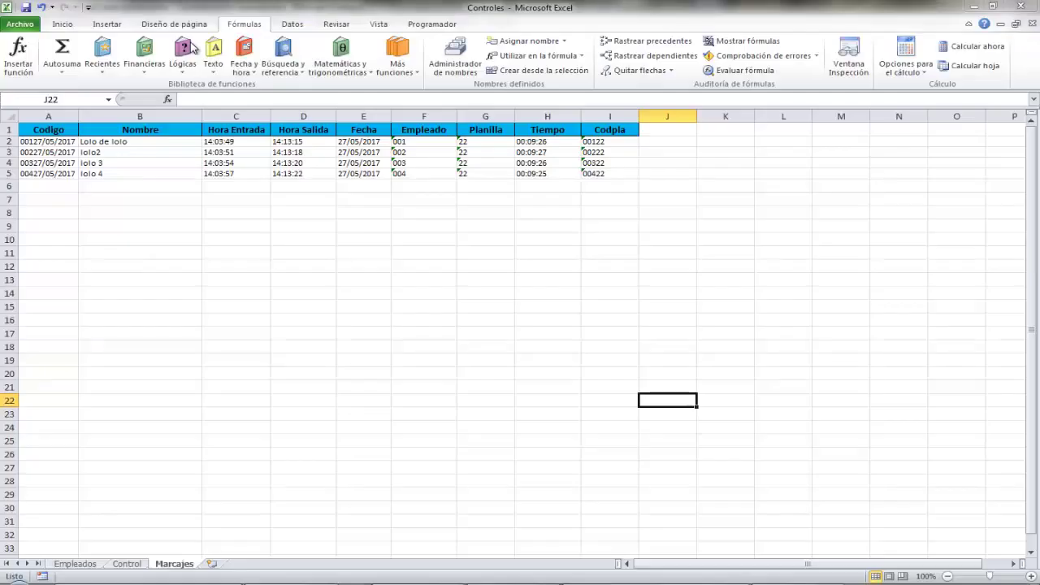
click(457, 278)
click(576, 374)
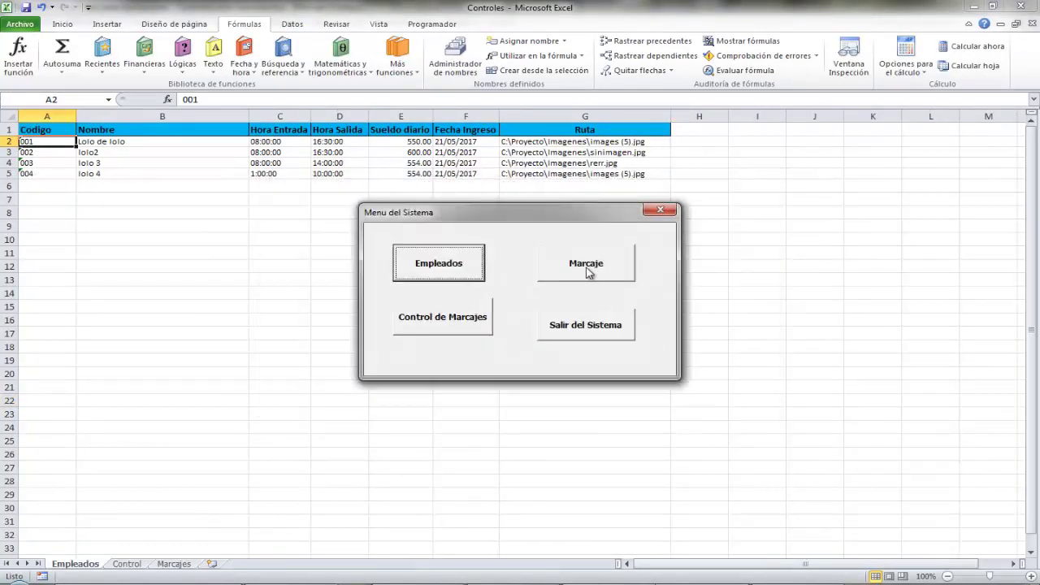
click(589, 272)
click(607, 319)
click(485, 325)
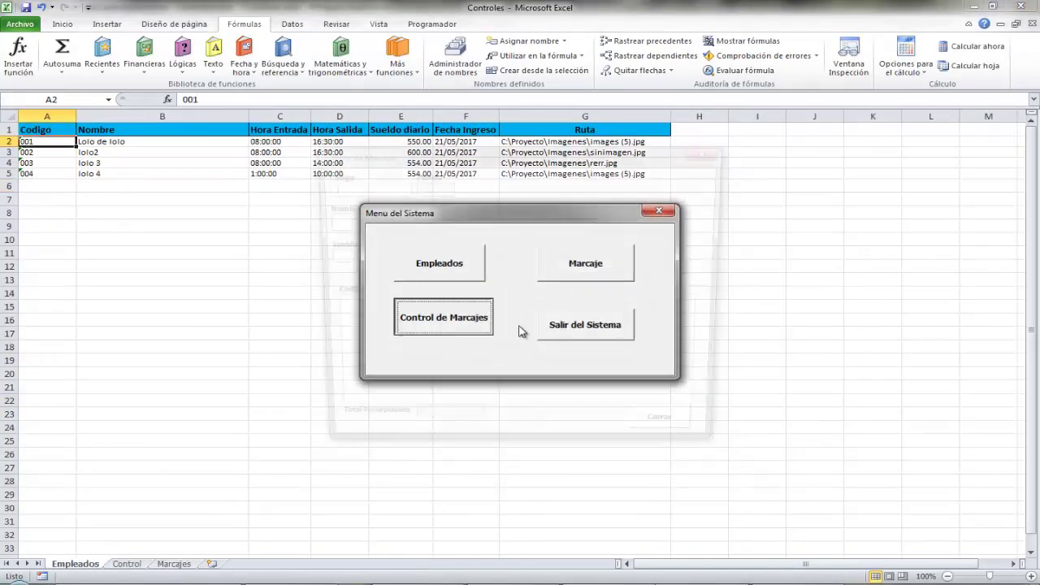
click(666, 431)
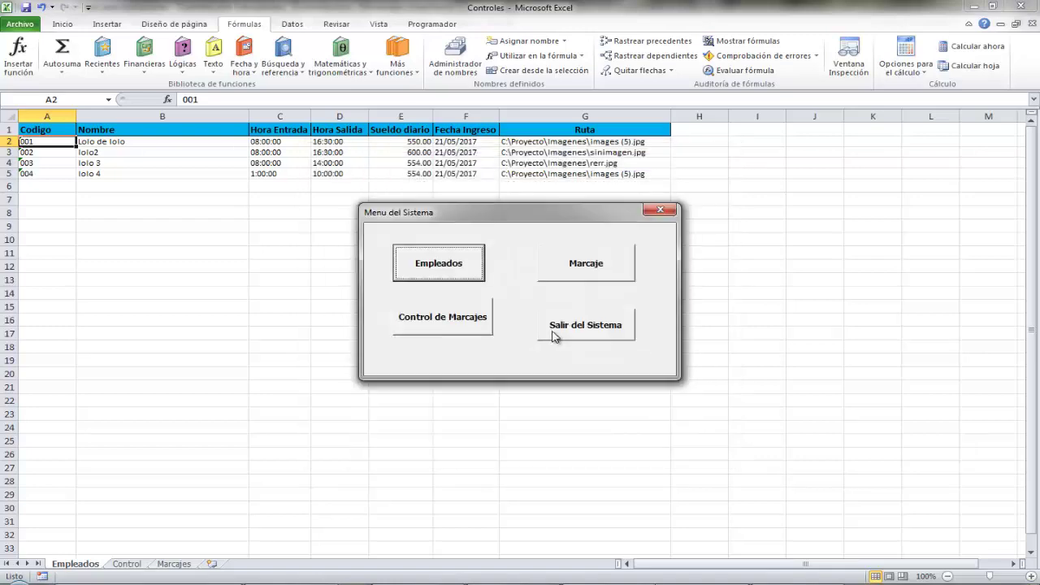
Reopen and close Marcaje and Control de Marcajes, then quit via Salir del Sistema.
click(552, 275)
click(589, 315)
click(475, 317)
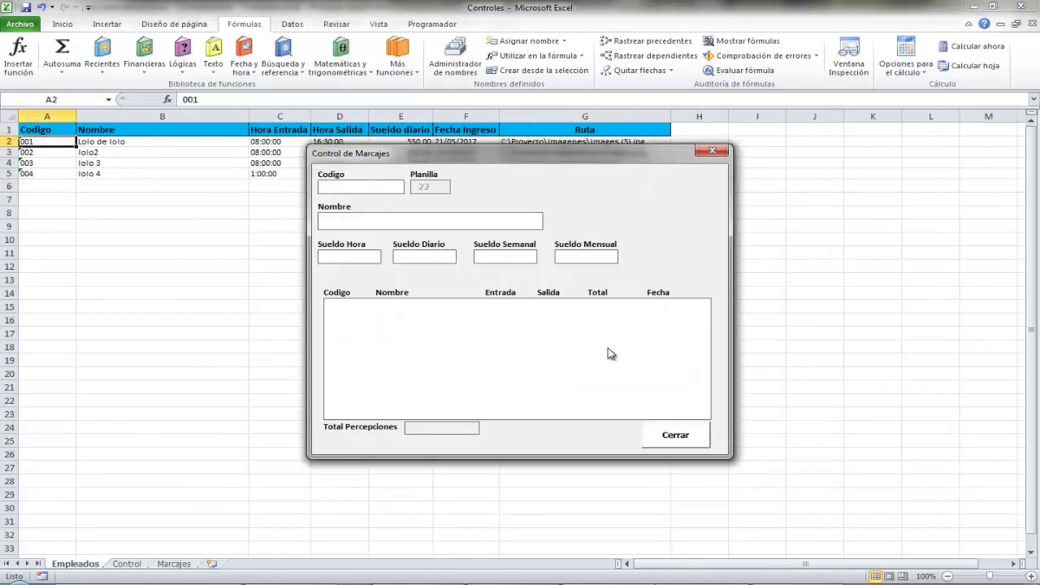
click(673, 433)
click(570, 325)
click(467, 279)
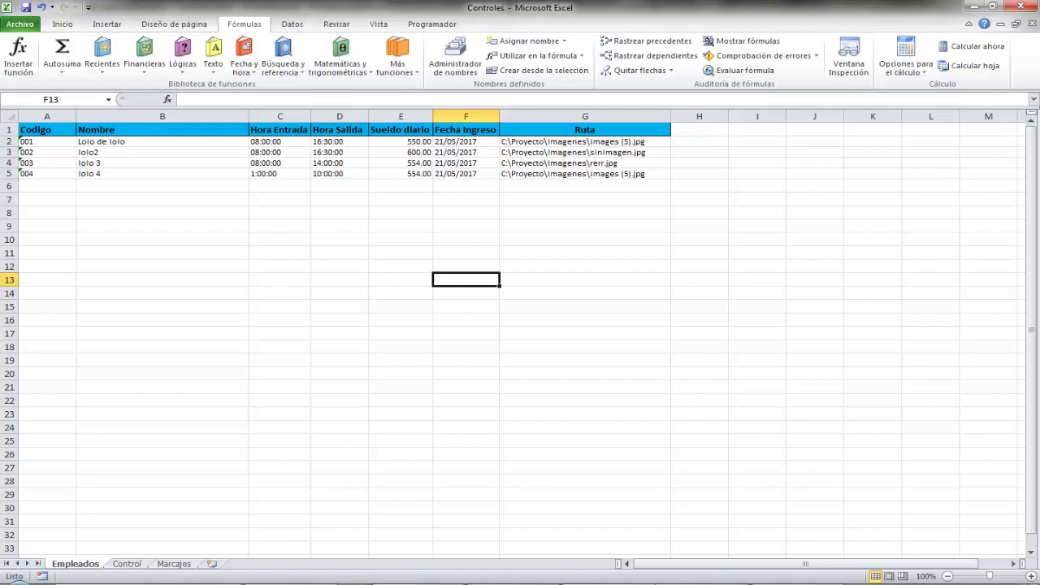
Append 'listo! ya queda terminado el formulario de menu principal' to the notes and tidy blank lines.
click(336, 478)
key(Return)
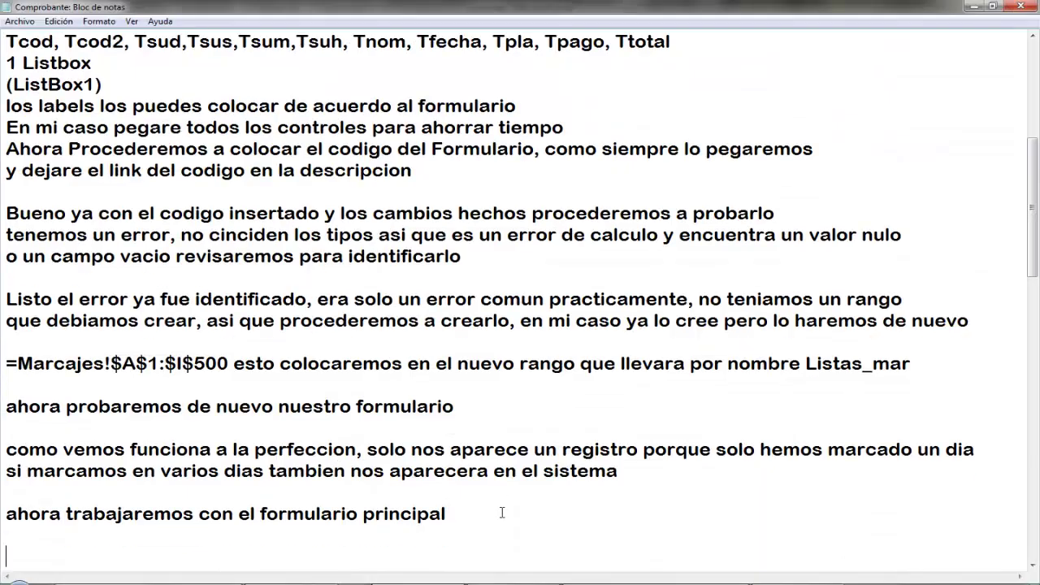
text(listo! )
text(ya queda)
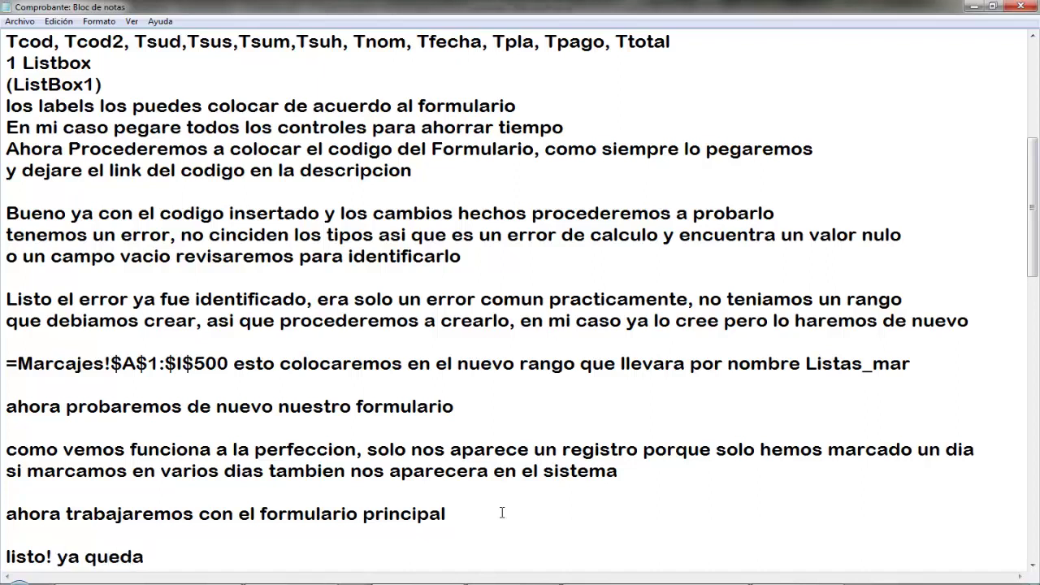
text( terminado el form)
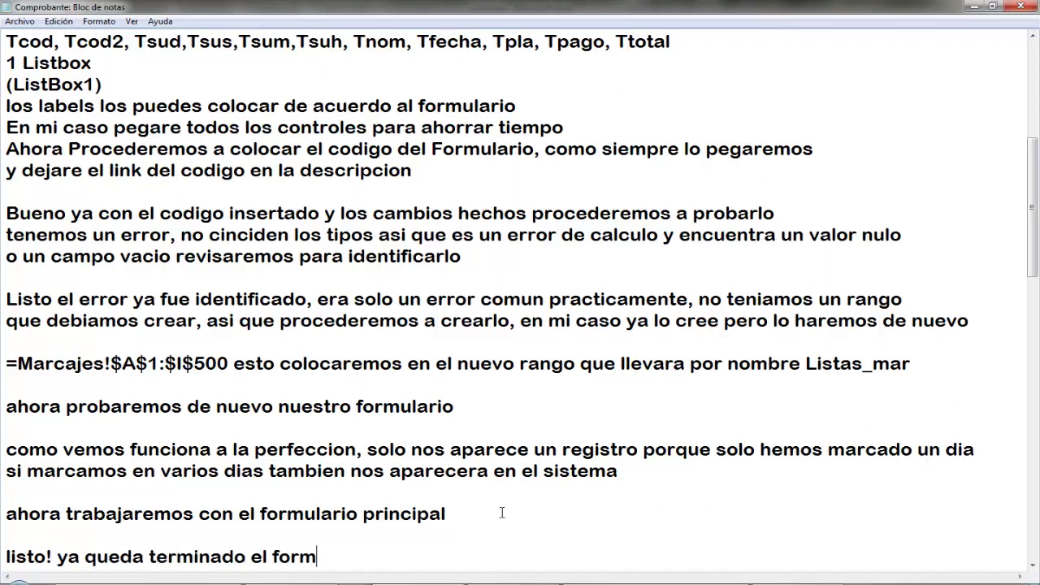
text(ulario de menu)
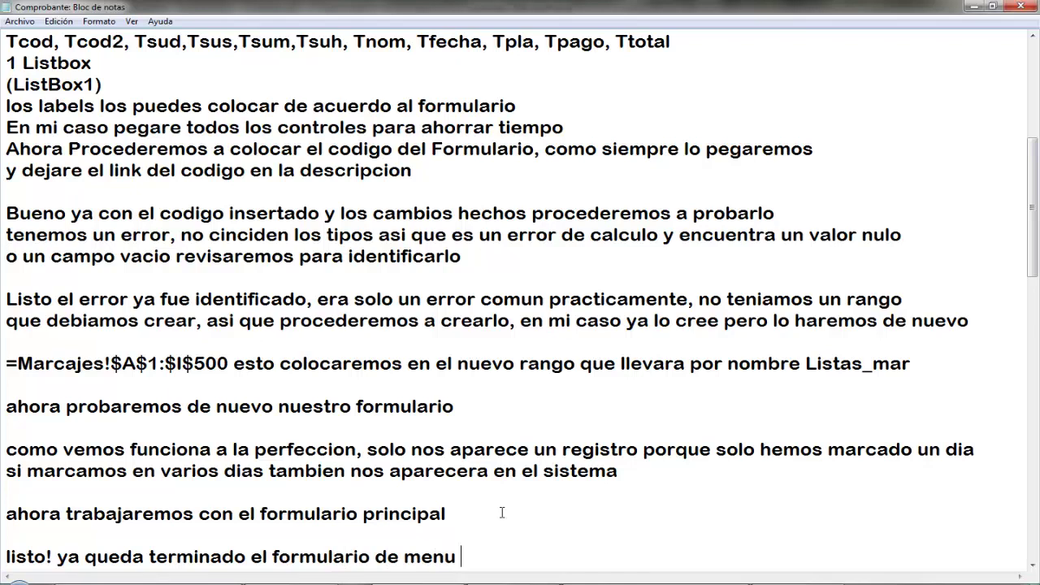
text( principal)
key(Return)
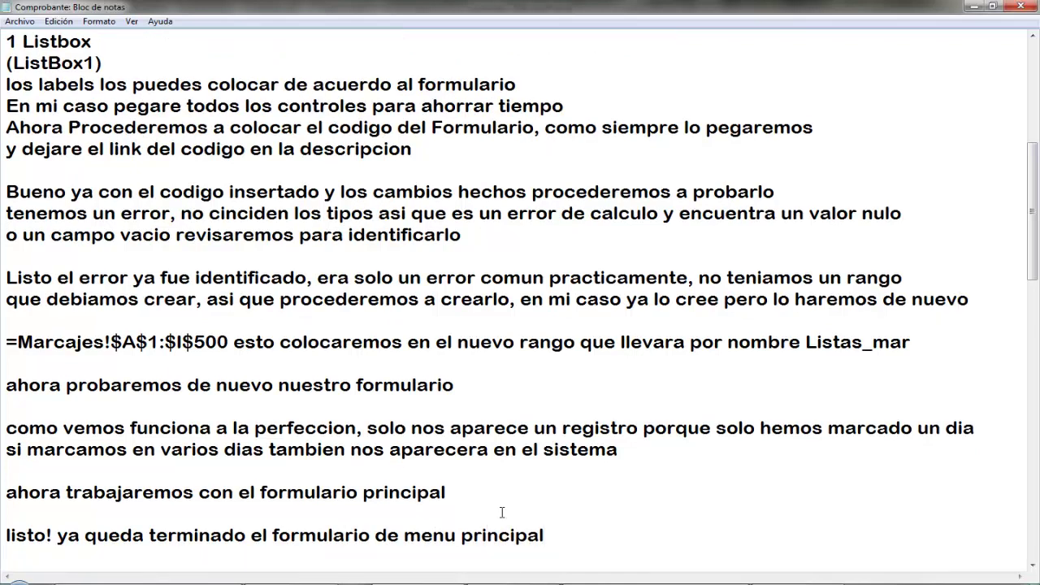
key(Return)
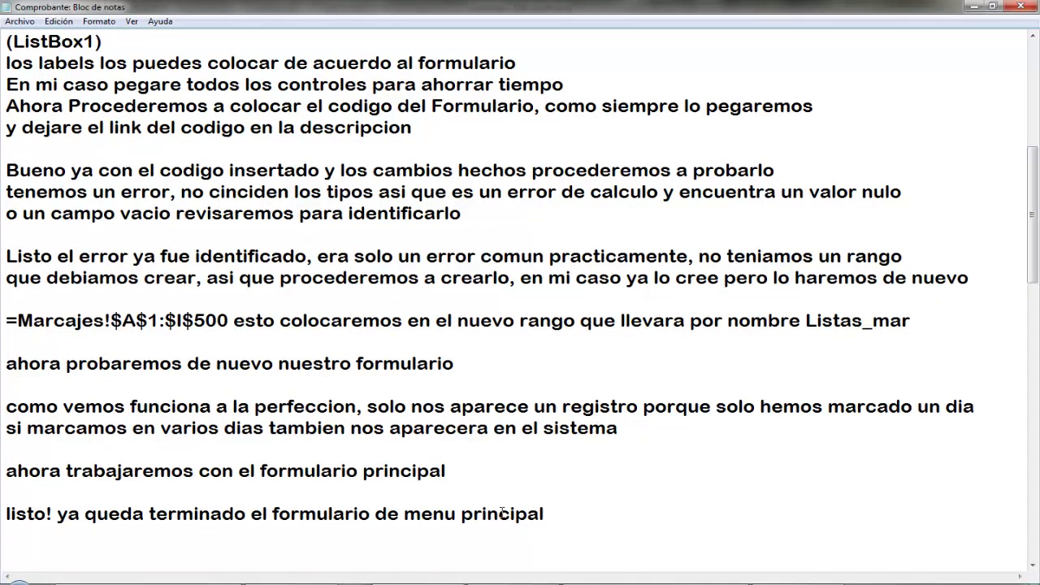
key(Delete)
key(Delete)
key(Delete)
key(Delete)
key(Delete)
key(Delete)
key(Delete)
key(Delete)
key(Delete)
key(Delete)
key(Delete)
key(Delete)
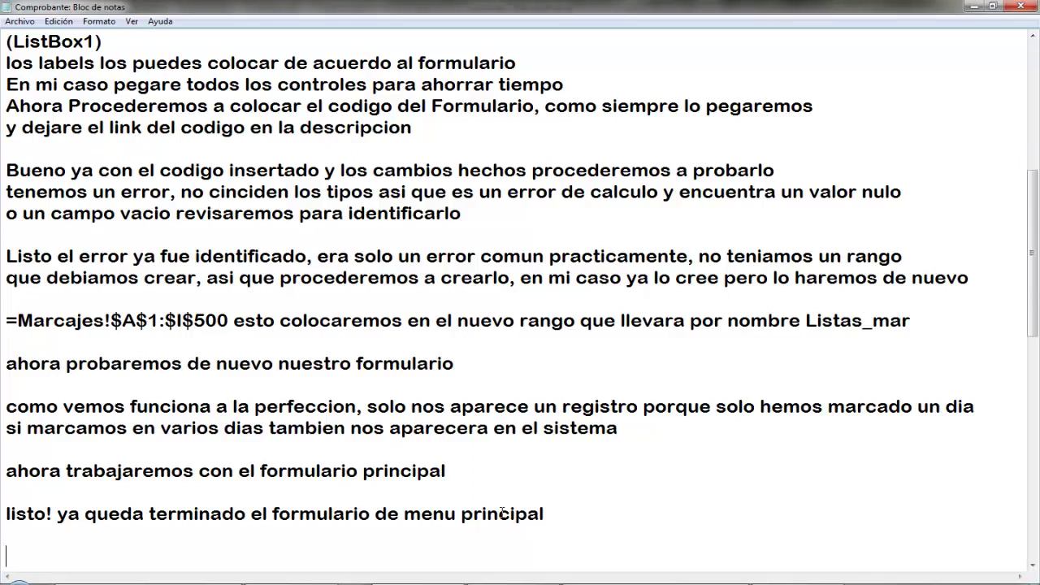
key(Delete)
key(Delete)
key(Delete)
key(Delete)
key(Delete)
key(Delete)
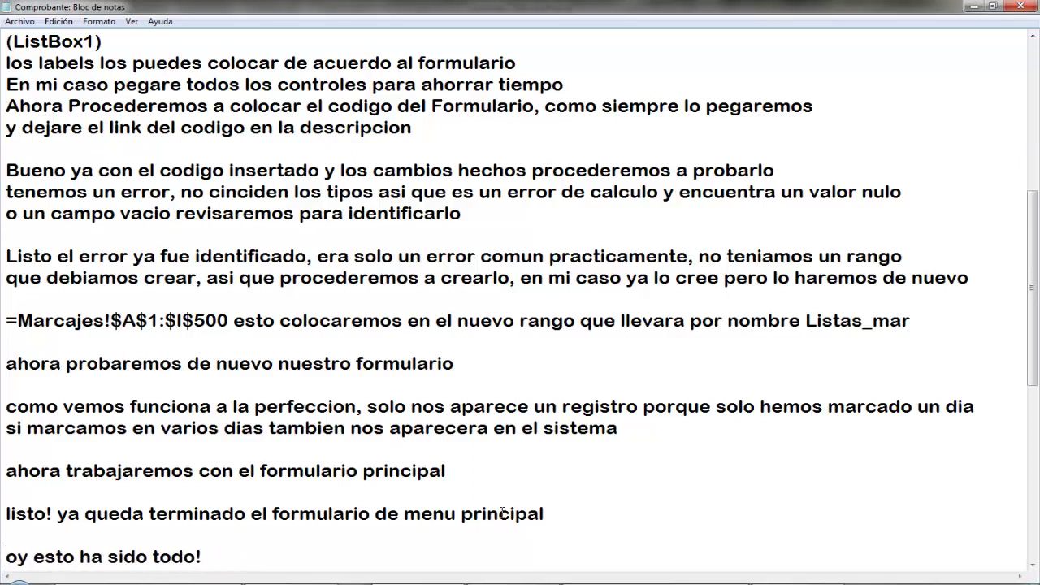
key(ctrl+z)
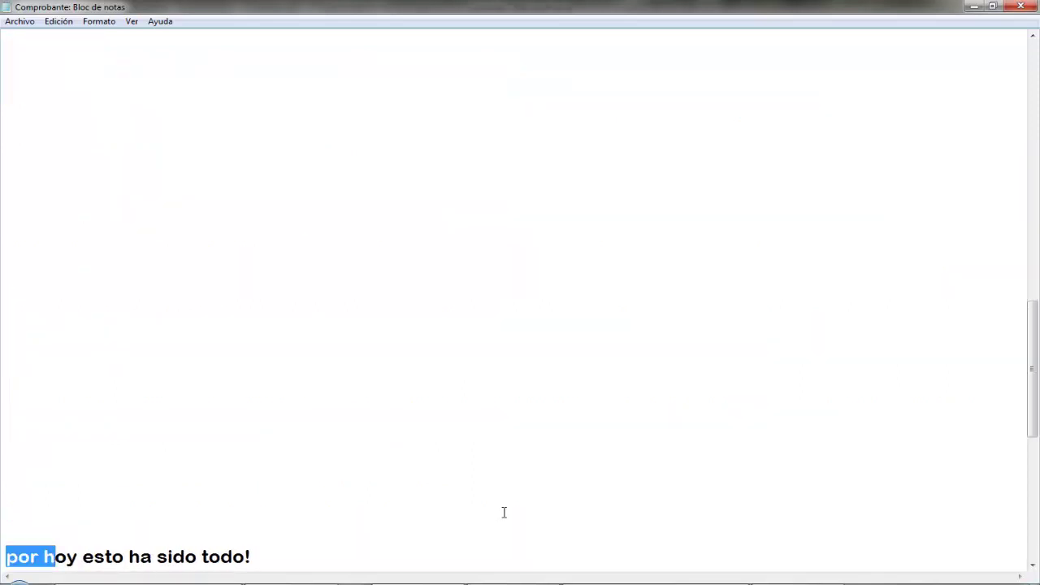